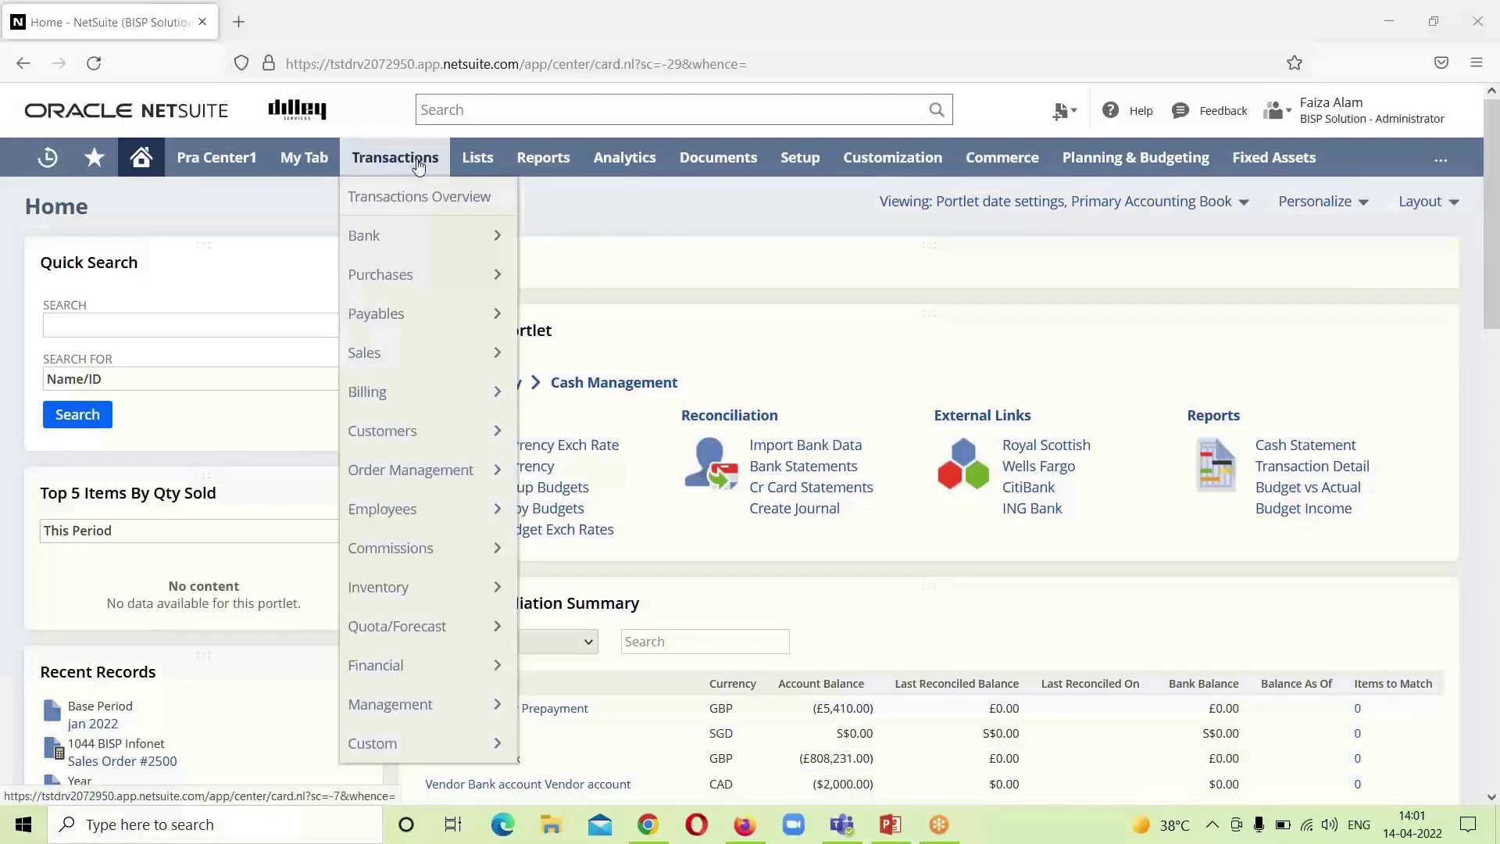
# - Open Enter Requisitions and switch requisition #216 to the Standard Requisition form
pyautogui.moveTo(461, 274)
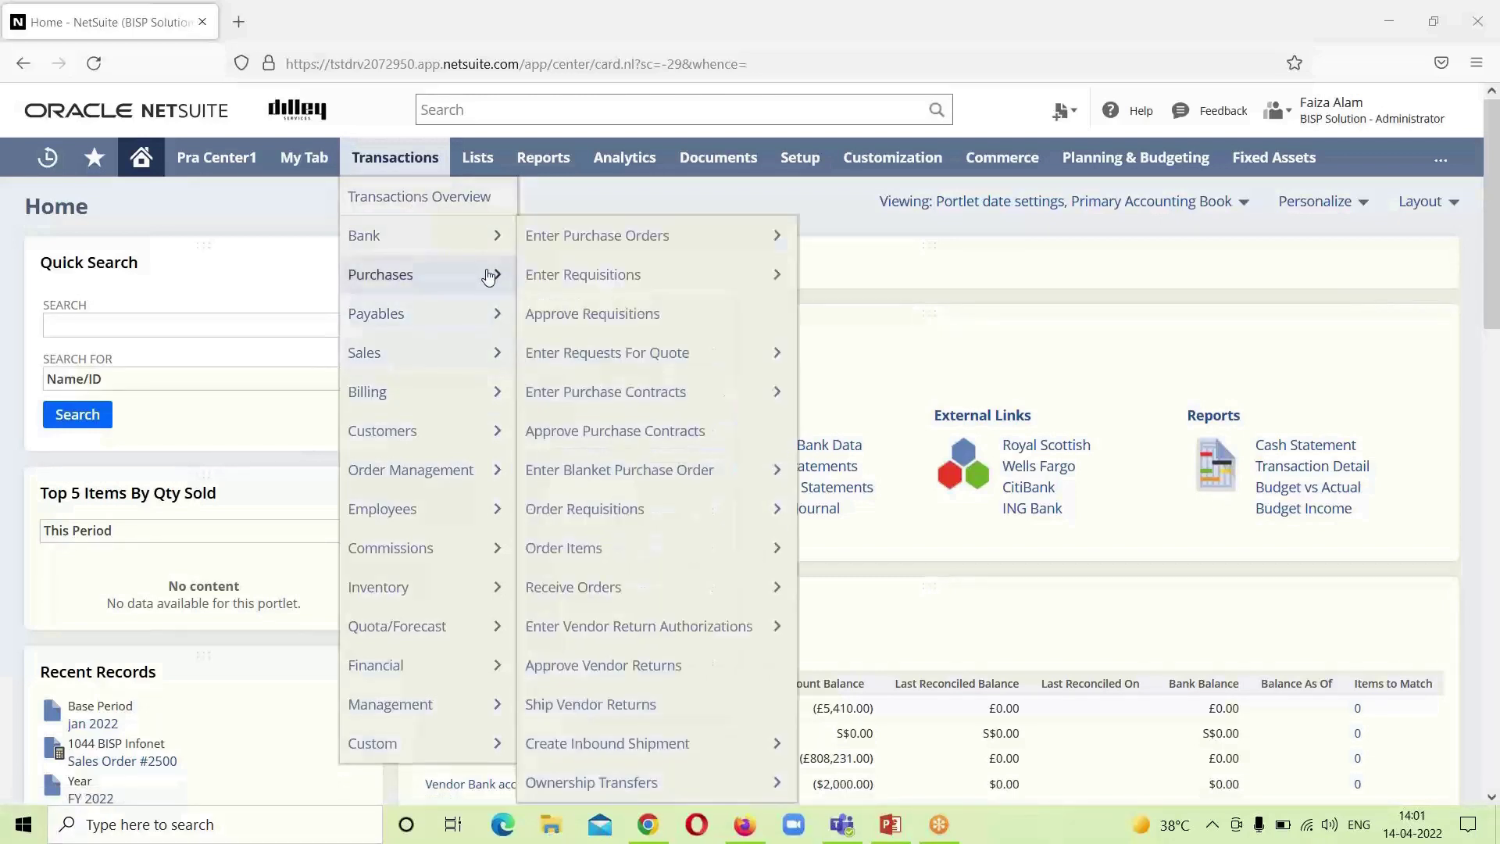
pyautogui.moveTo(646, 248)
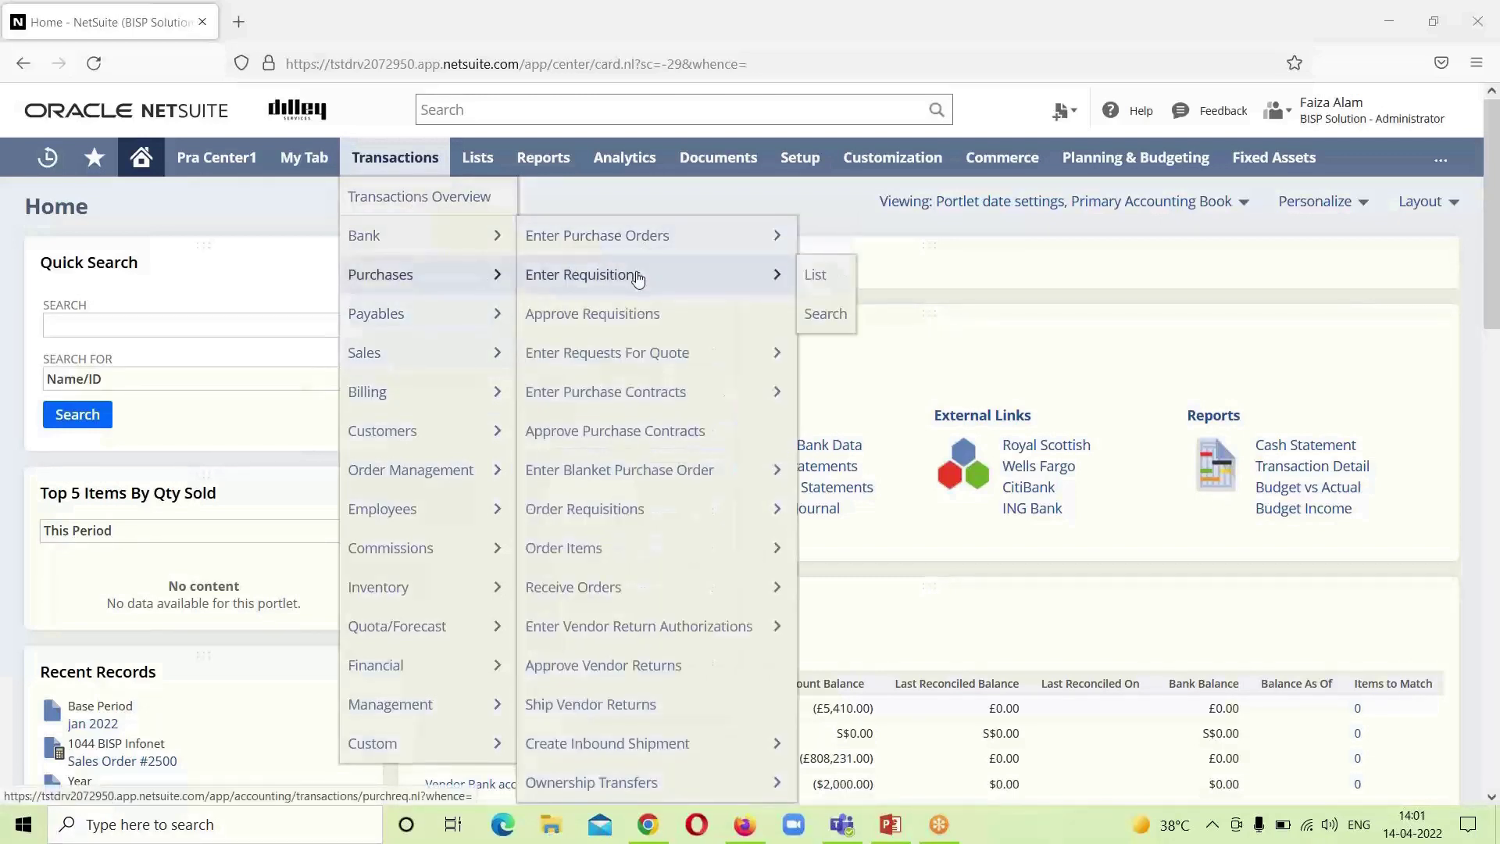
pyautogui.click(642, 278)
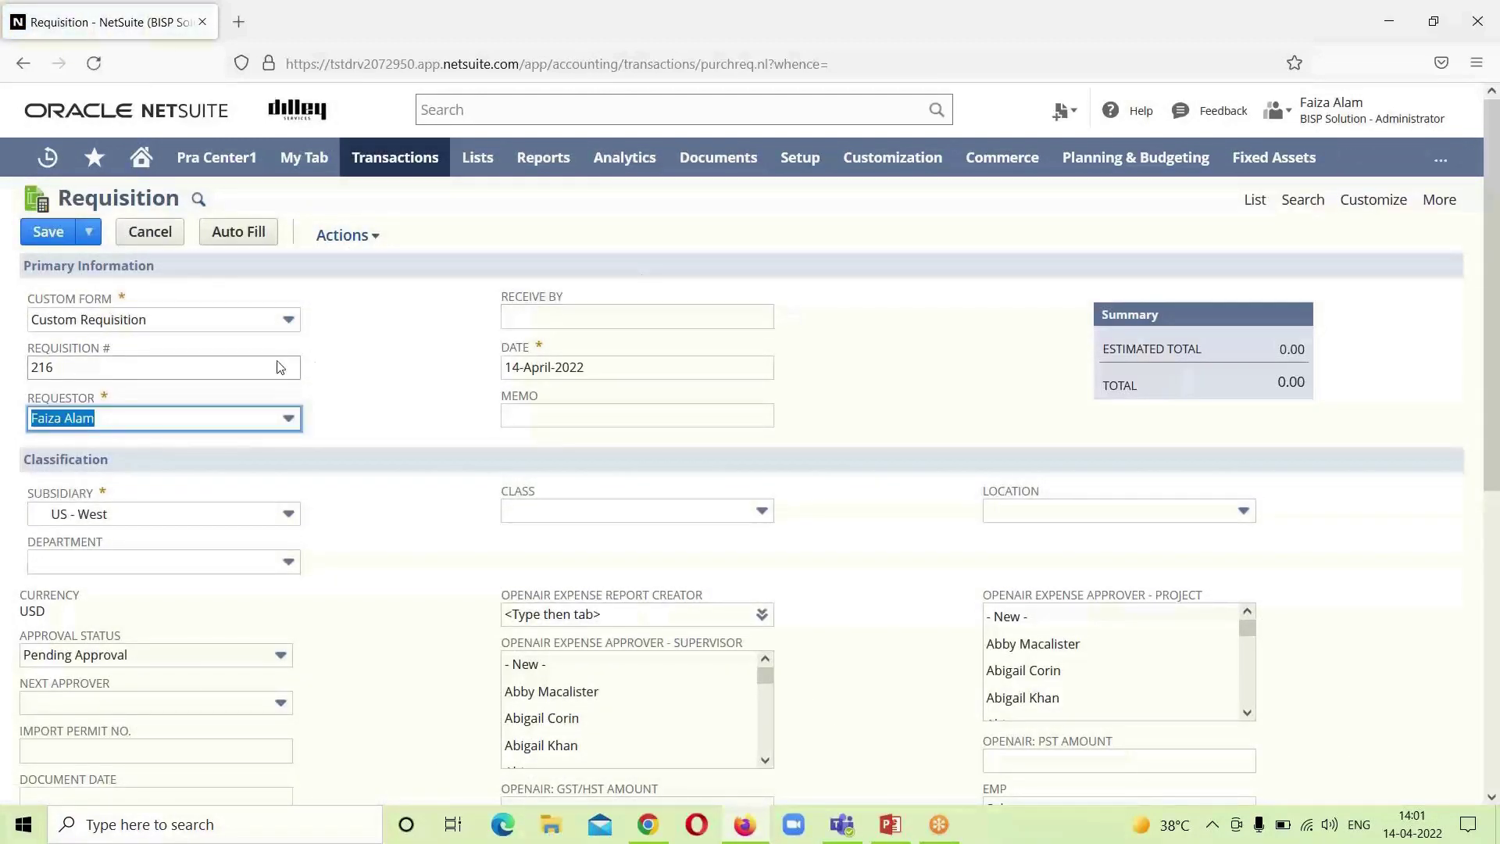
pyautogui.click(289, 319)
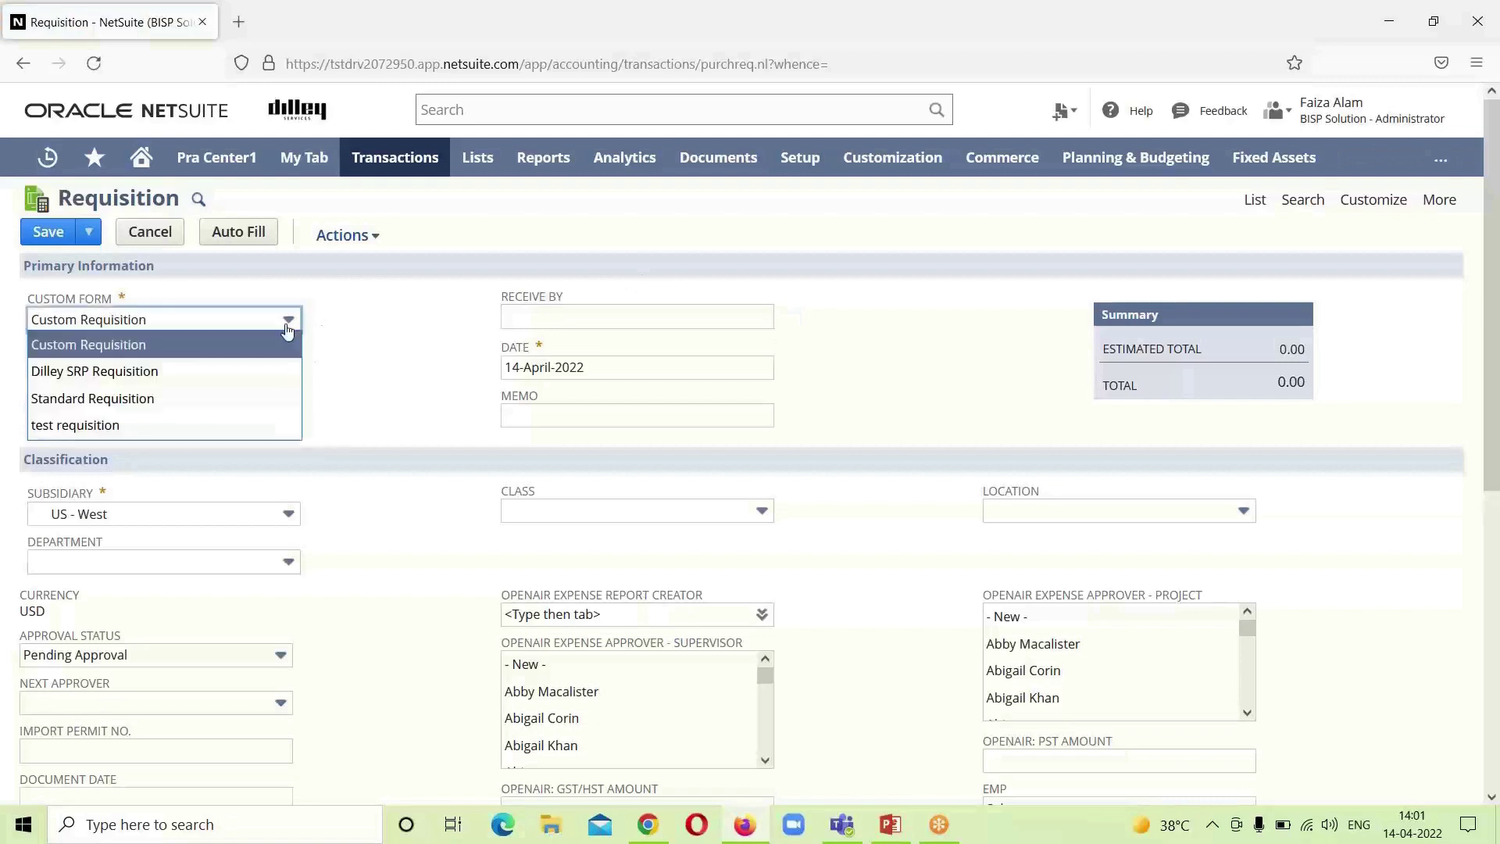
pyautogui.click(244, 400)
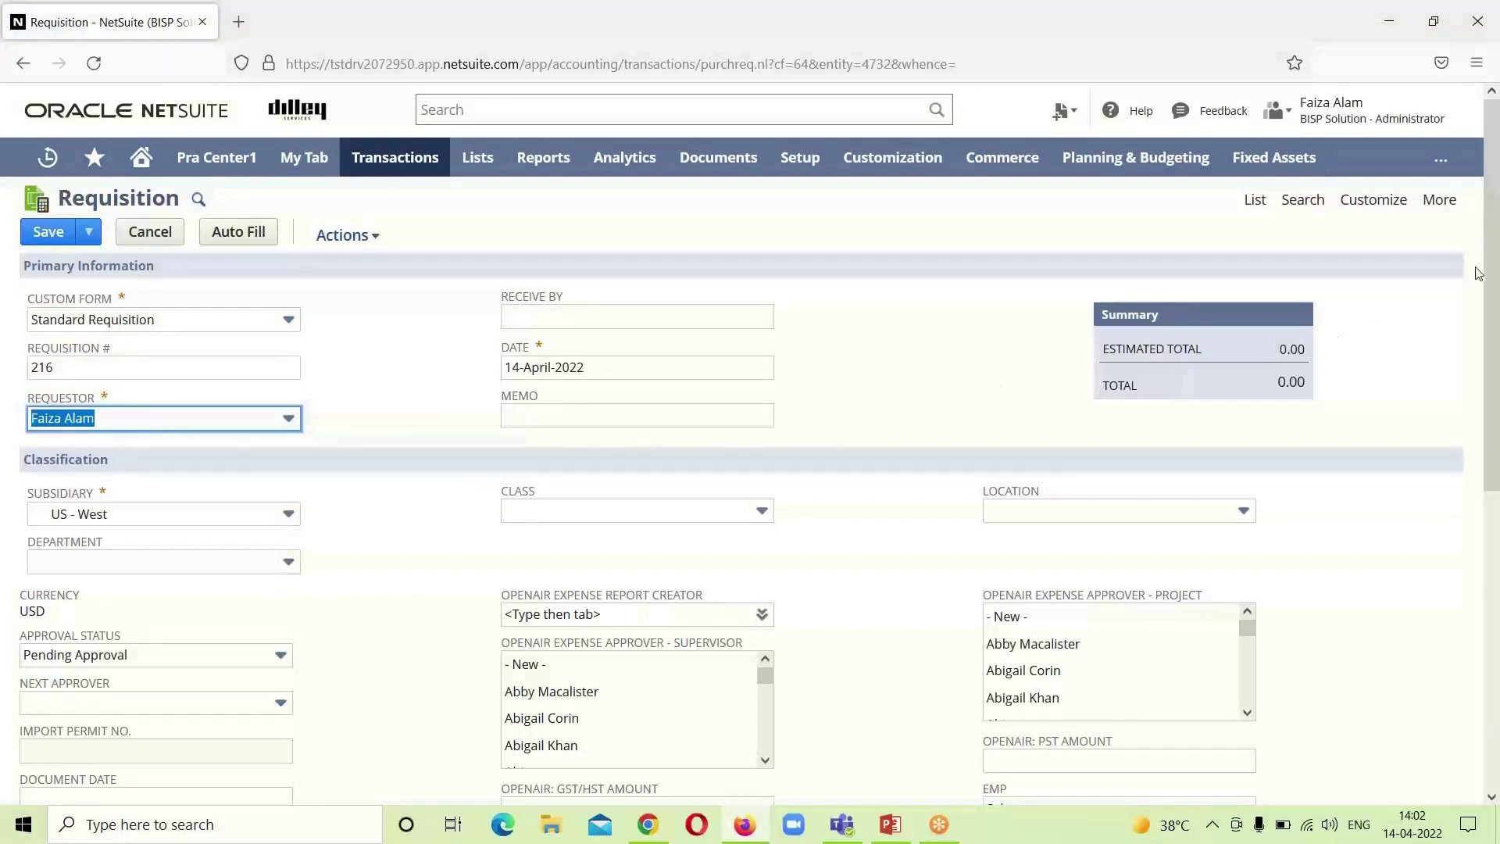
pyautogui.moveTo(1492, 285); pyautogui.dragTo(1498, 591)
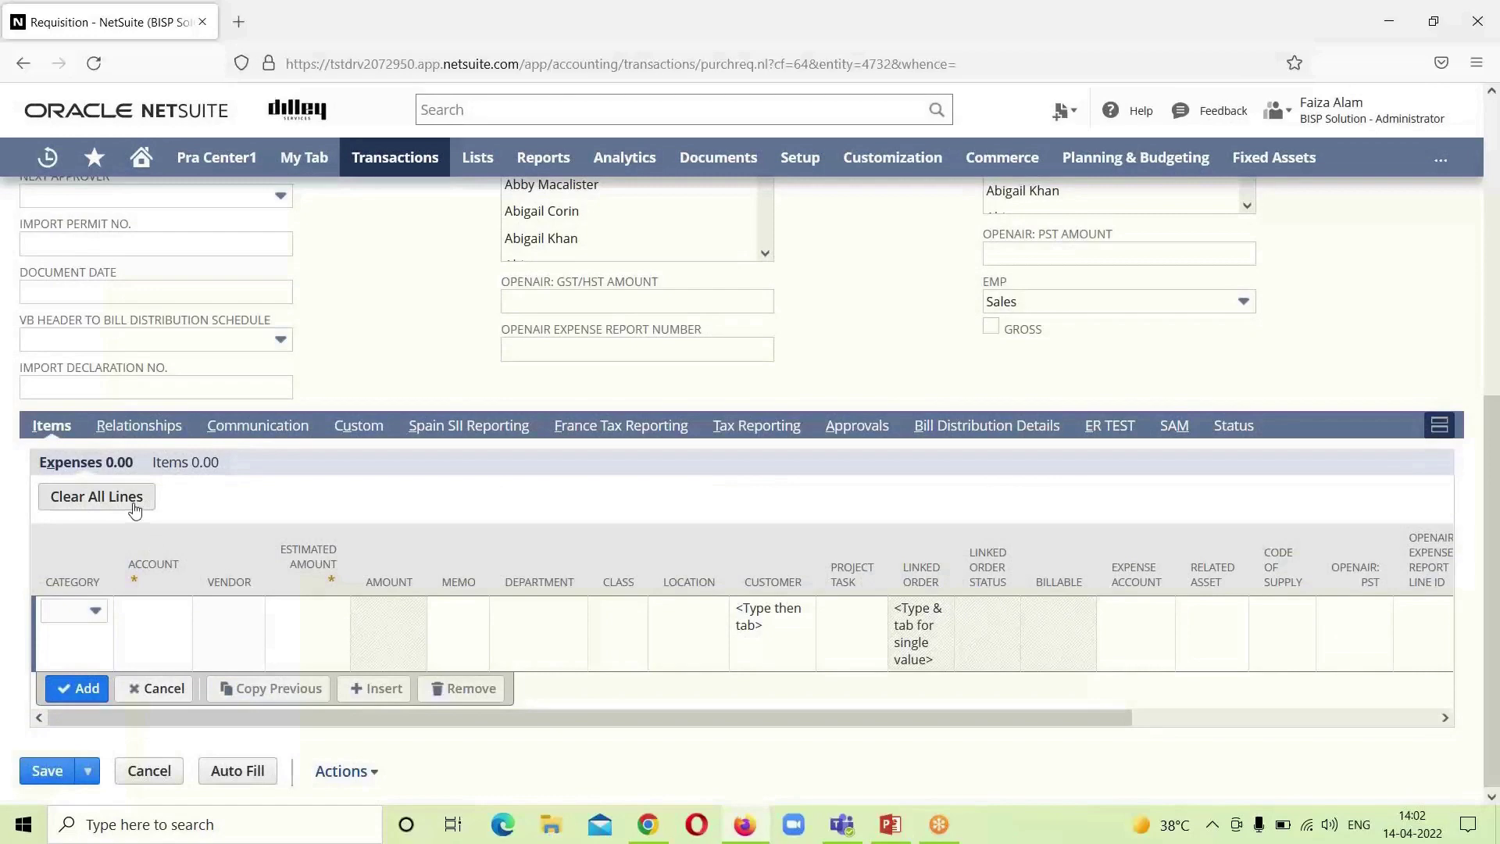
# - On the Items subtab, add an Apple Ipad line, leaving the vendor unset
pyautogui.click(185, 466)
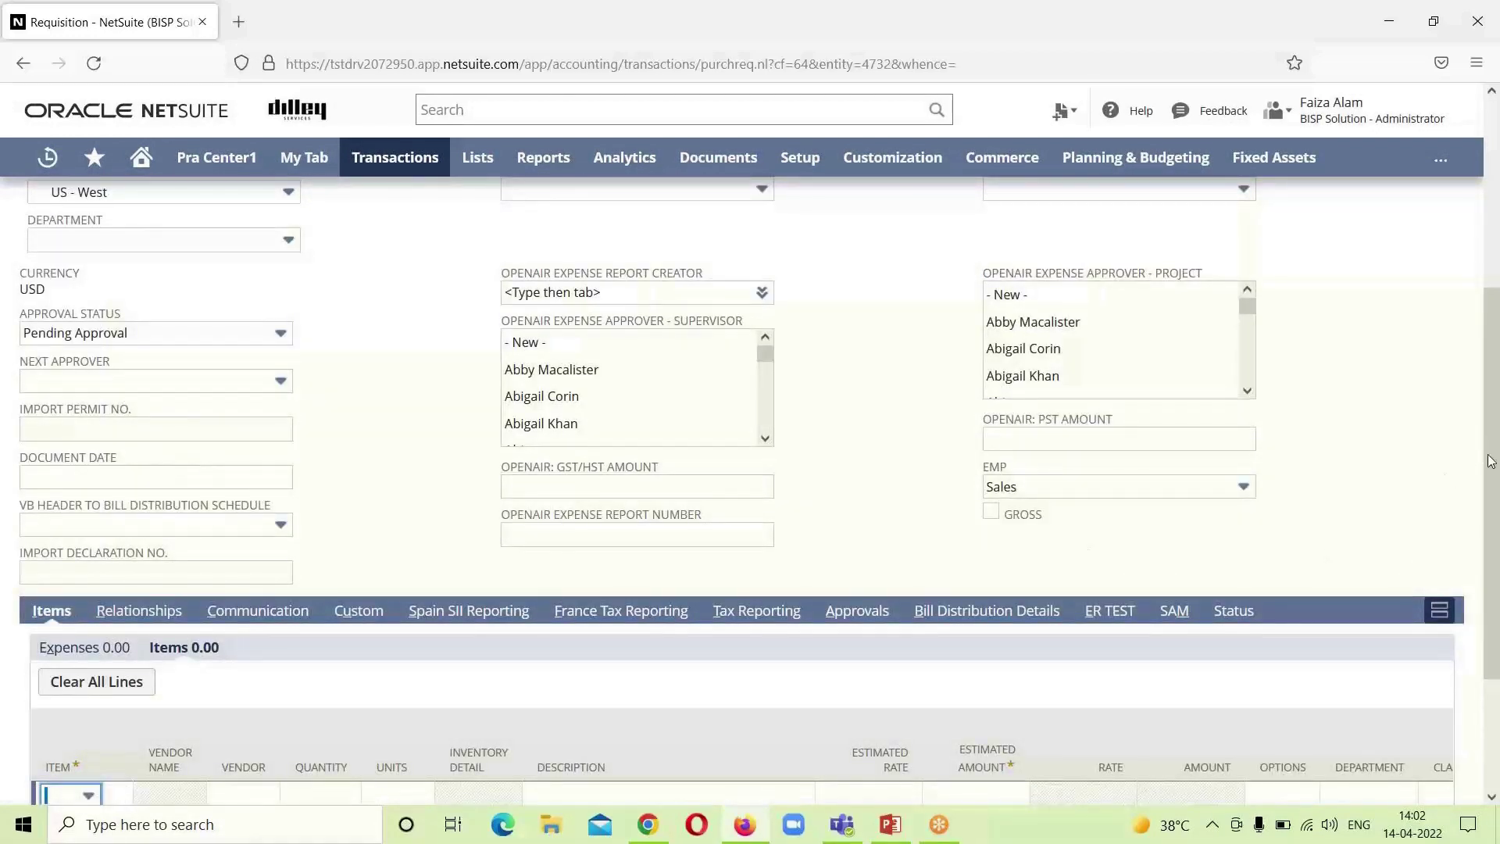
pyautogui.scroll(-2, 1491, 463)
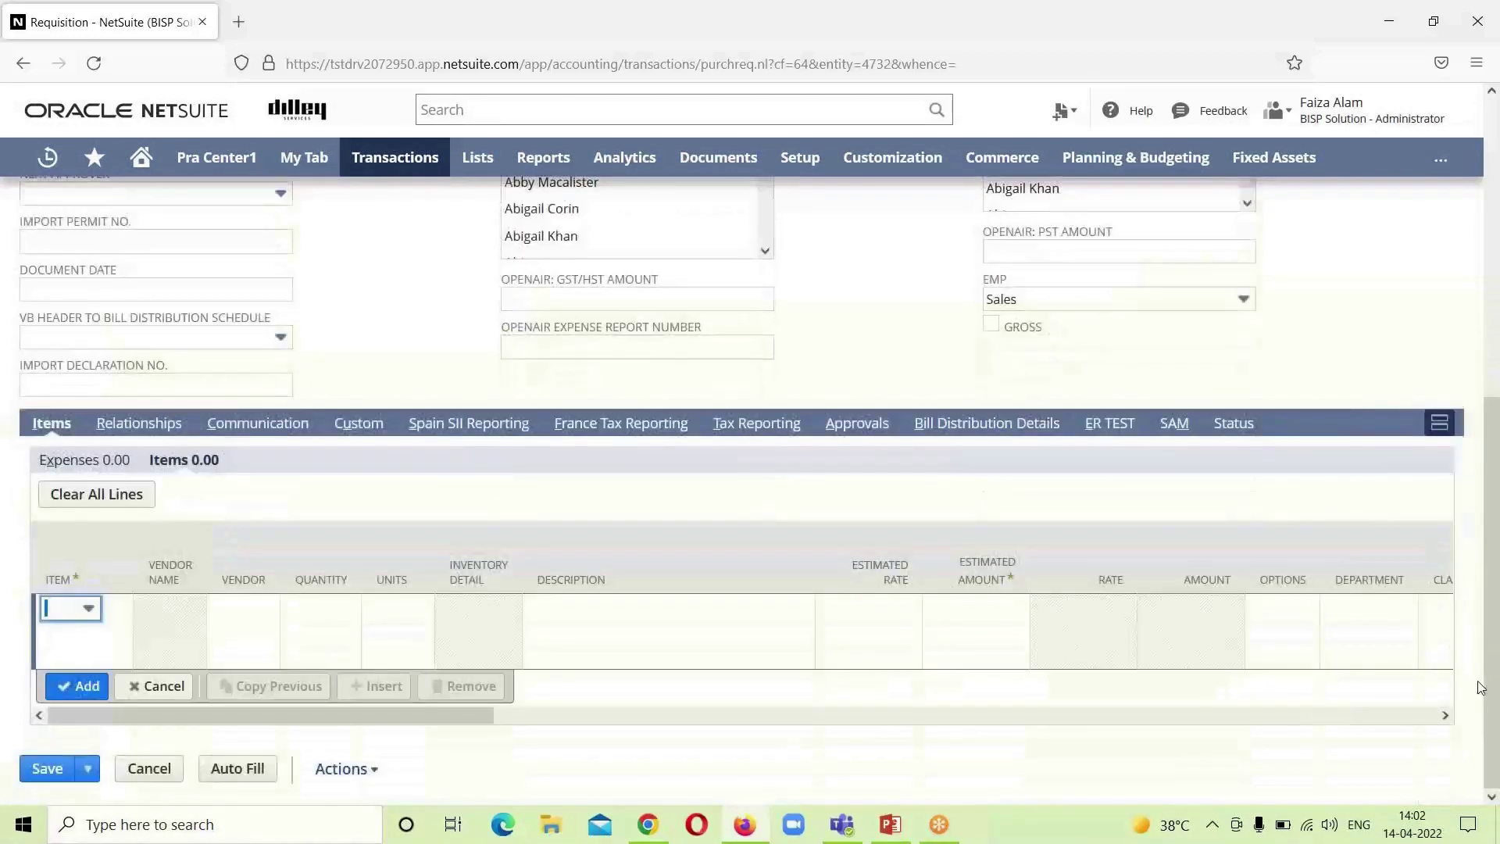
pyautogui.click(87, 609)
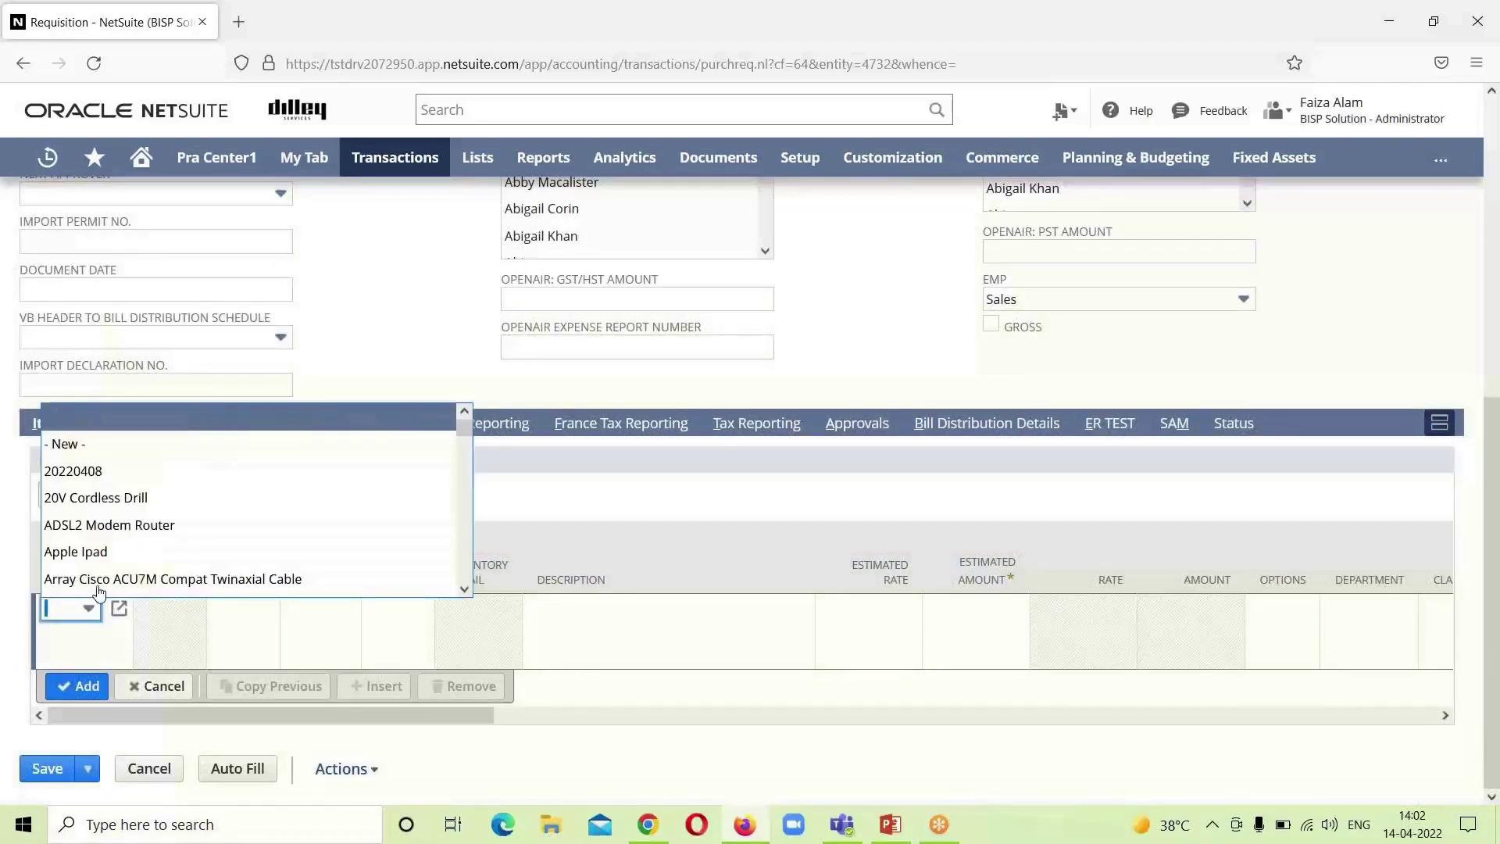
pyautogui.click(205, 560)
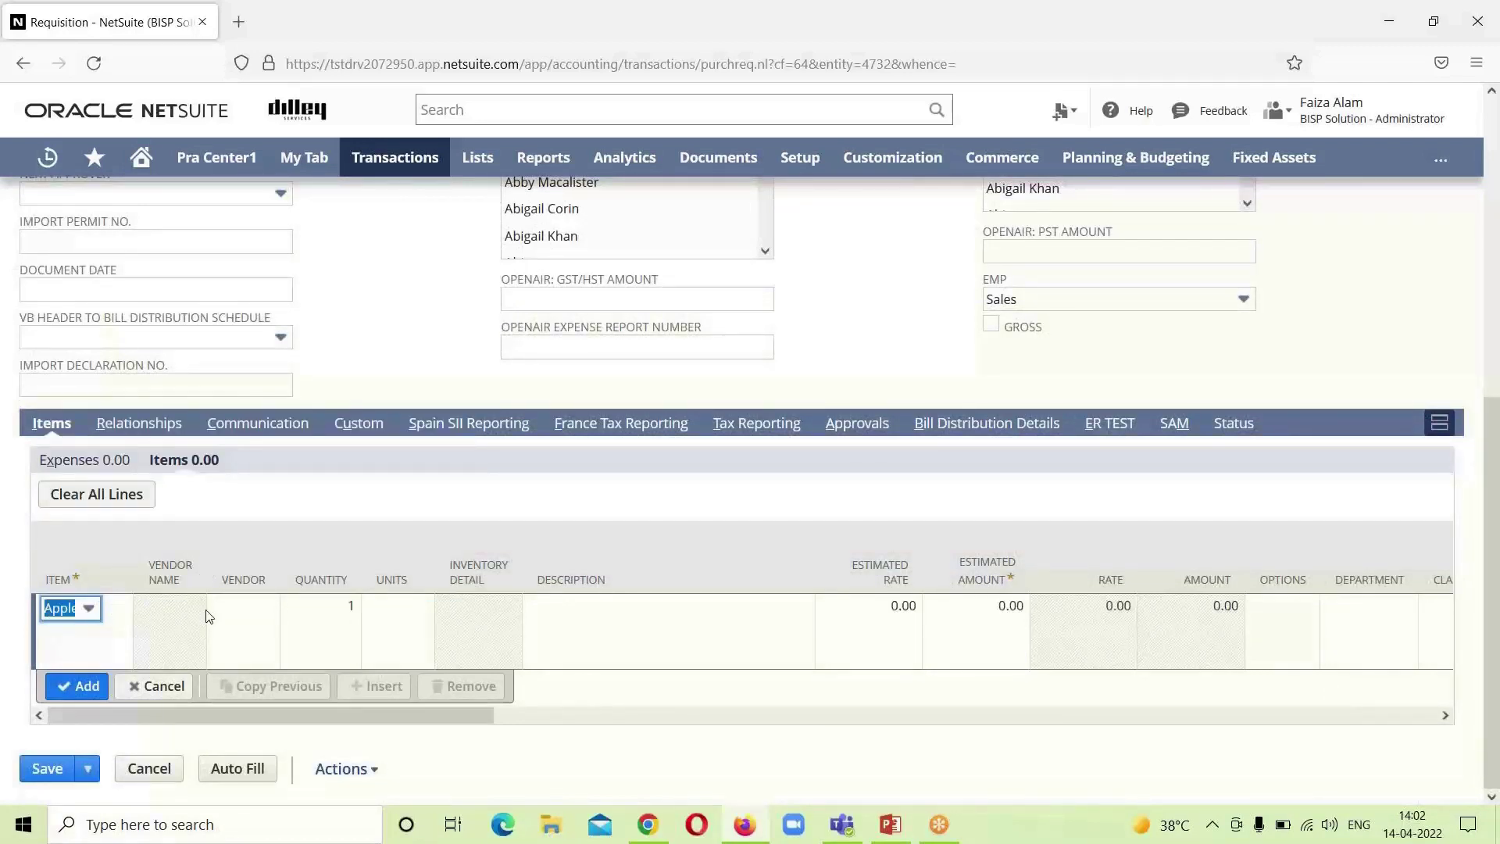
pyautogui.click(240, 614)
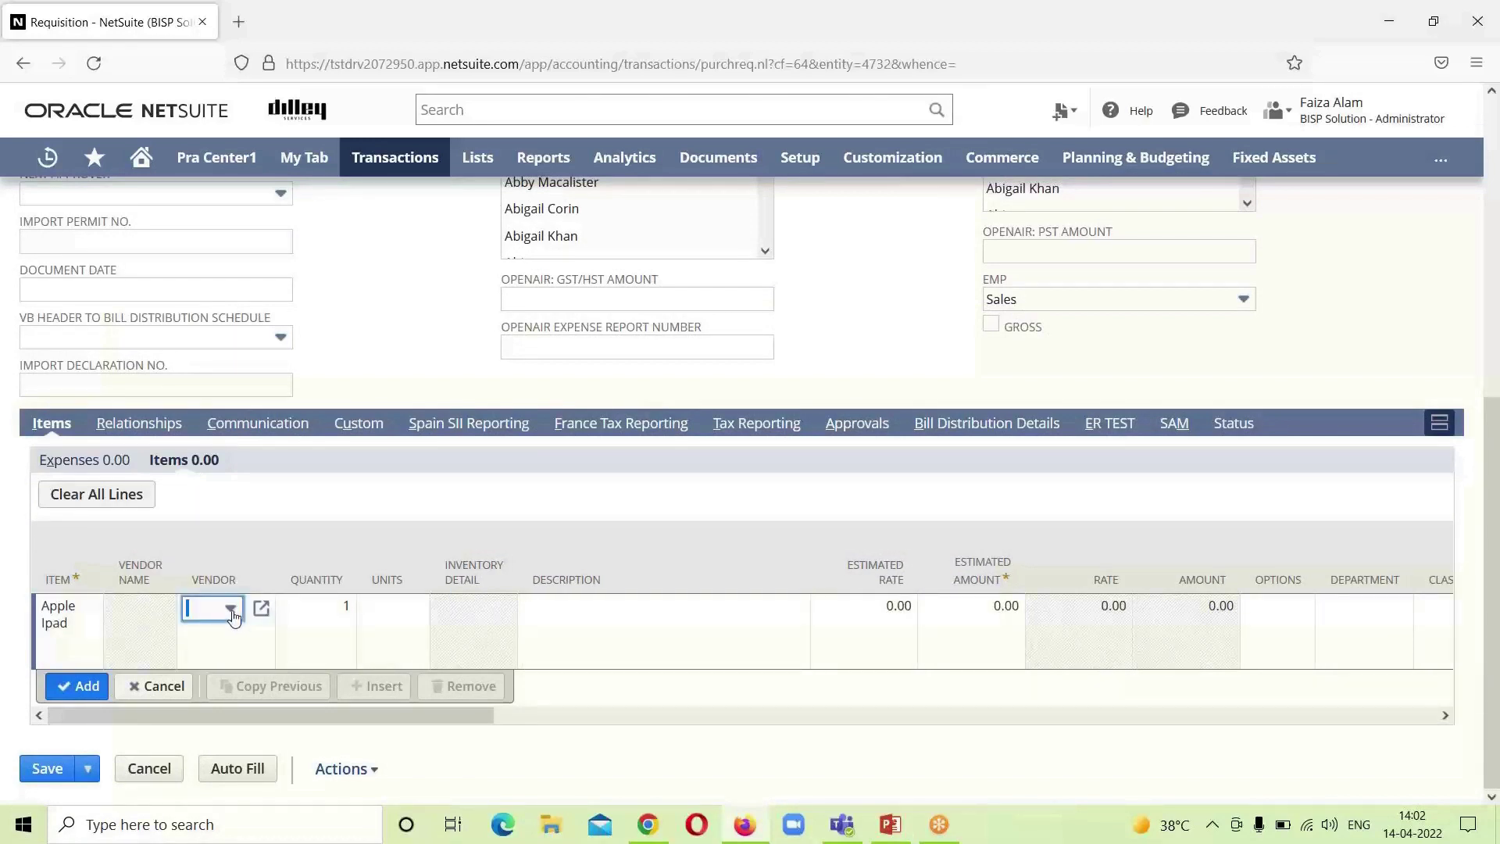
pyautogui.click(233, 615)
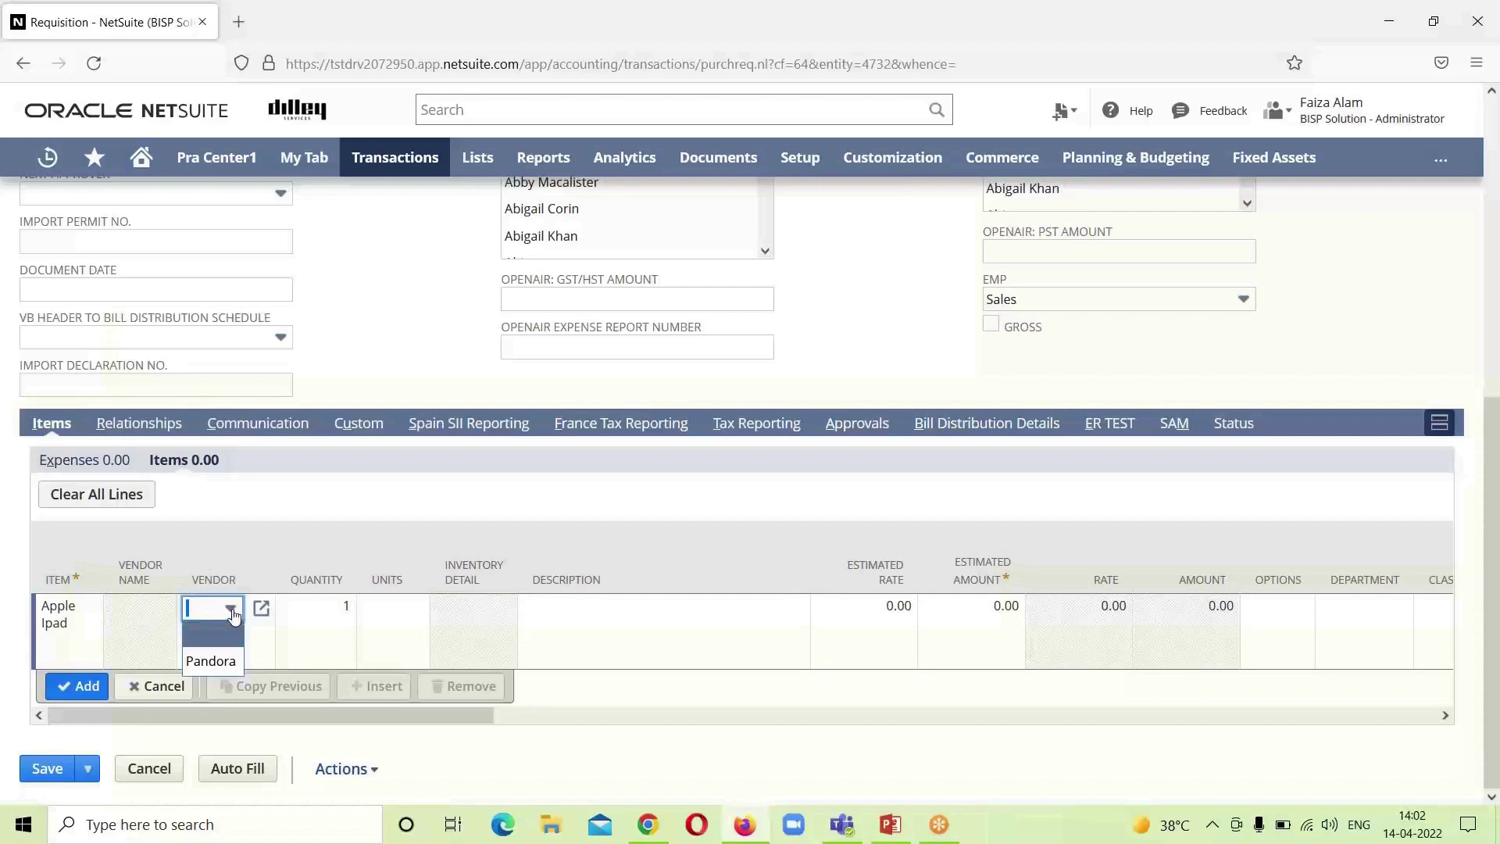
pyautogui.click(233, 615)
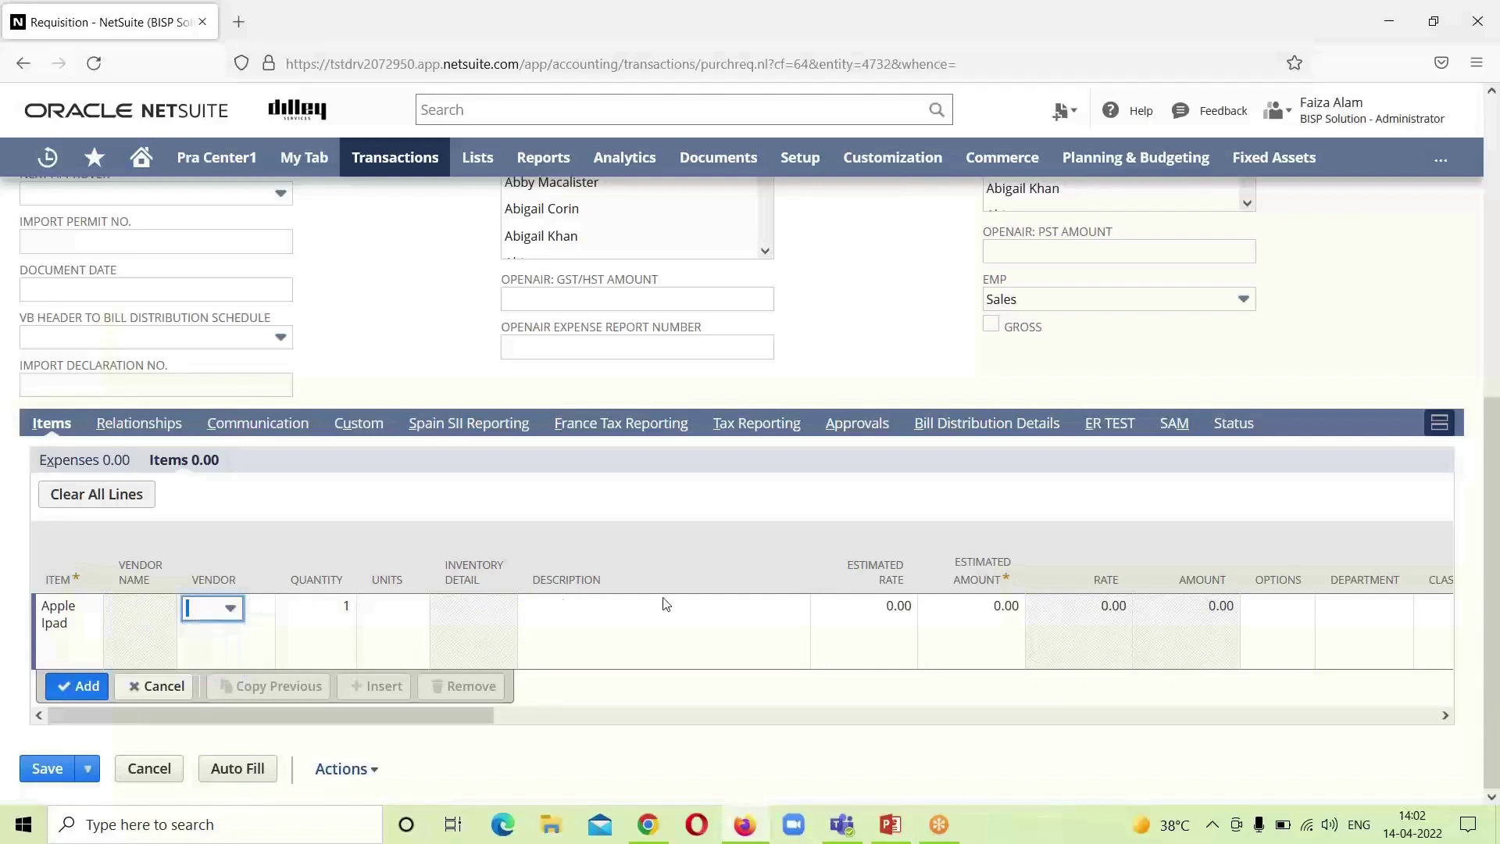
# - Change the Apple Ipad line's estimated rate to 2,000.00
pyautogui.click(910, 615)
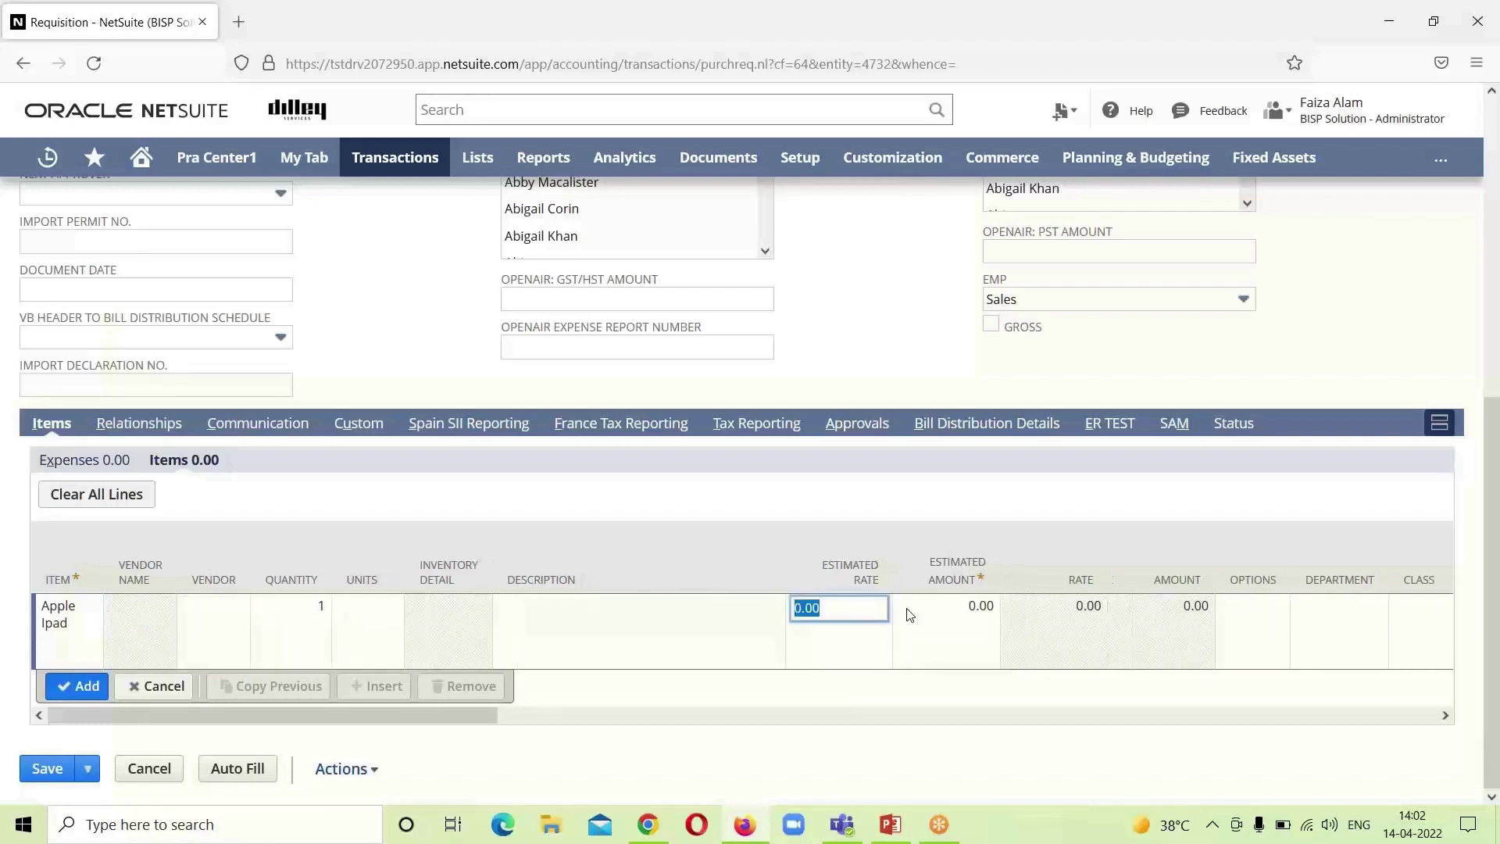
pyautogui.press('BackSpace')
pyautogui.click(961, 620)
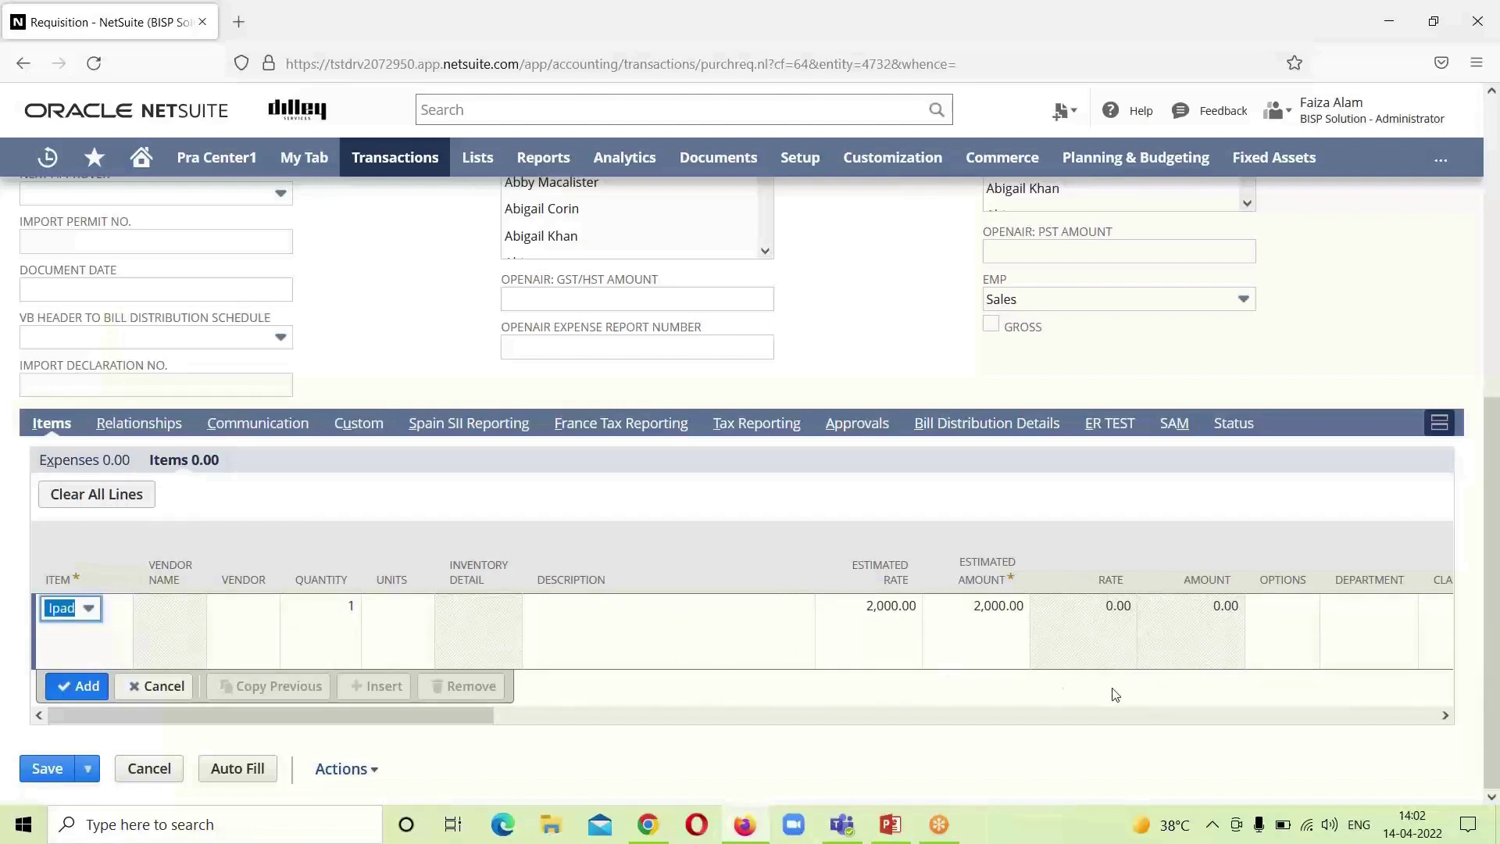
pyautogui.moveTo(370, 717); pyautogui.dragTo(305, 739)
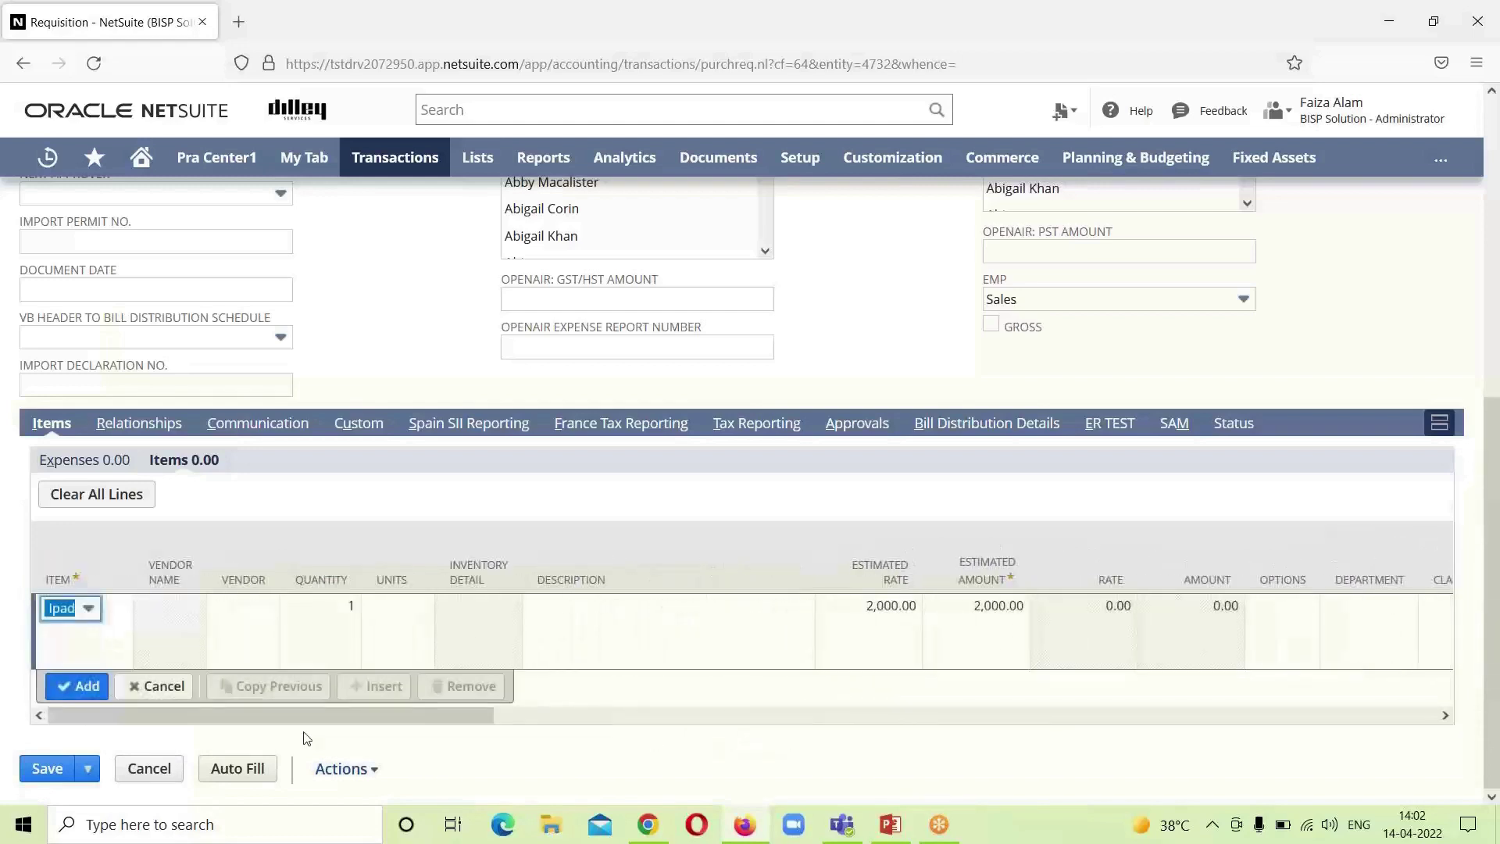
# - On the Custom subtab, set LNT_QUALTIY to PASSED and product quality to Very Good
pyautogui.click(359, 424)
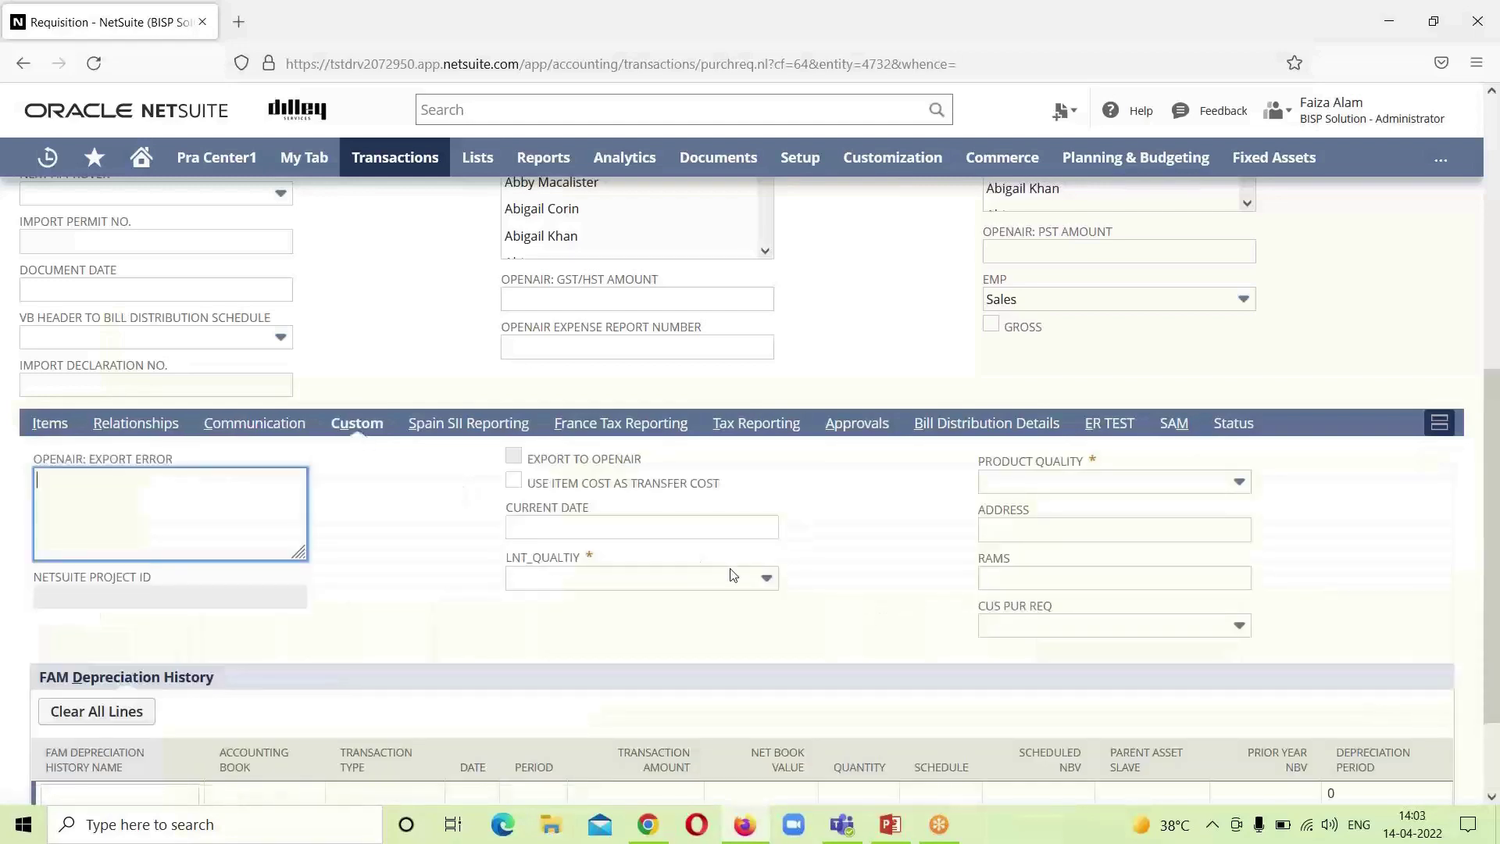
pyautogui.click(769, 579)
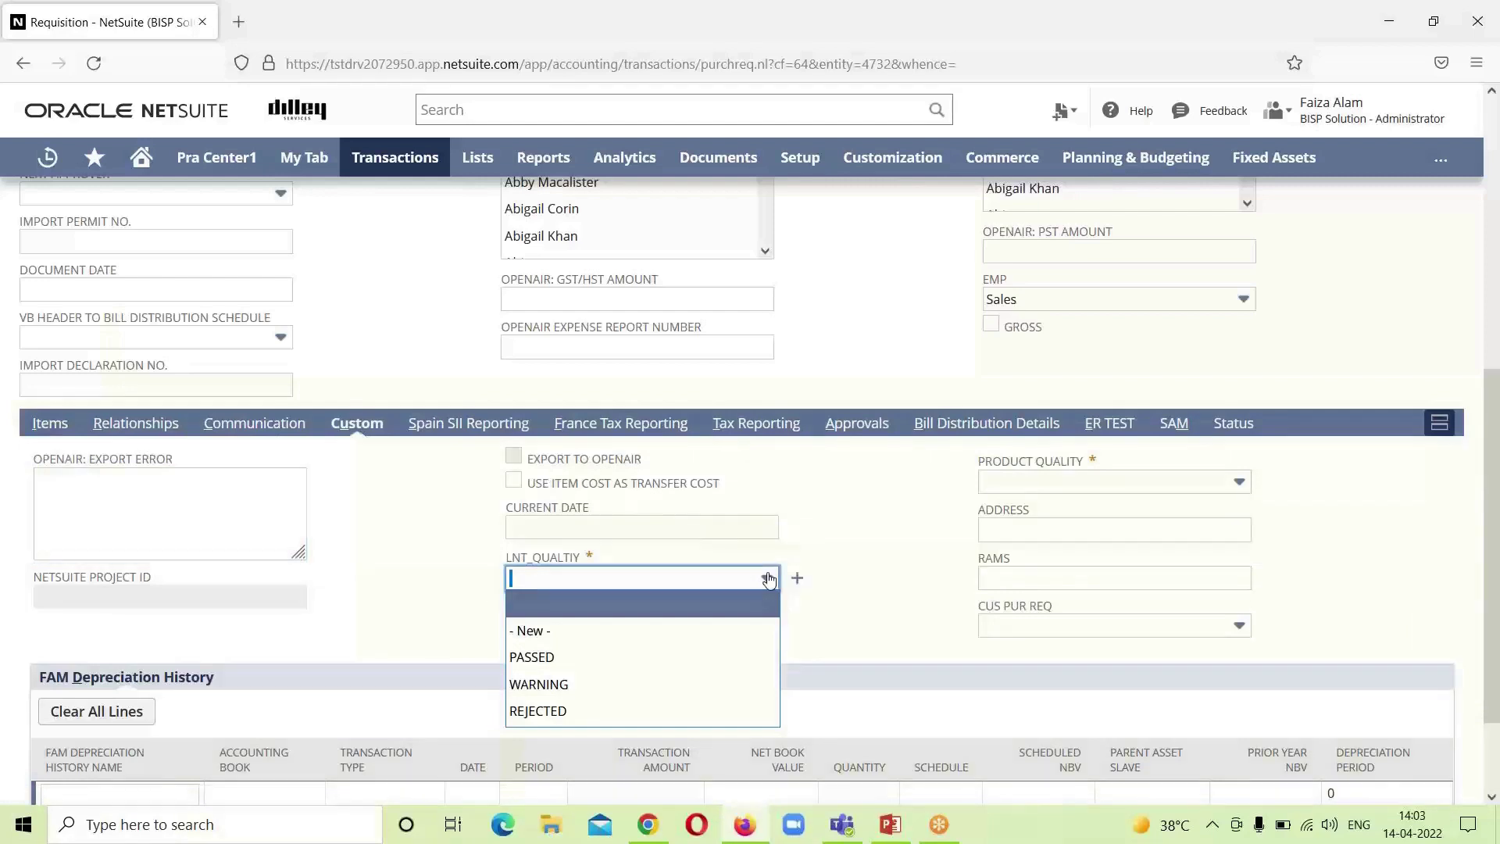
pyautogui.click(724, 655)
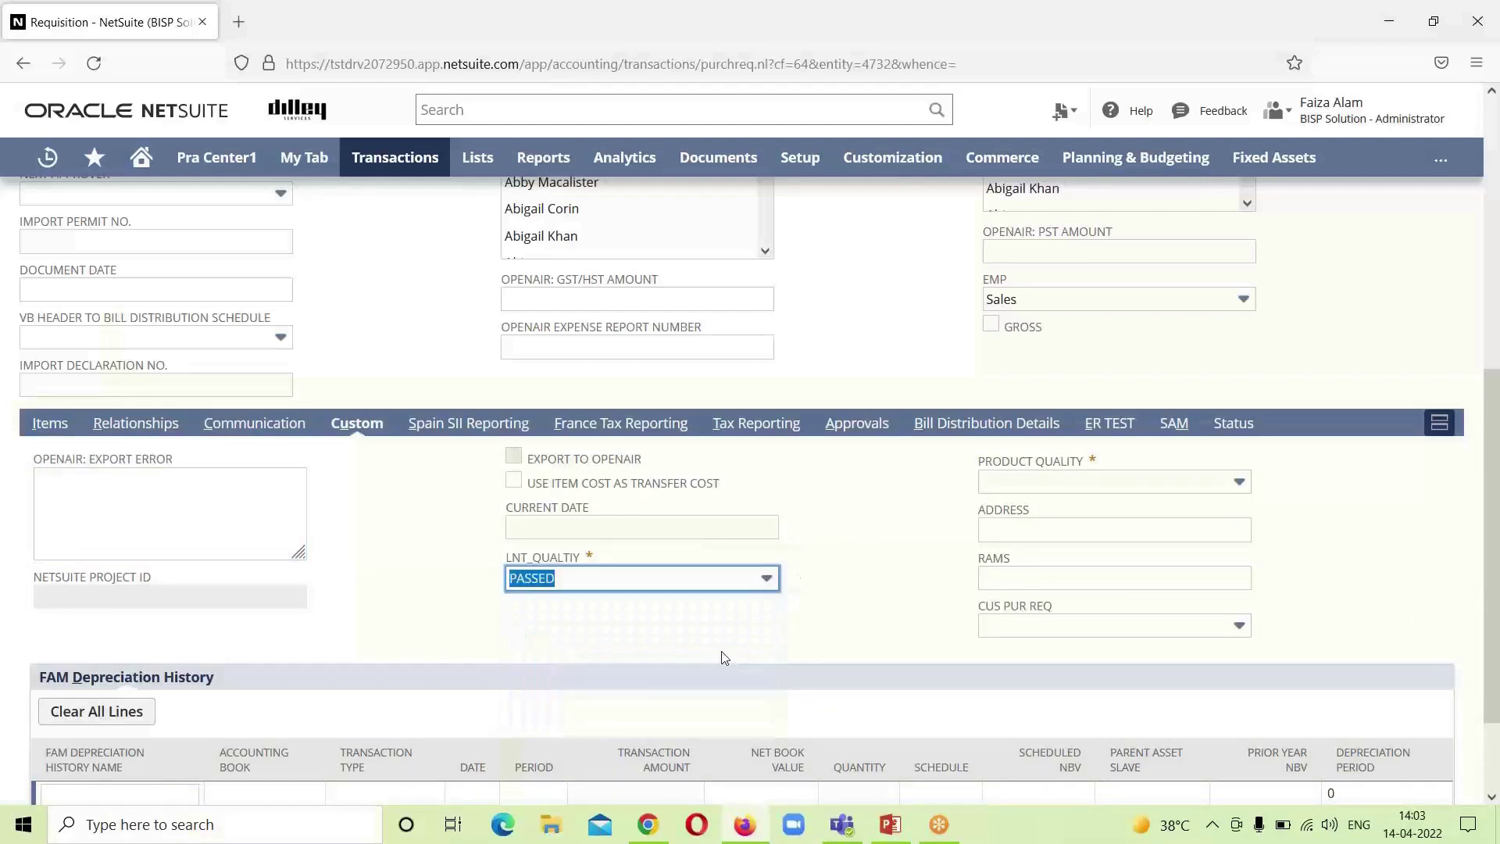
pyautogui.click(1237, 483)
pyautogui.click(1190, 556)
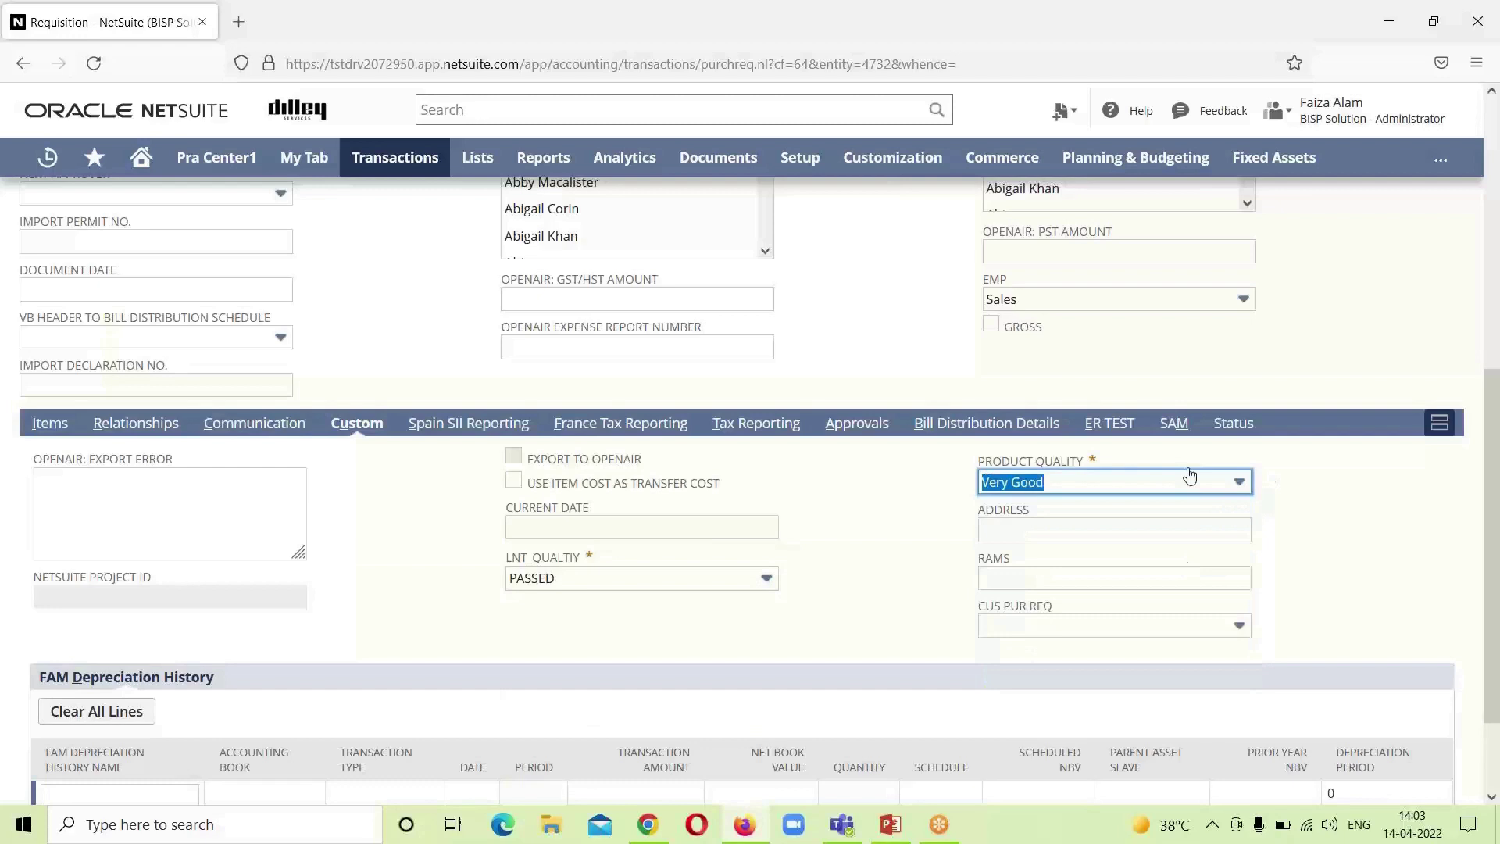
# - On the SAM subtab, set TESTING FOR CF to Test 1
pyautogui.click(1178, 410)
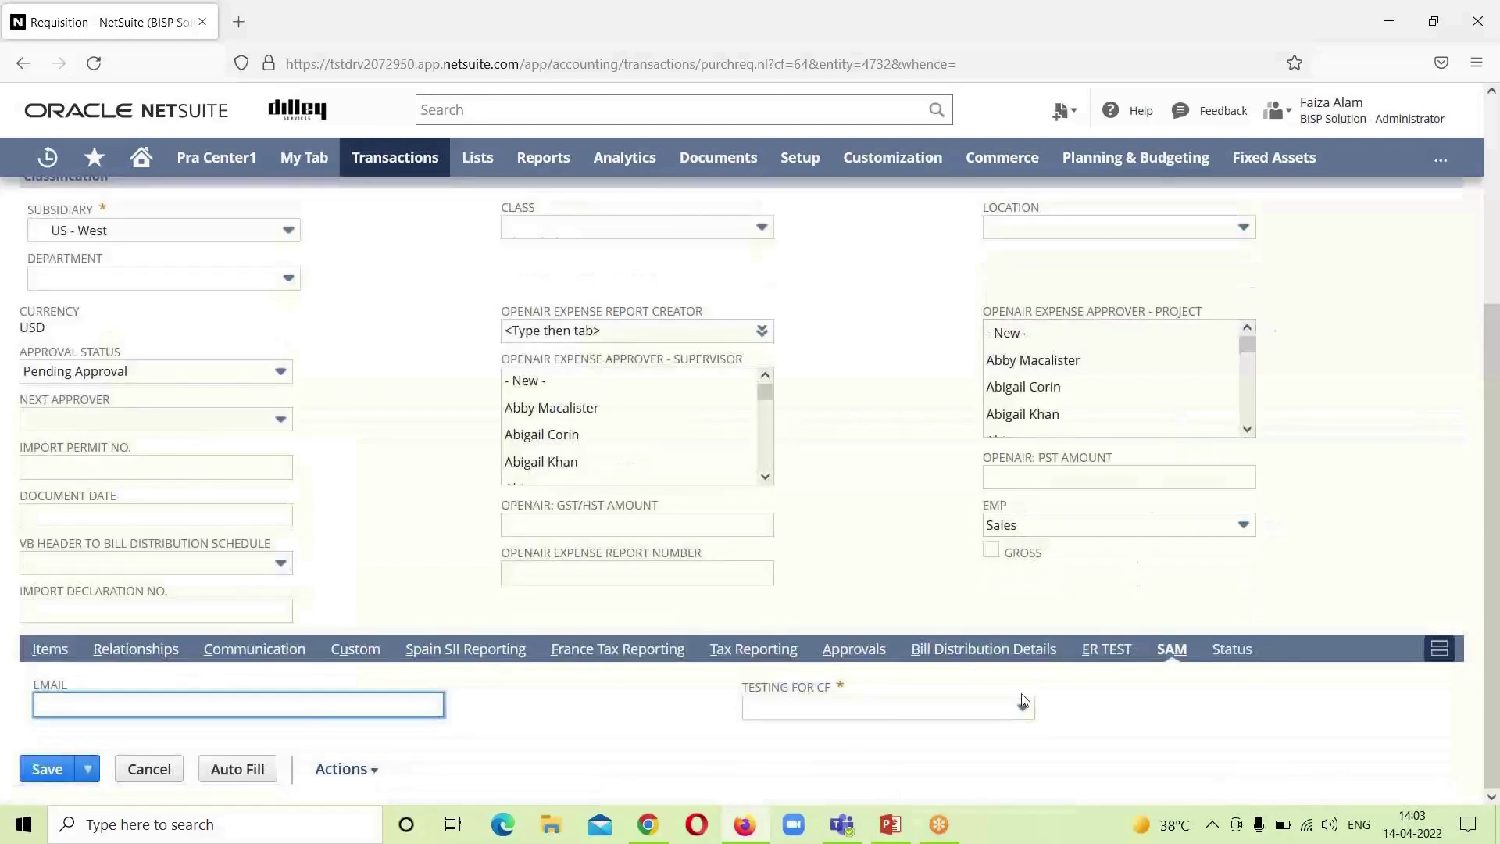
pyautogui.click(1024, 705)
pyautogui.click(988, 625)
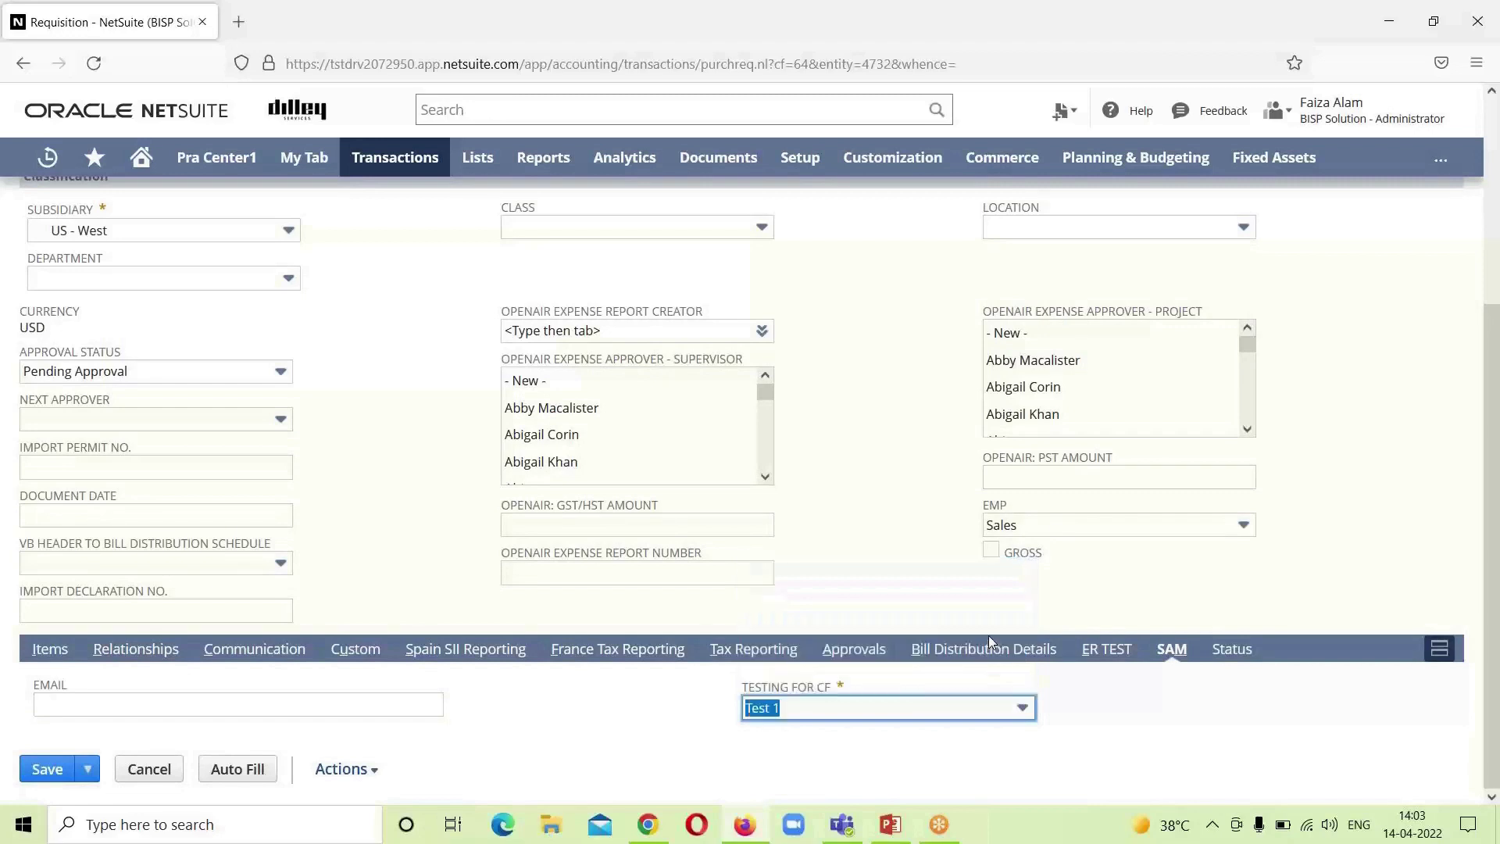
pyautogui.moveTo(1490, 508); pyautogui.dragTo(1496, 278)
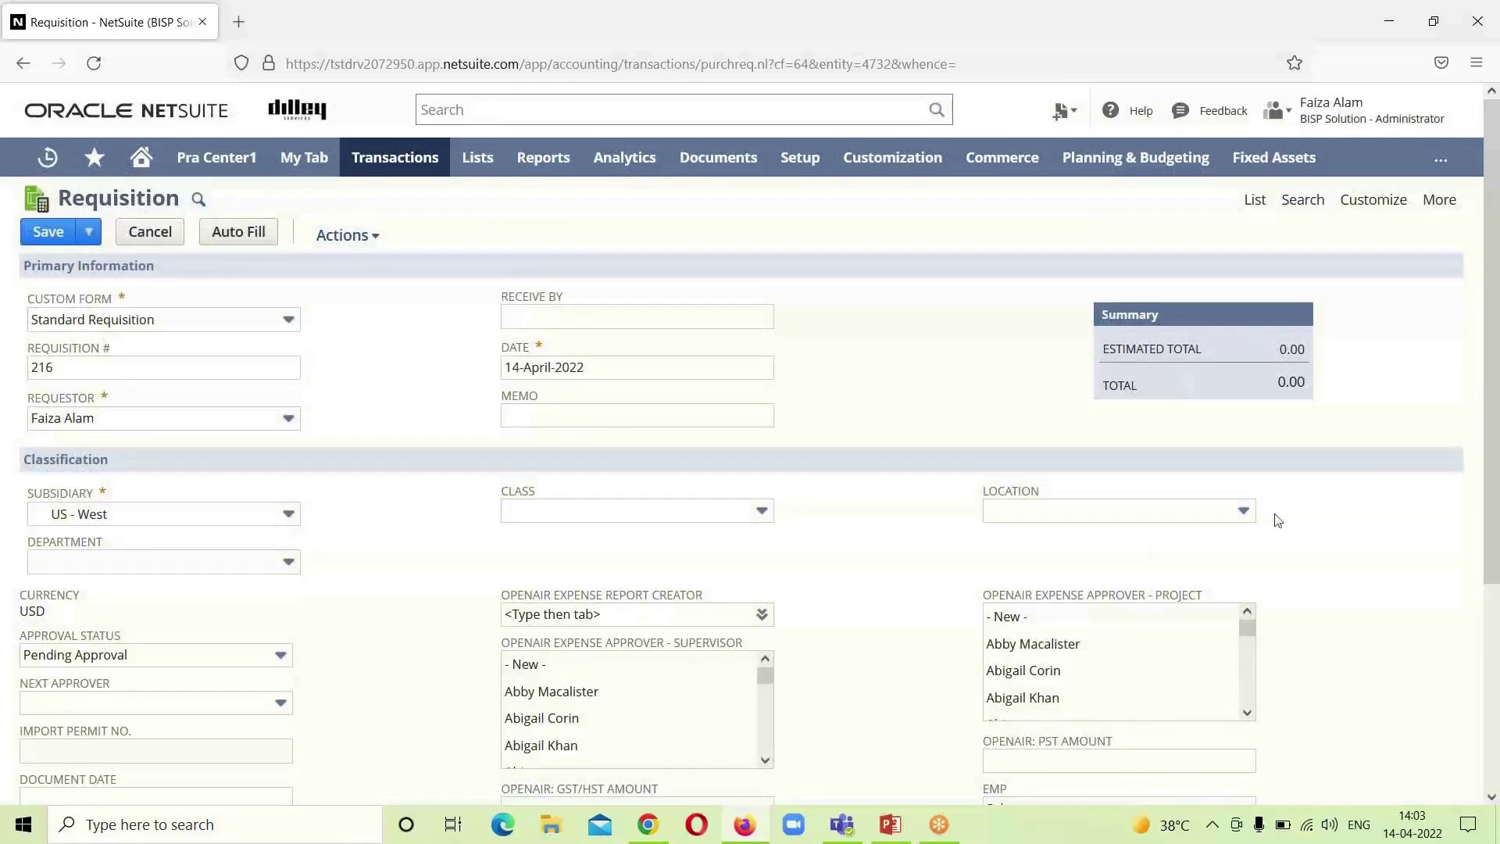
pyautogui.scroll(-4, 1492, 422)
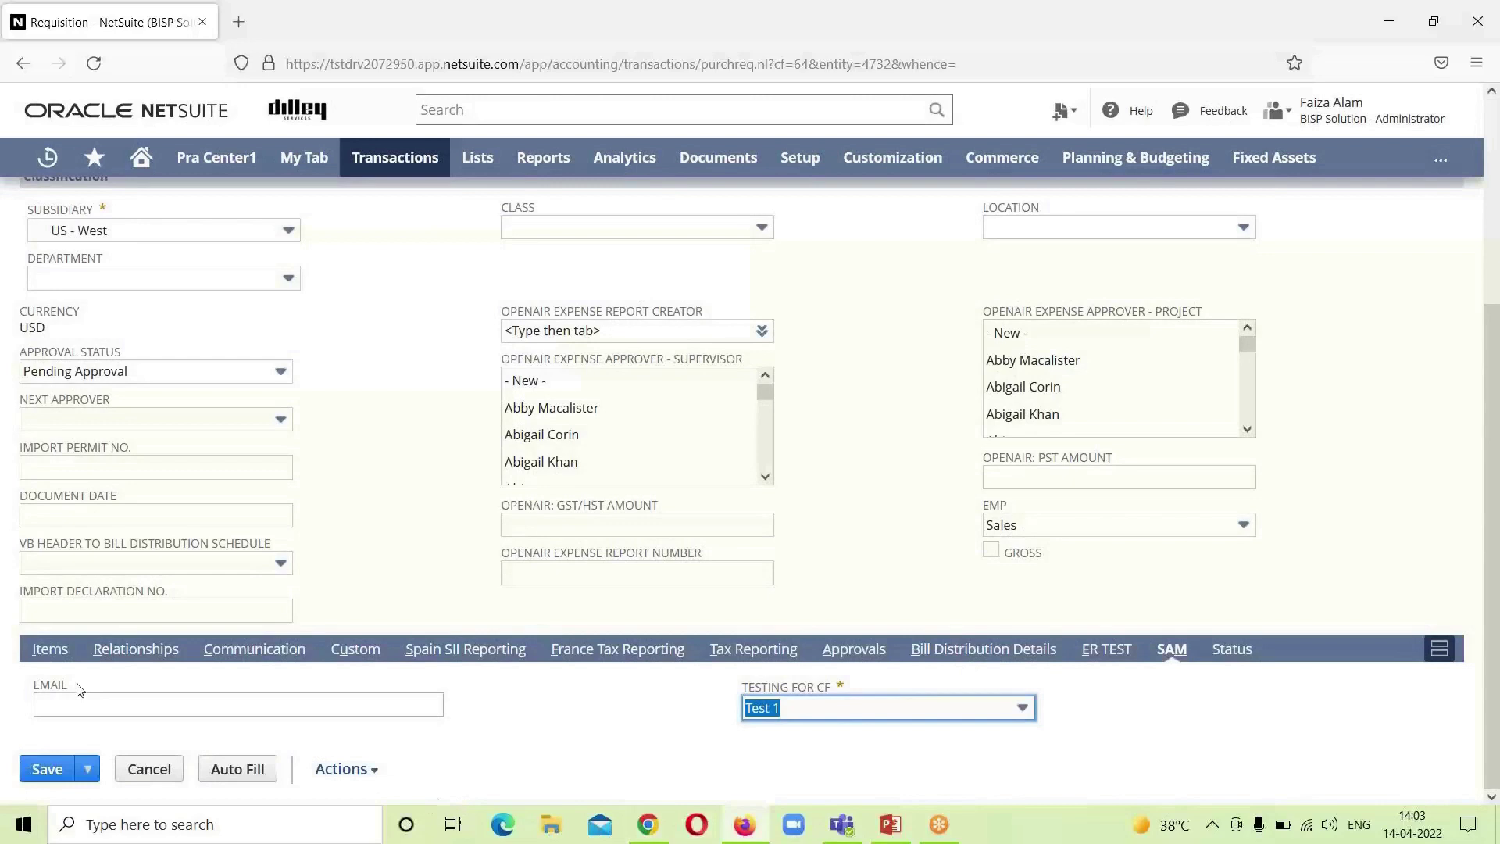
# - Commit the Apple Ipad line on the Items subtab, making the Estimated Total 2,000.00
pyautogui.click(62, 652)
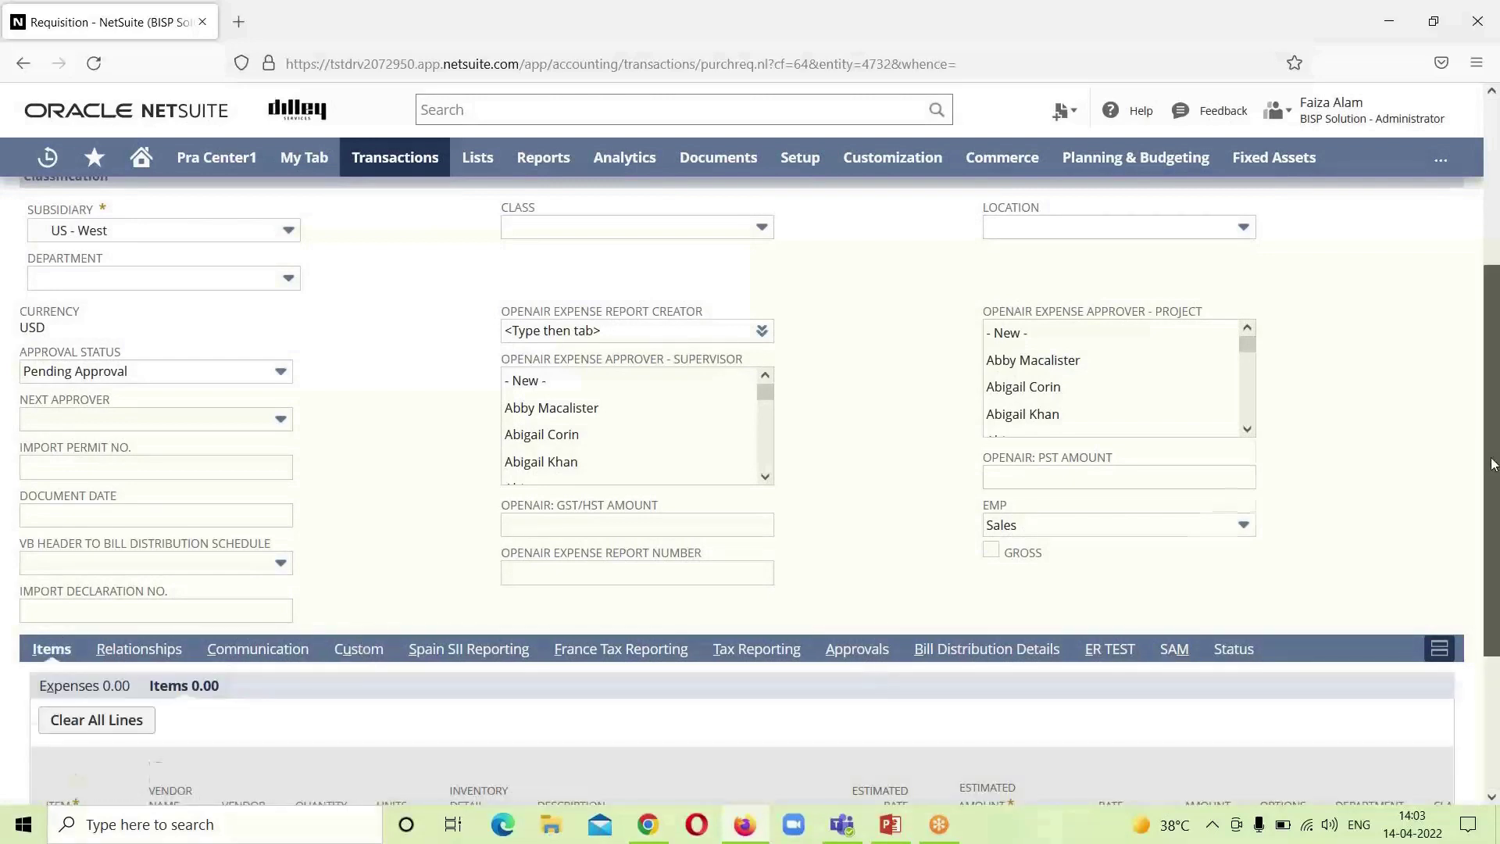
pyautogui.scroll(-3, 1493, 435)
pyautogui.click(82, 680)
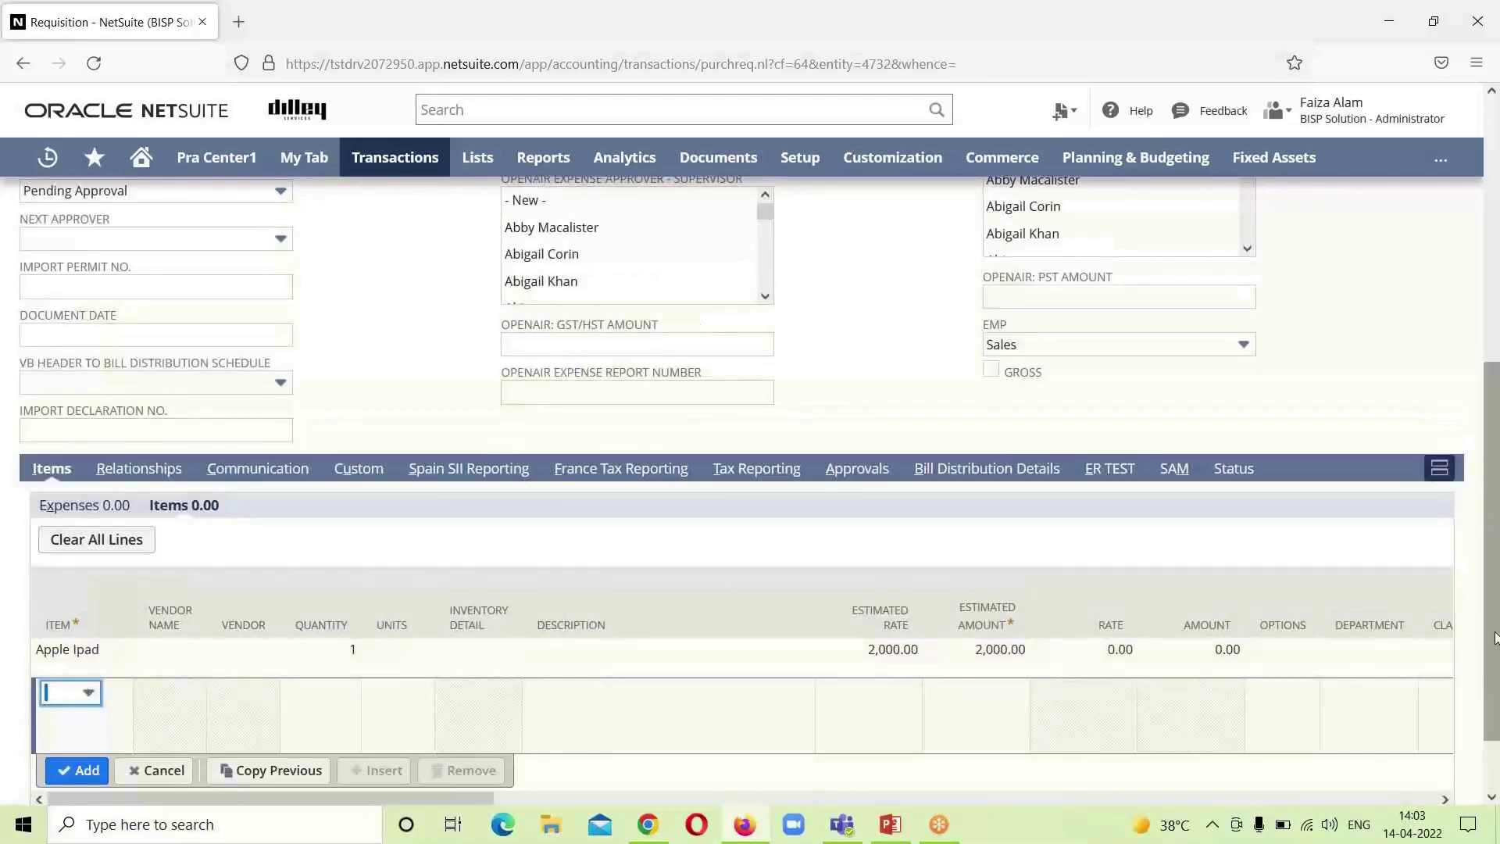
pyautogui.moveTo(1493, 629); pyautogui.dragTo(1496, 335)
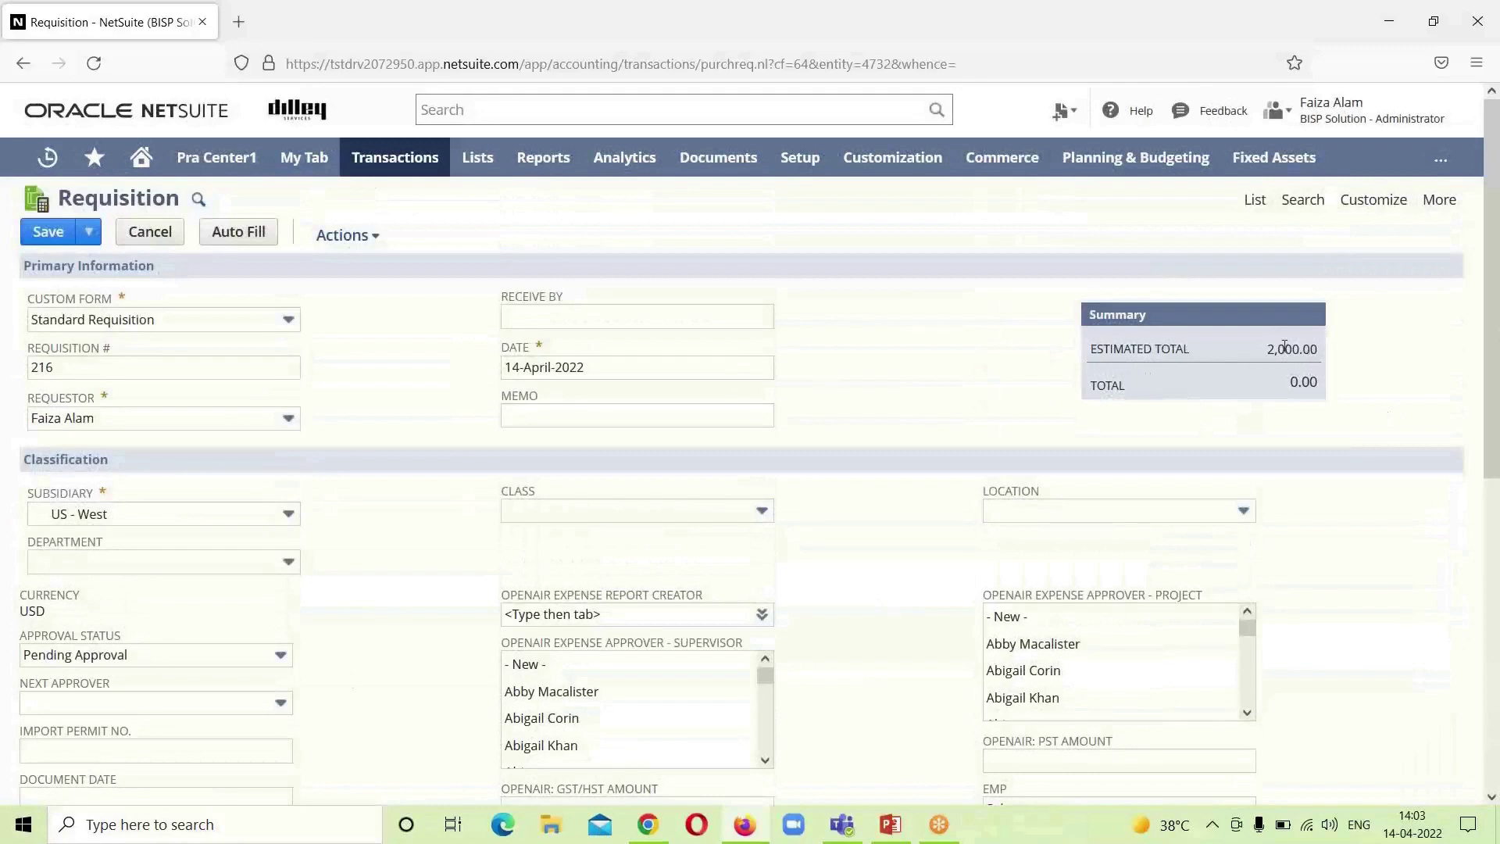
# - Save requisition 216 and review it as Pending Approval with a 2,000.00 Estimated Total
pyautogui.click(37, 232)
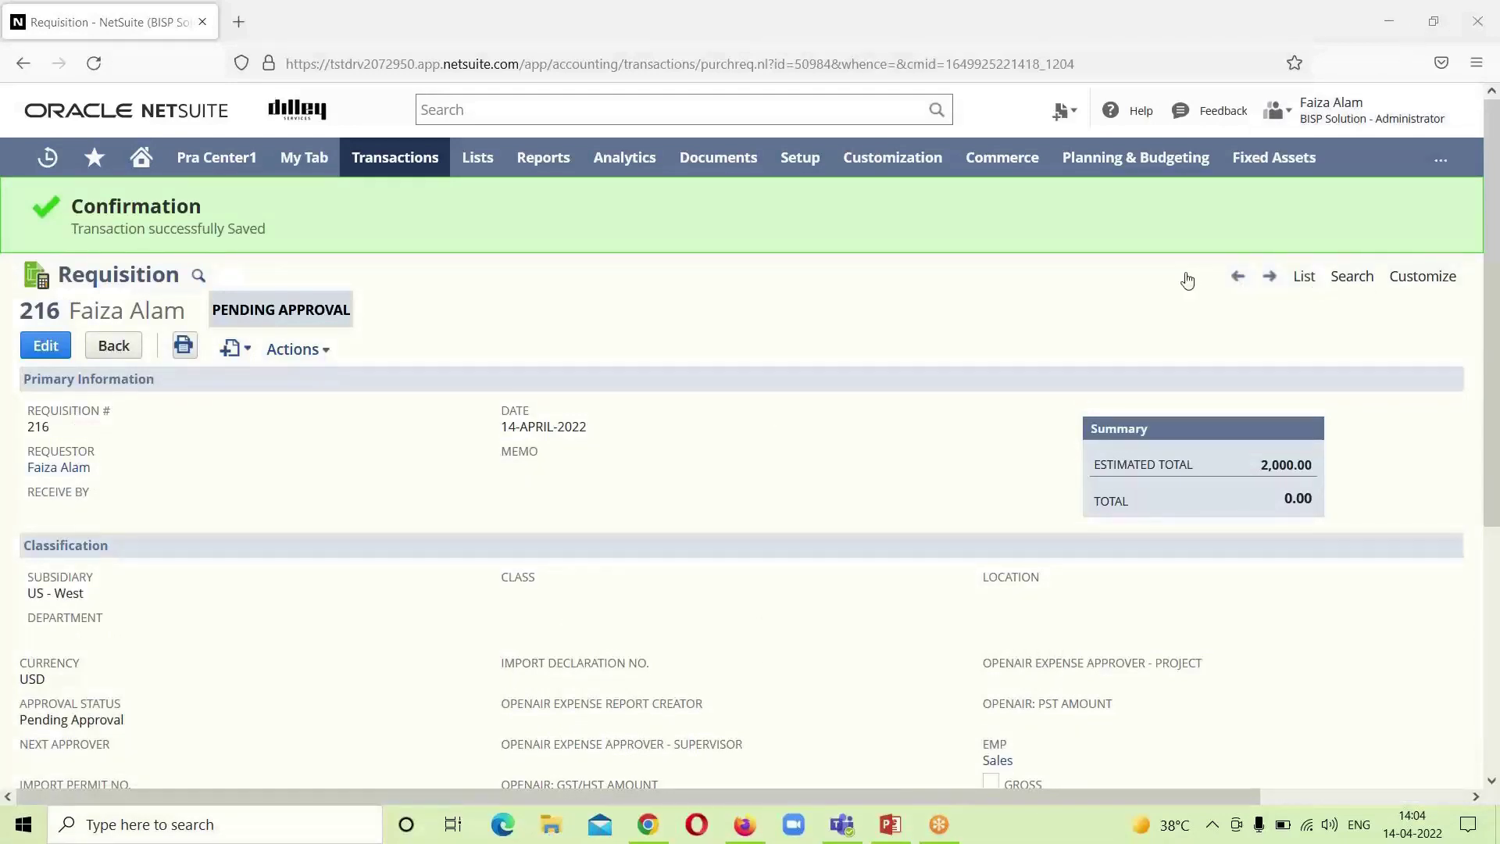
pyautogui.moveTo(1494, 285)
pyautogui.mouseDown()
pyautogui.moveTo(1496, 533)
pyautogui.moveTo(1498, 290)
pyautogui.mouseUp()
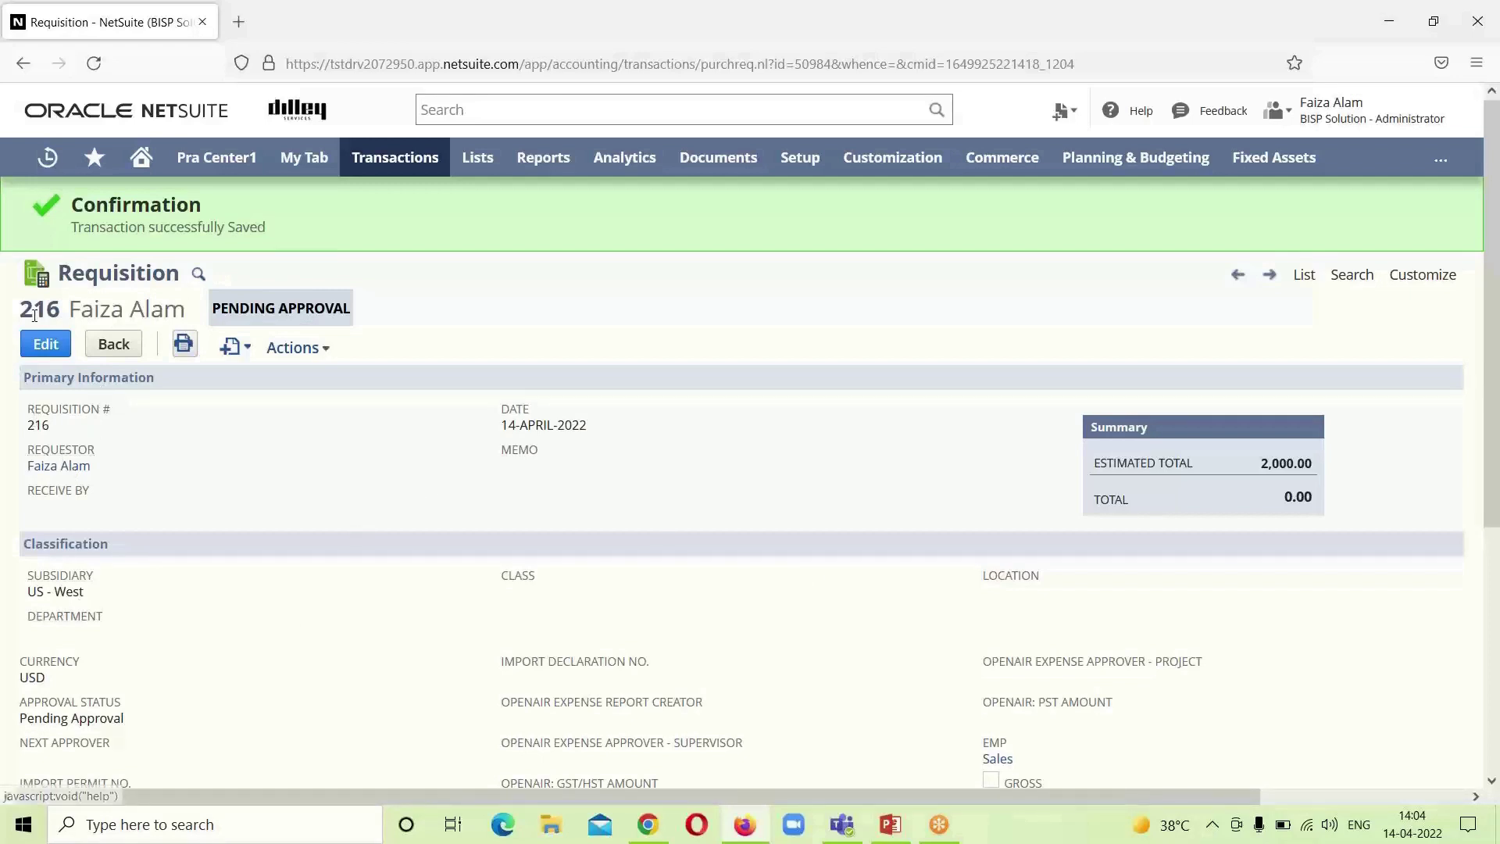
# - Edit requisition 216, set its Approval Status to Approved, and save it
pyautogui.click(49, 347)
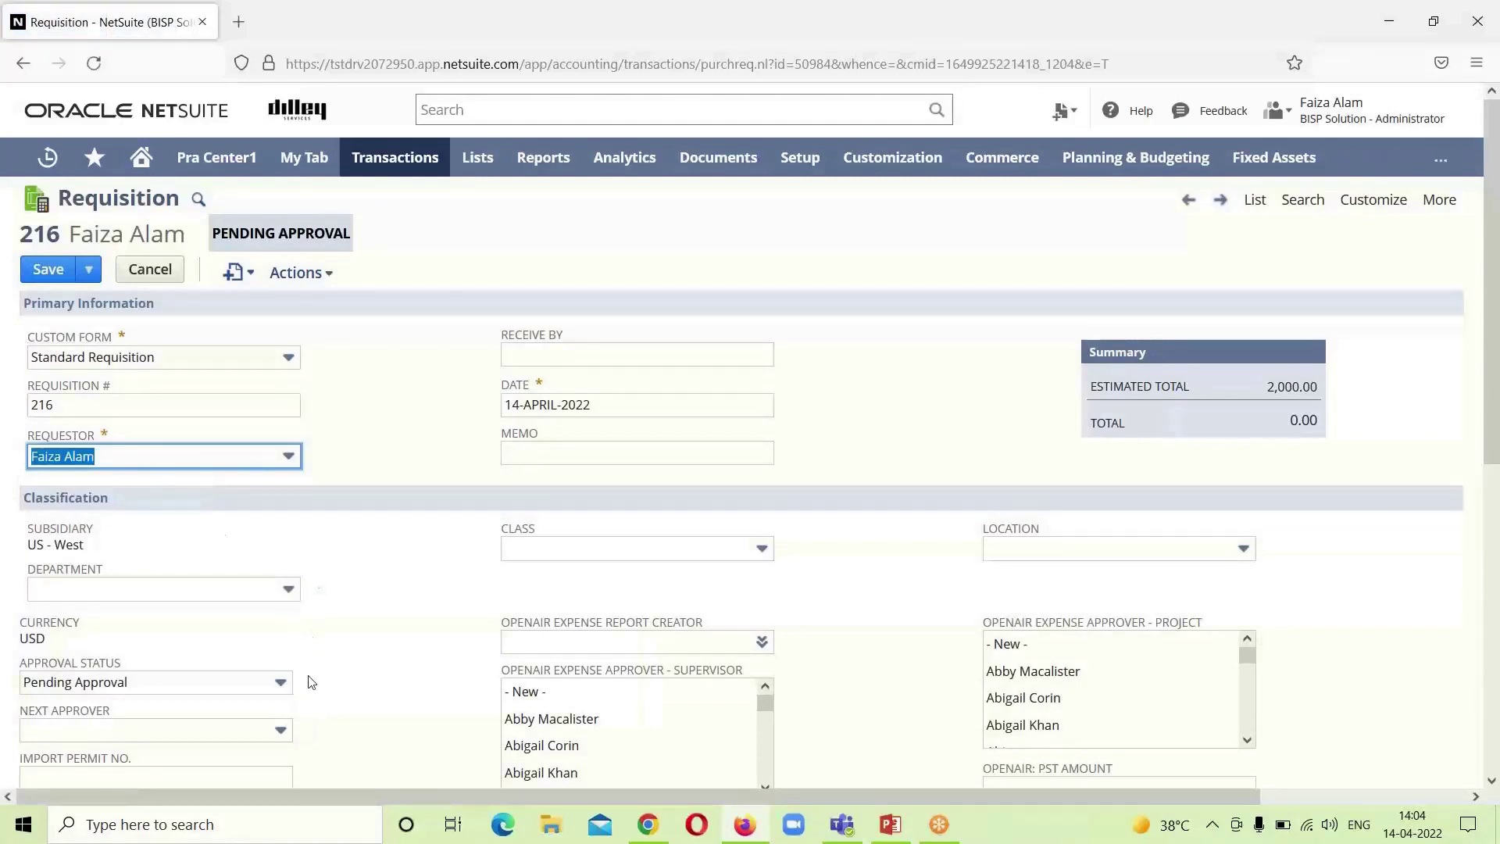
pyautogui.click(282, 685)
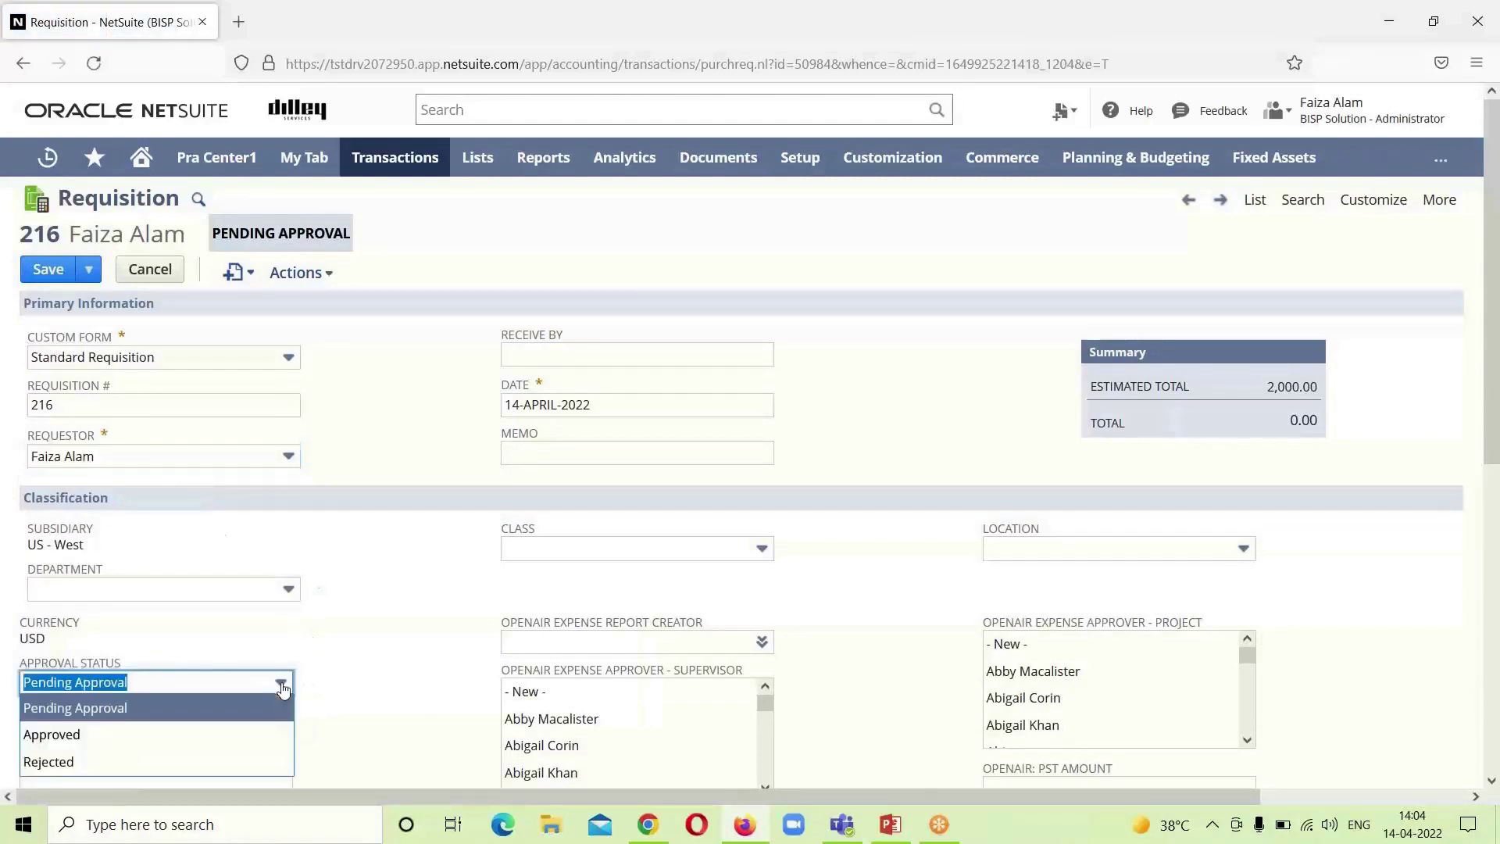
pyautogui.click(237, 742)
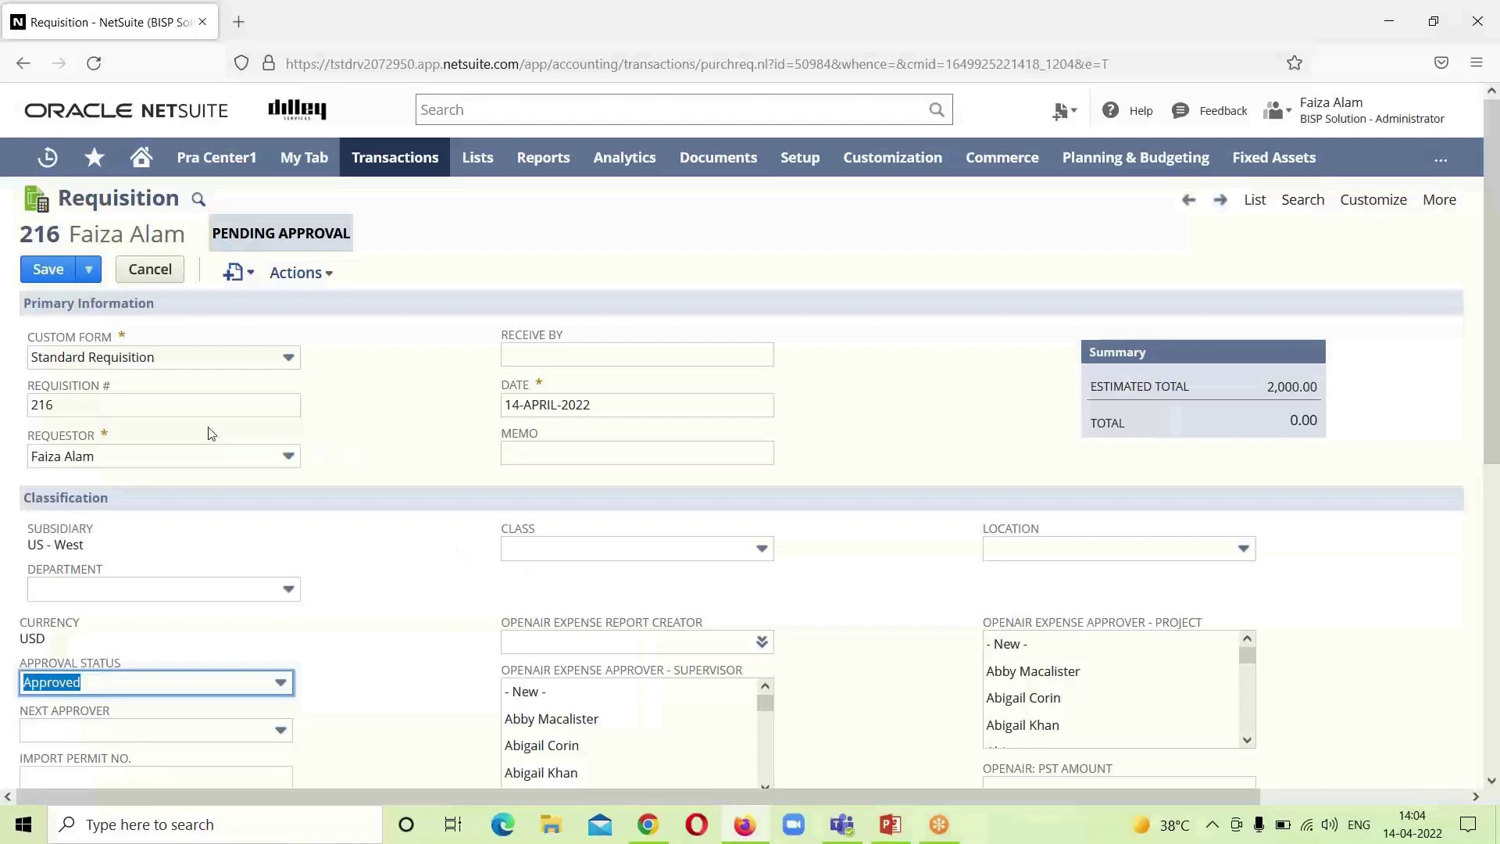
pyautogui.click(48, 268)
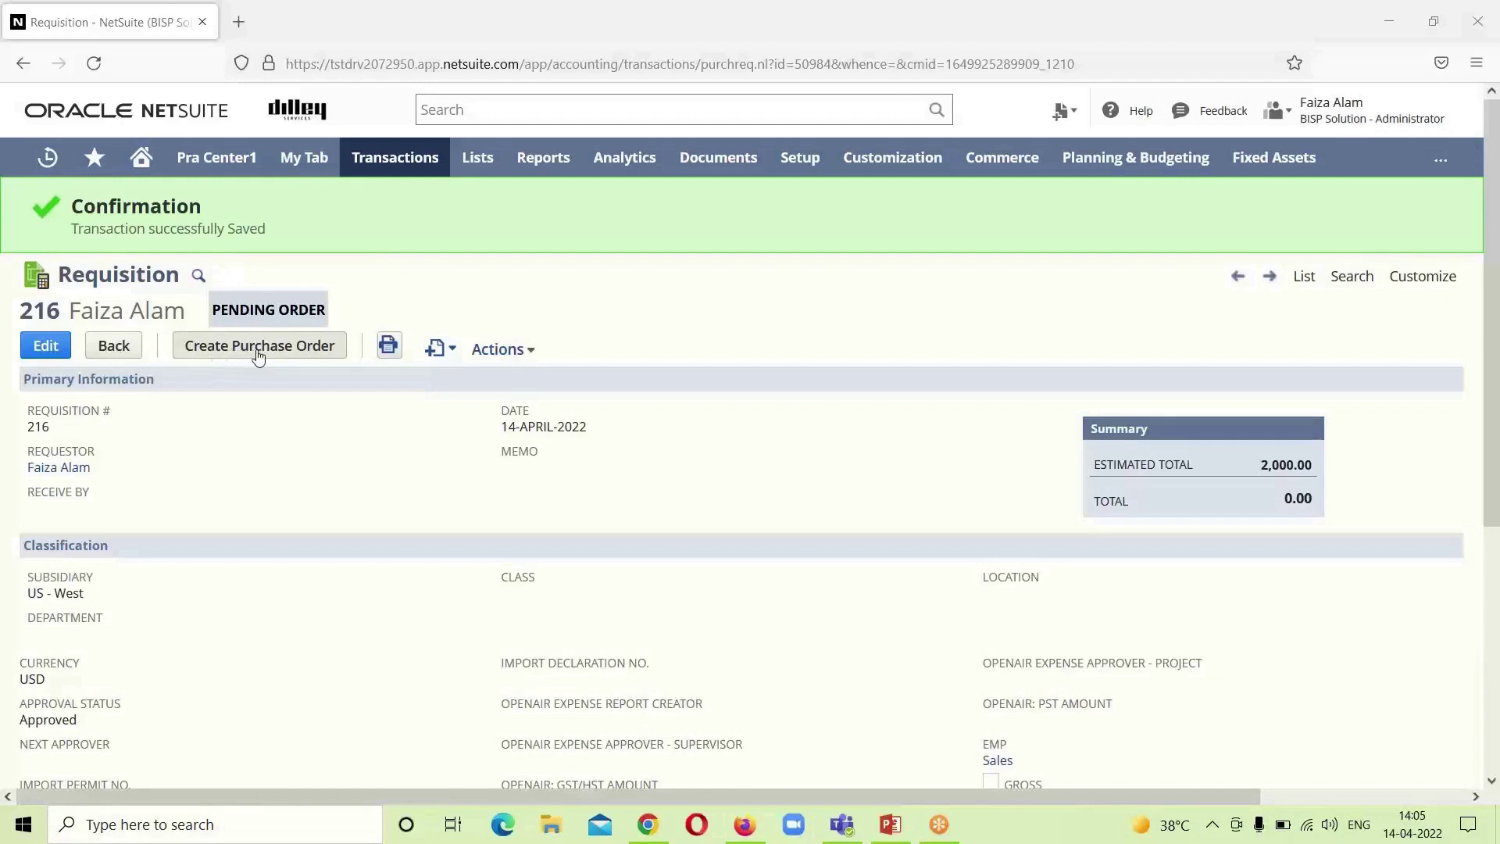
# - Use Create Purchase Order on requisition 216 to reach the Order Requisitions page
pyautogui.click(281, 348)
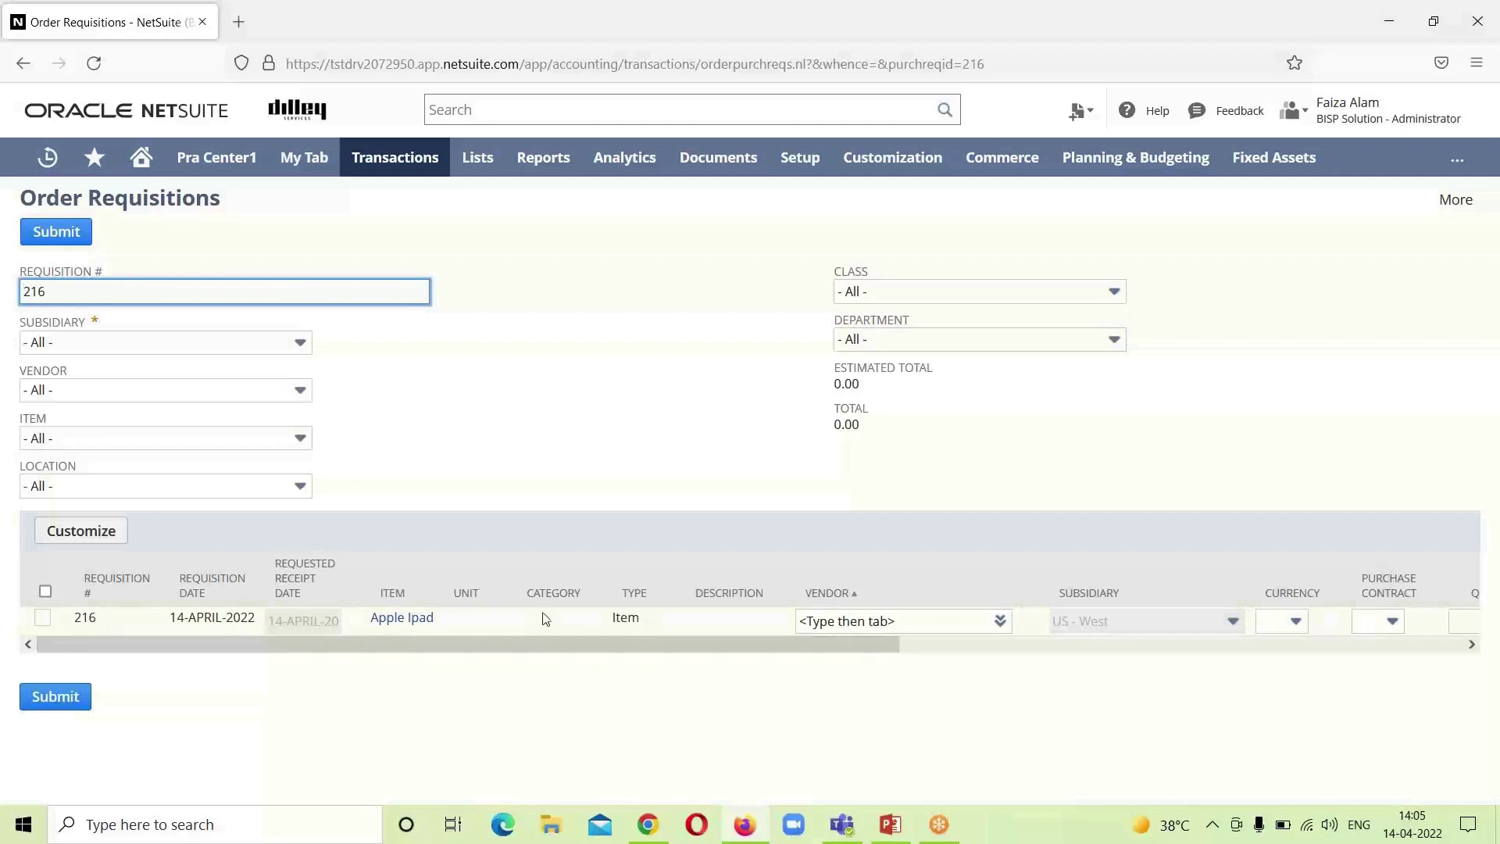
# - Select requisition 216, assign vendor BISP PROFESSIONALS after the missing-vendor alert, and submit the order
pyautogui.click(43, 622)
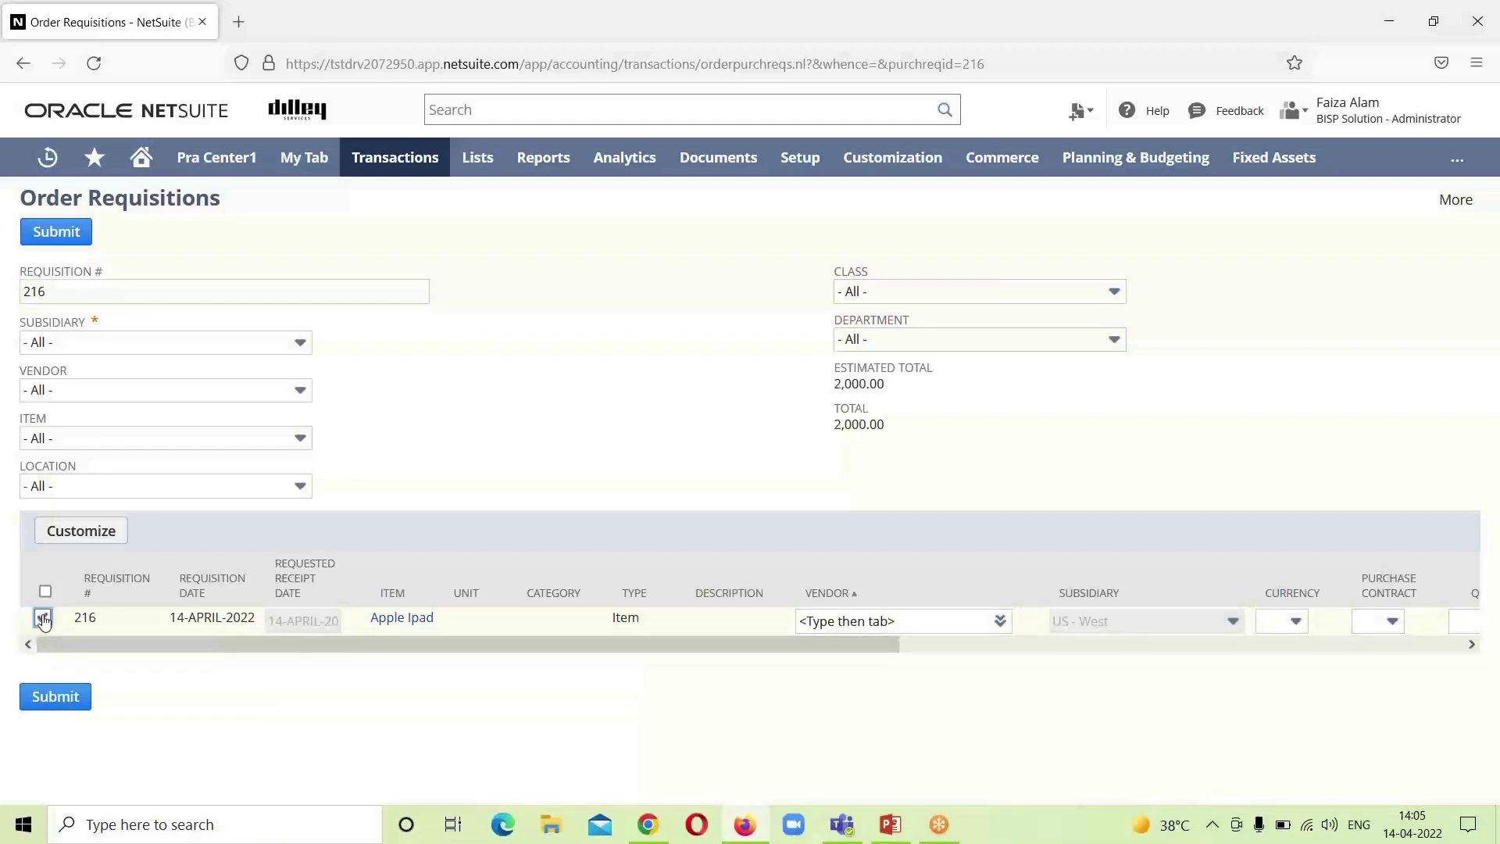
pyautogui.click(71, 696)
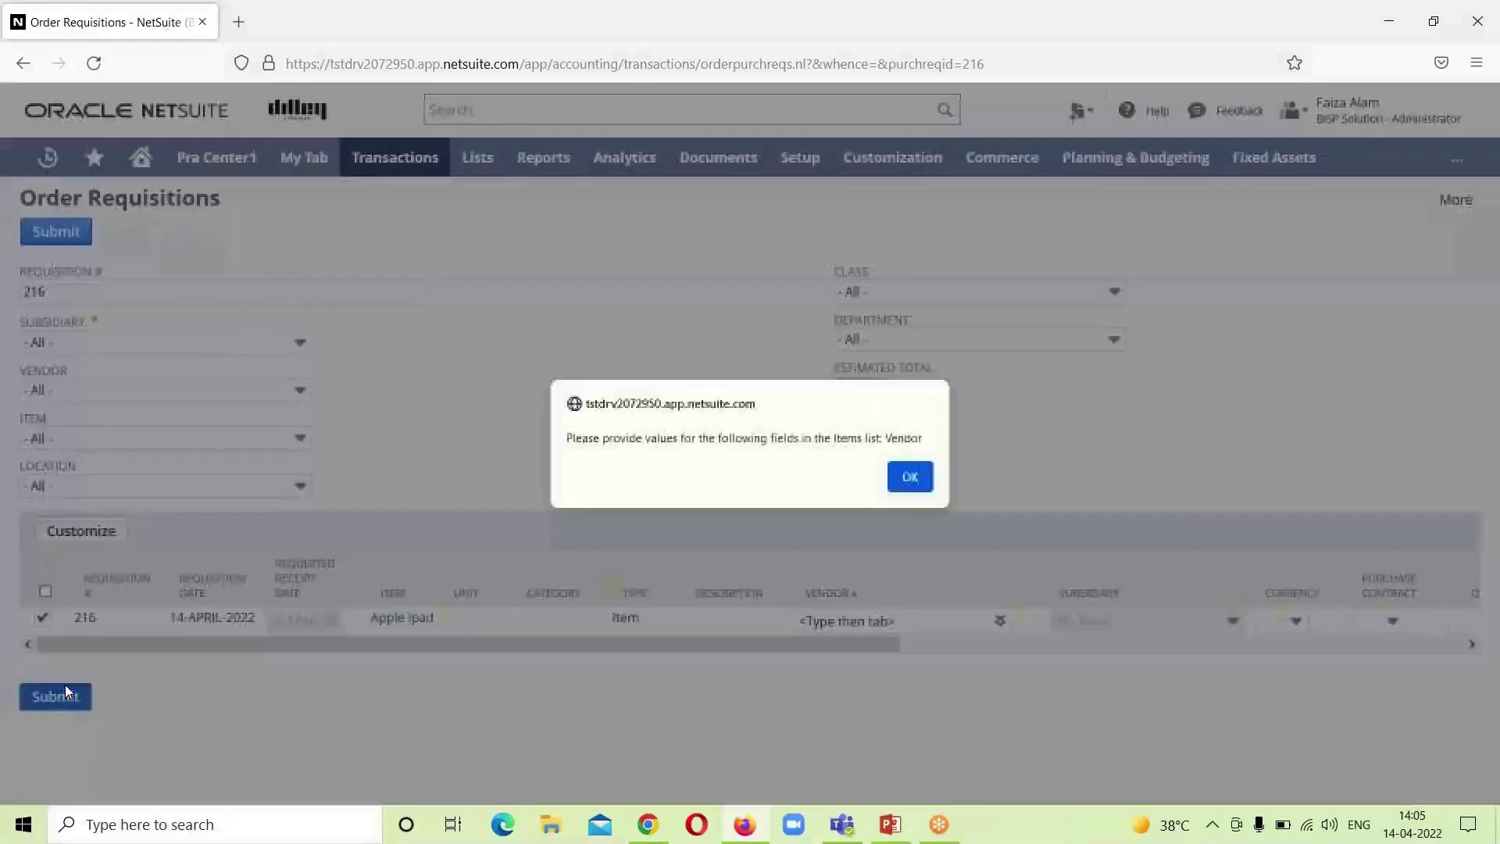
pyautogui.click(911, 476)
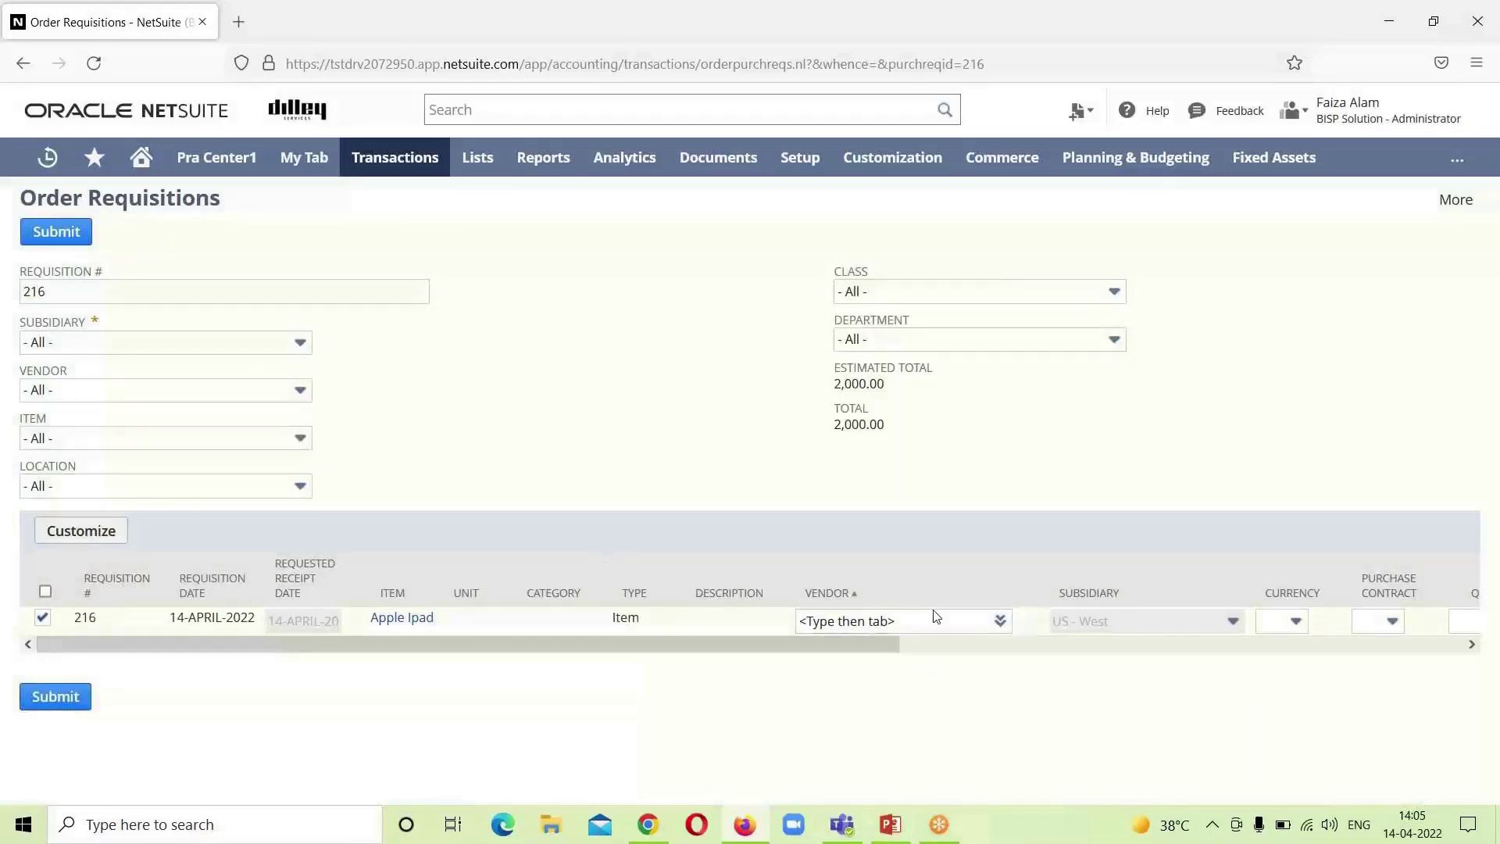
pyautogui.moveTo(1002, 623)
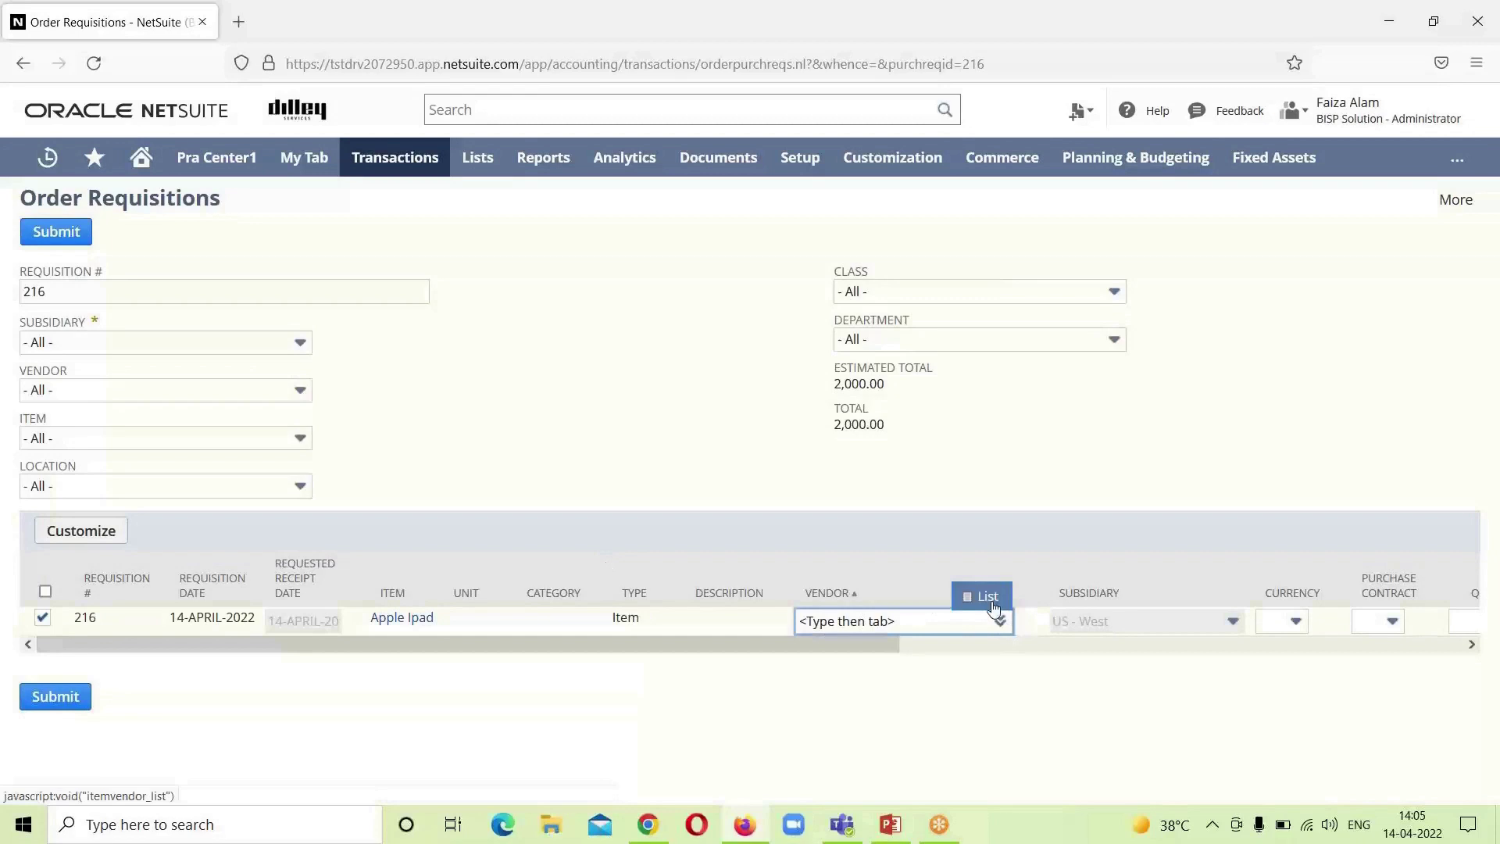
pyautogui.click(985, 594)
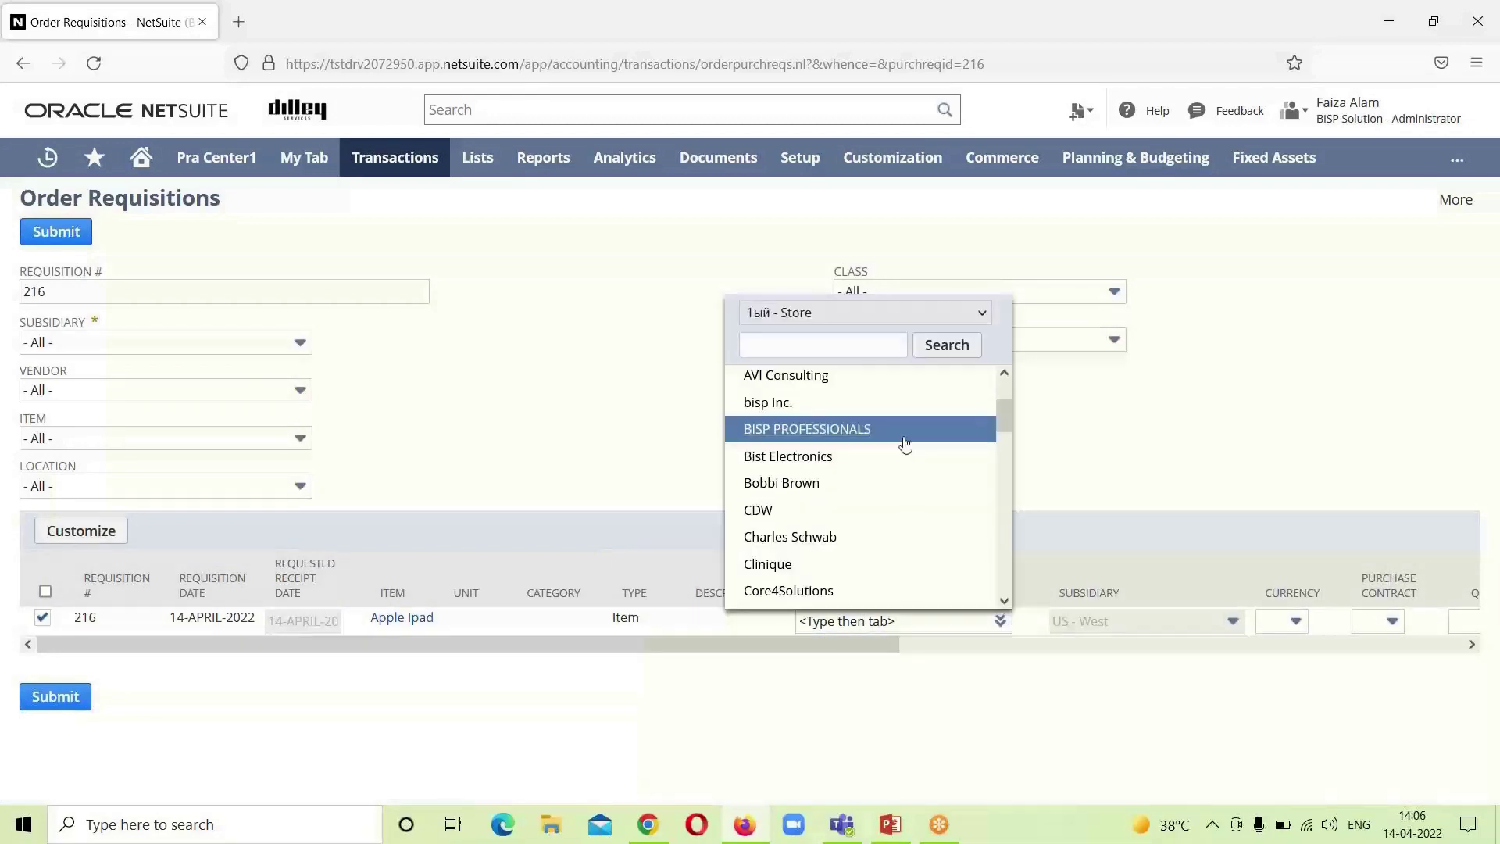
pyautogui.click(890, 431)
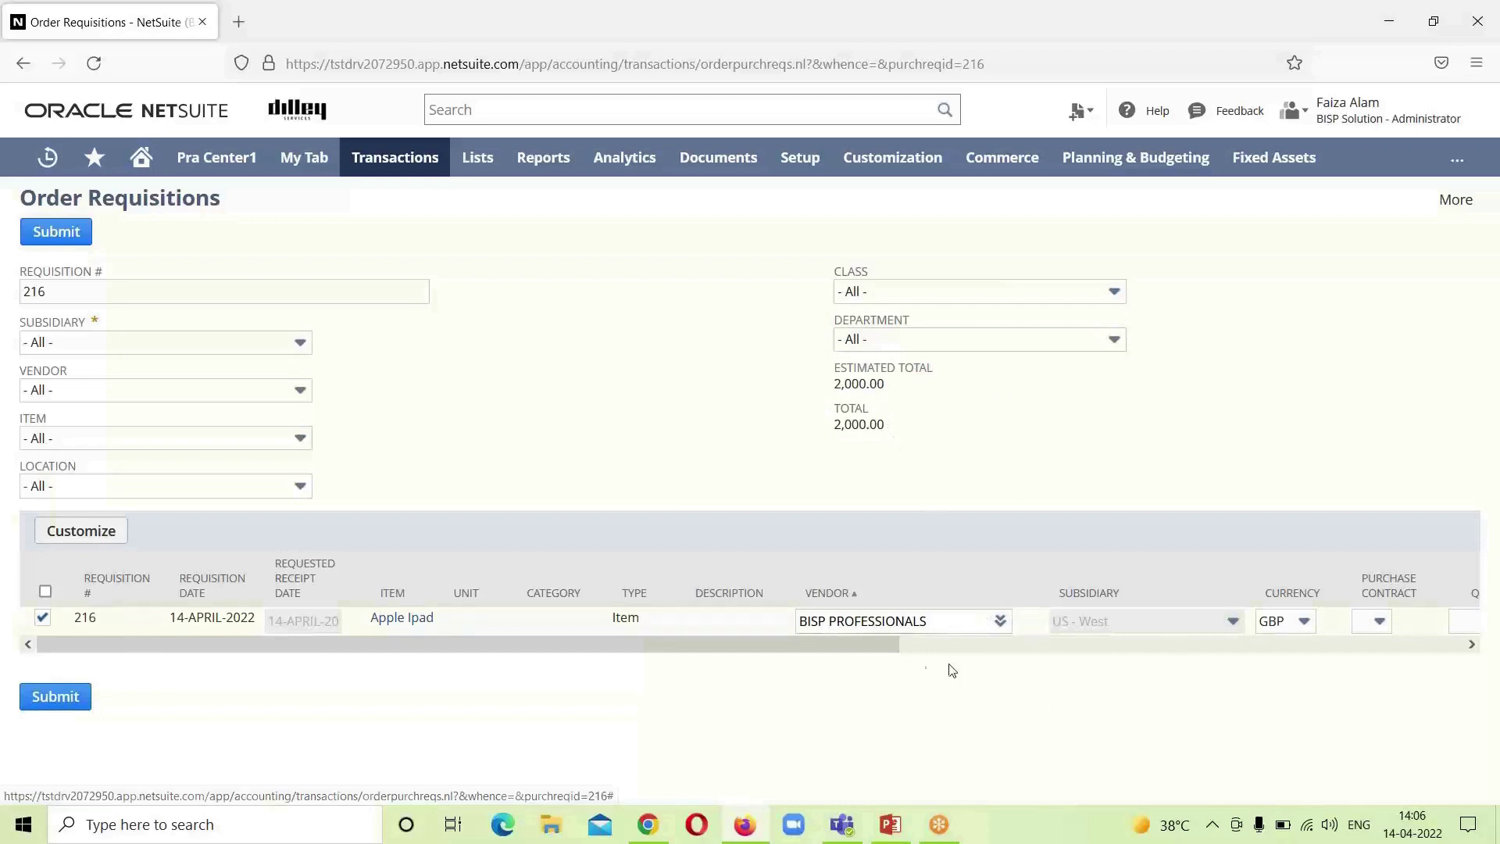
pyautogui.moveTo(883, 647); pyautogui.dragTo(1267, 629)
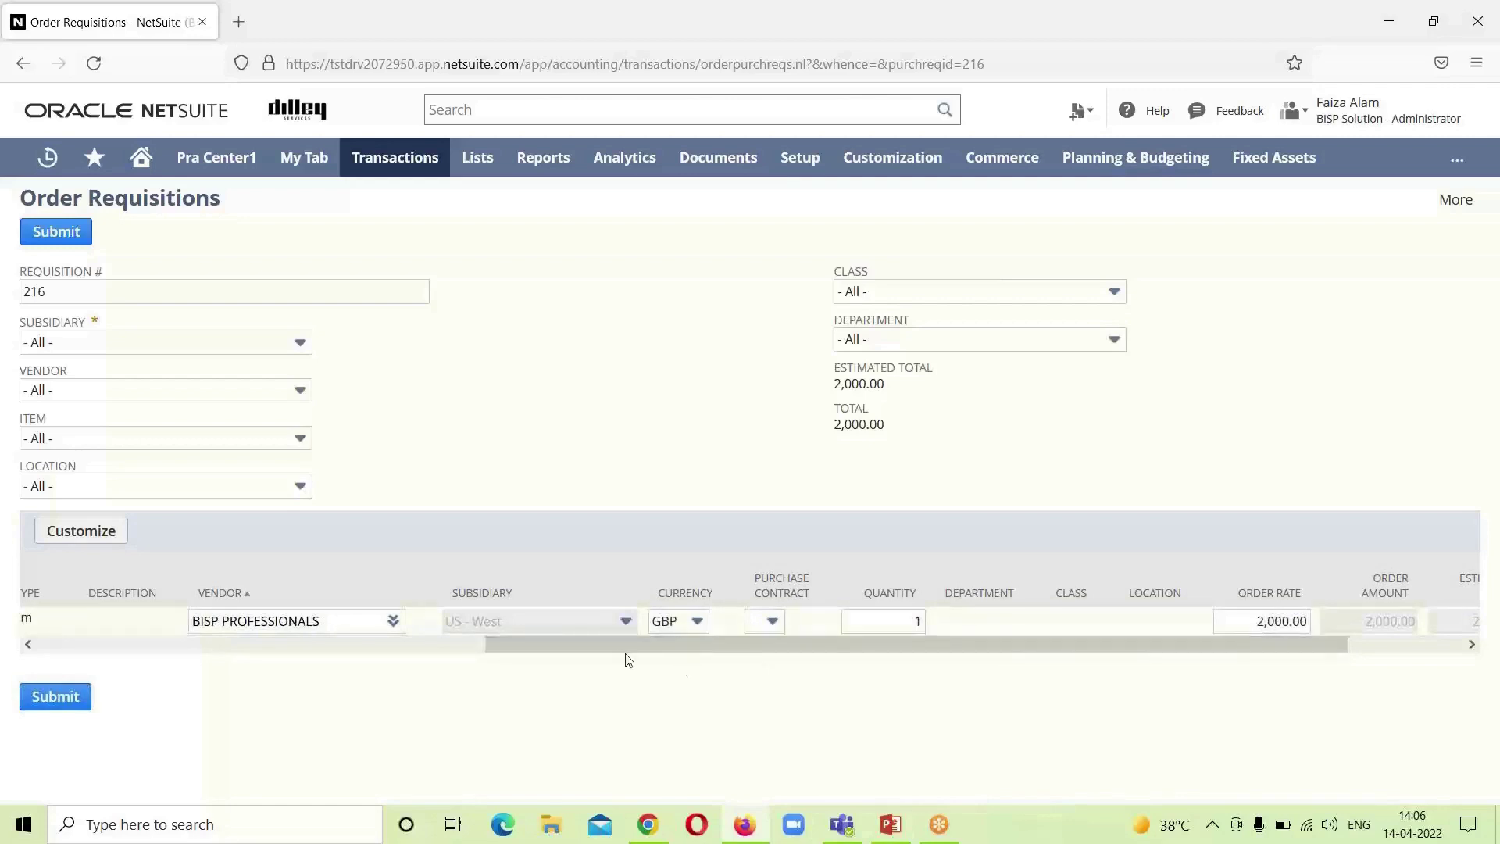
pyautogui.moveTo(612, 650); pyautogui.dragTo(134, 661)
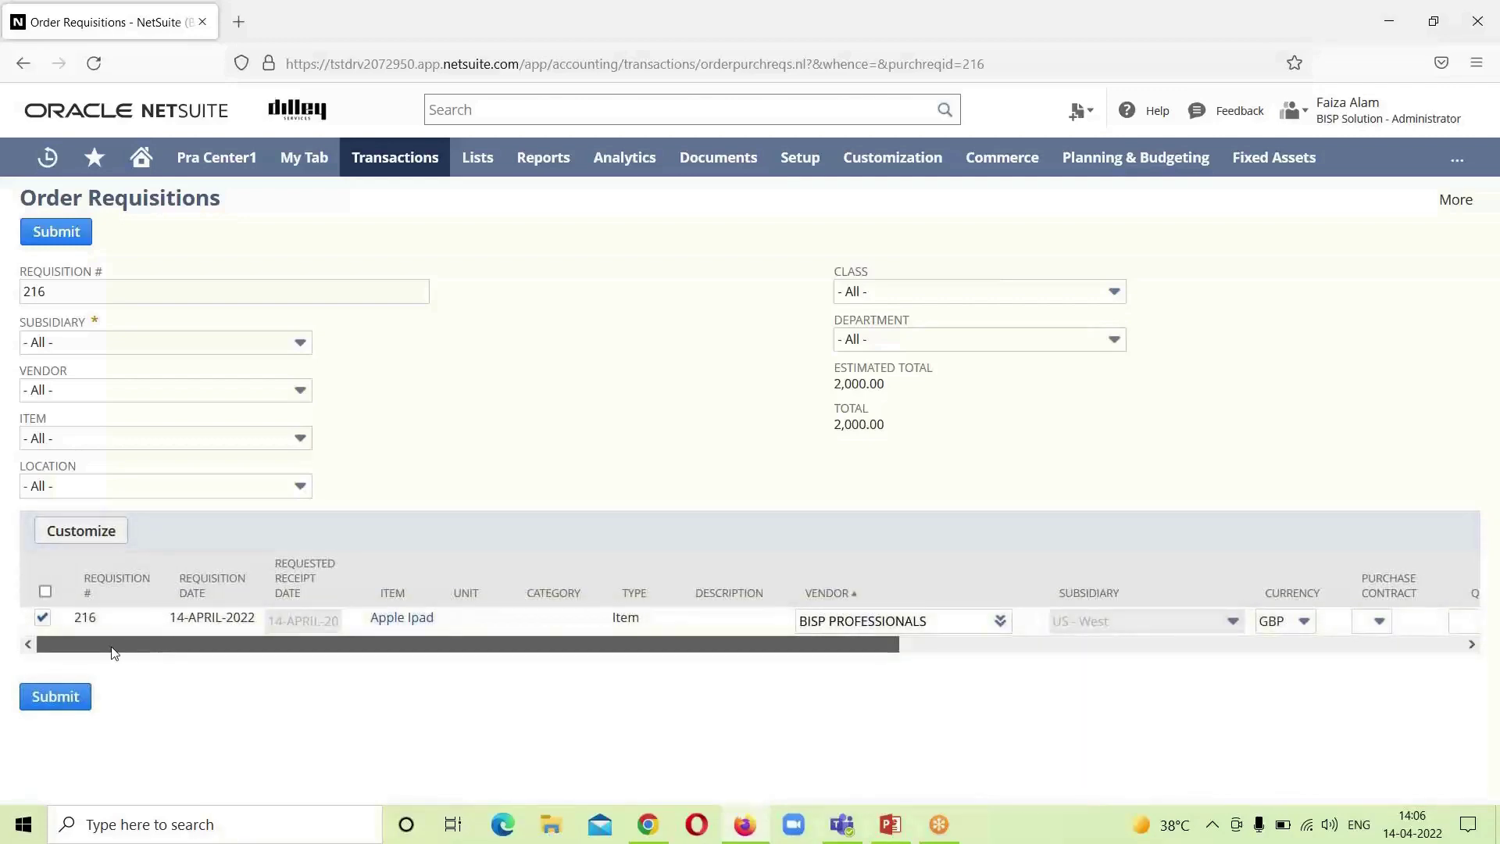
pyautogui.click(55, 699)
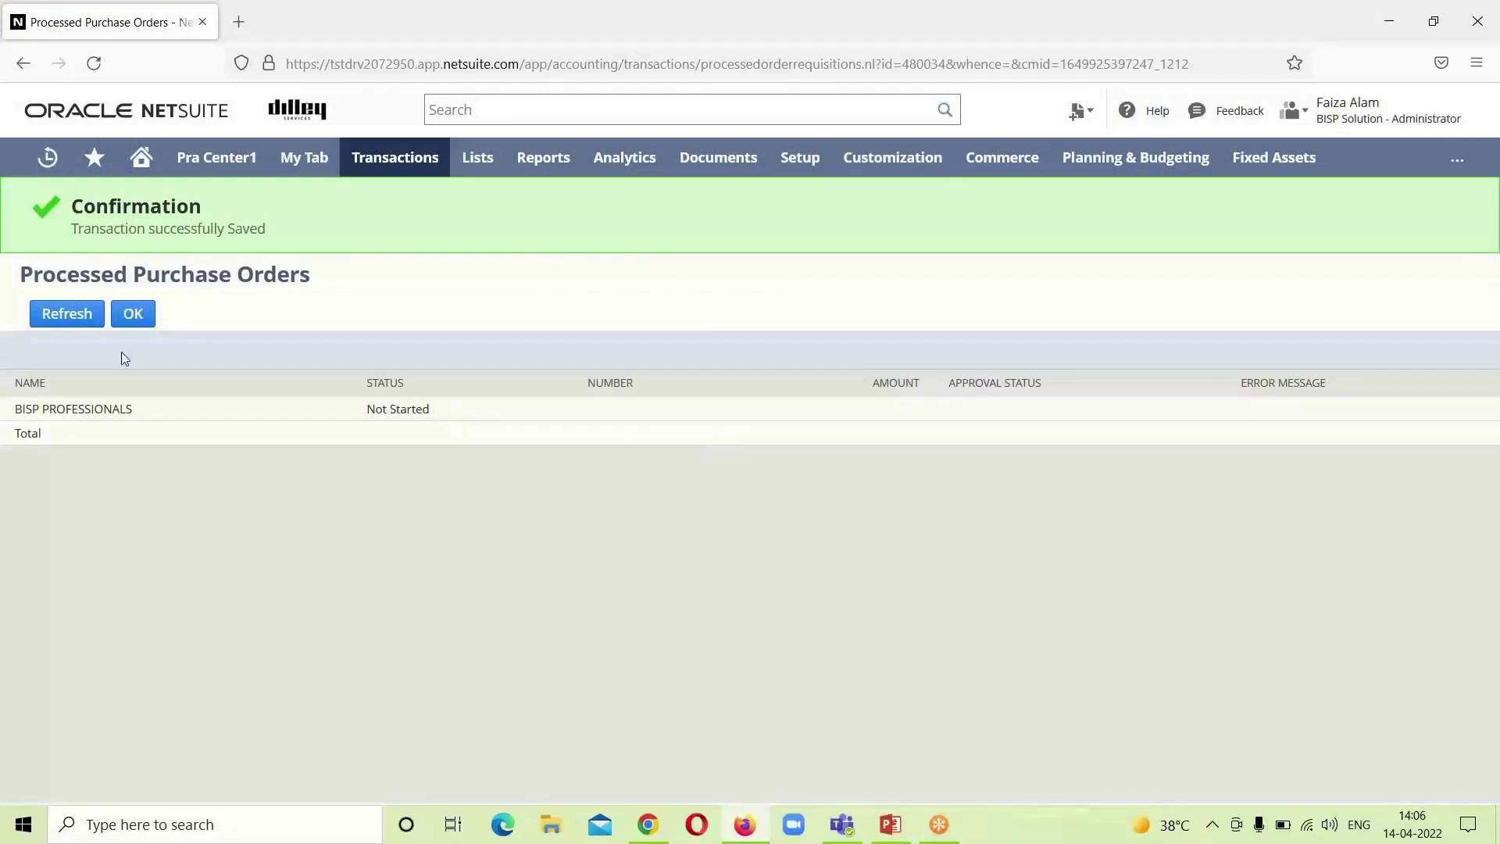
# - Refresh the processing status until it reads Complete, then open purchase order 243
pyautogui.click(66, 311)
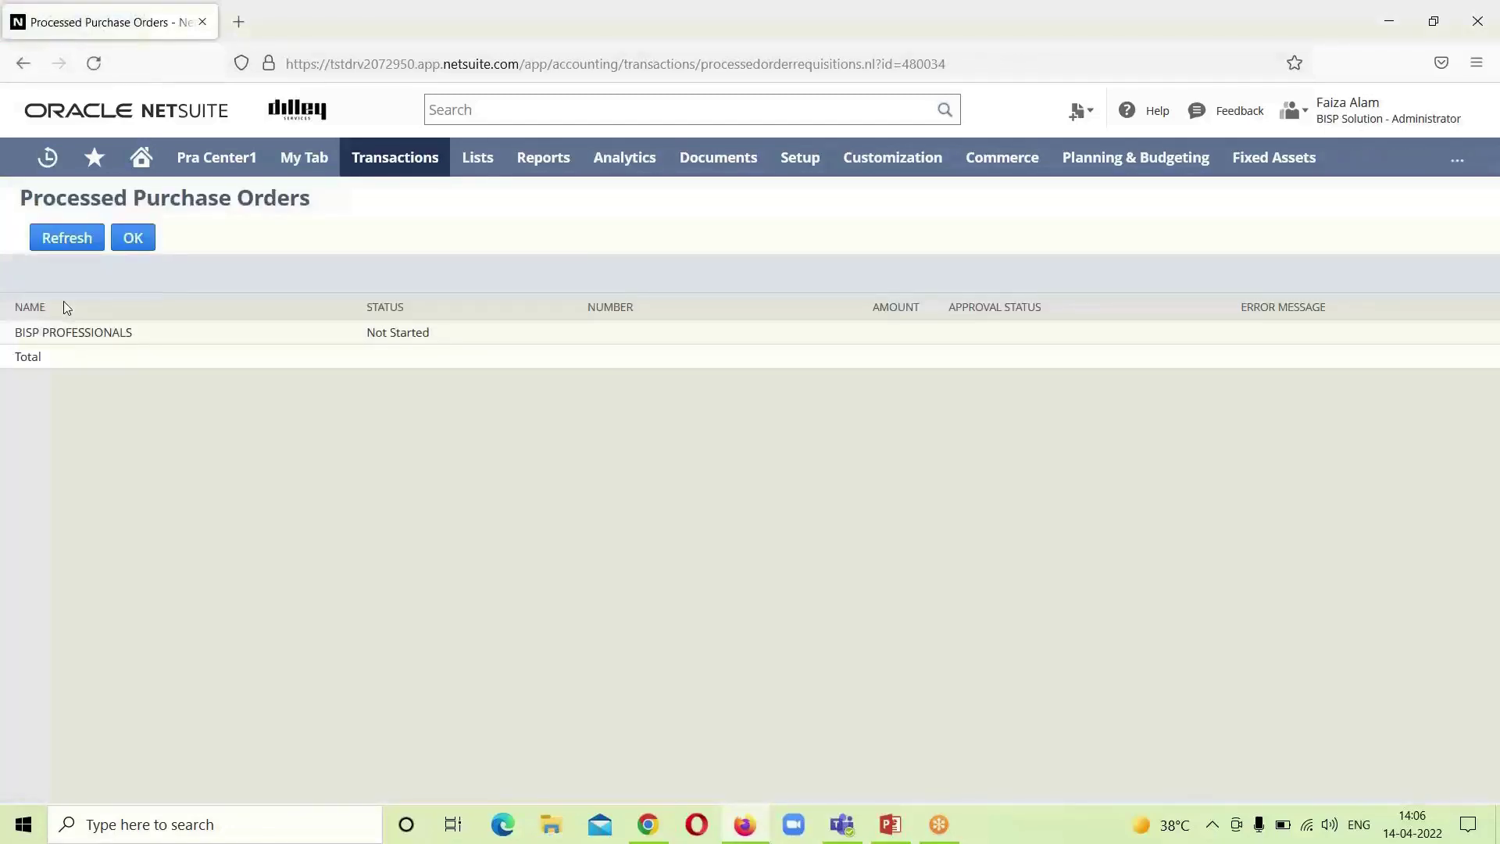
pyautogui.click(66, 239)
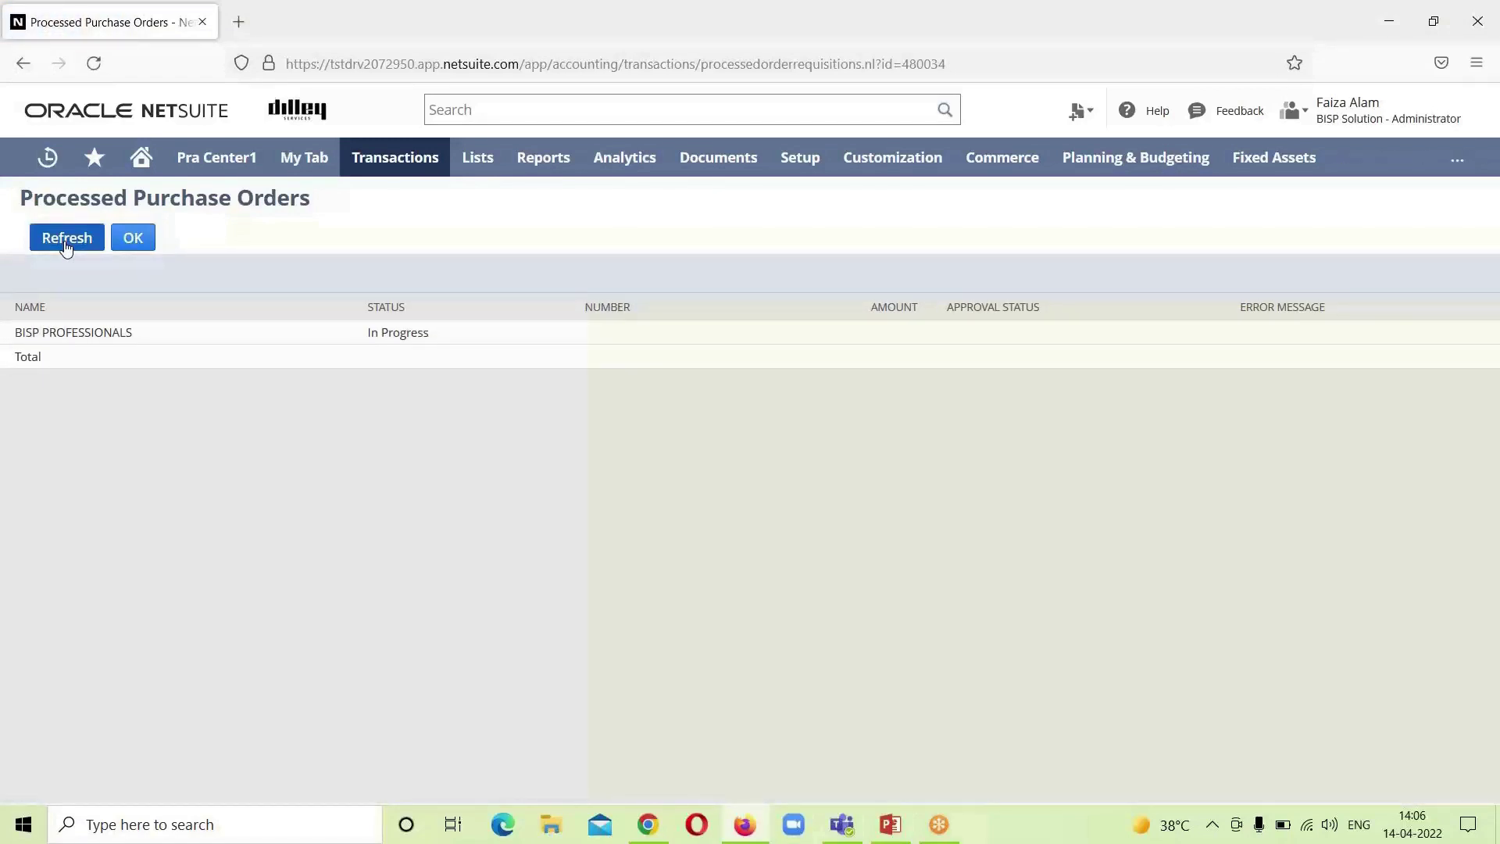
pyautogui.click(66, 244)
pyautogui.click(65, 243)
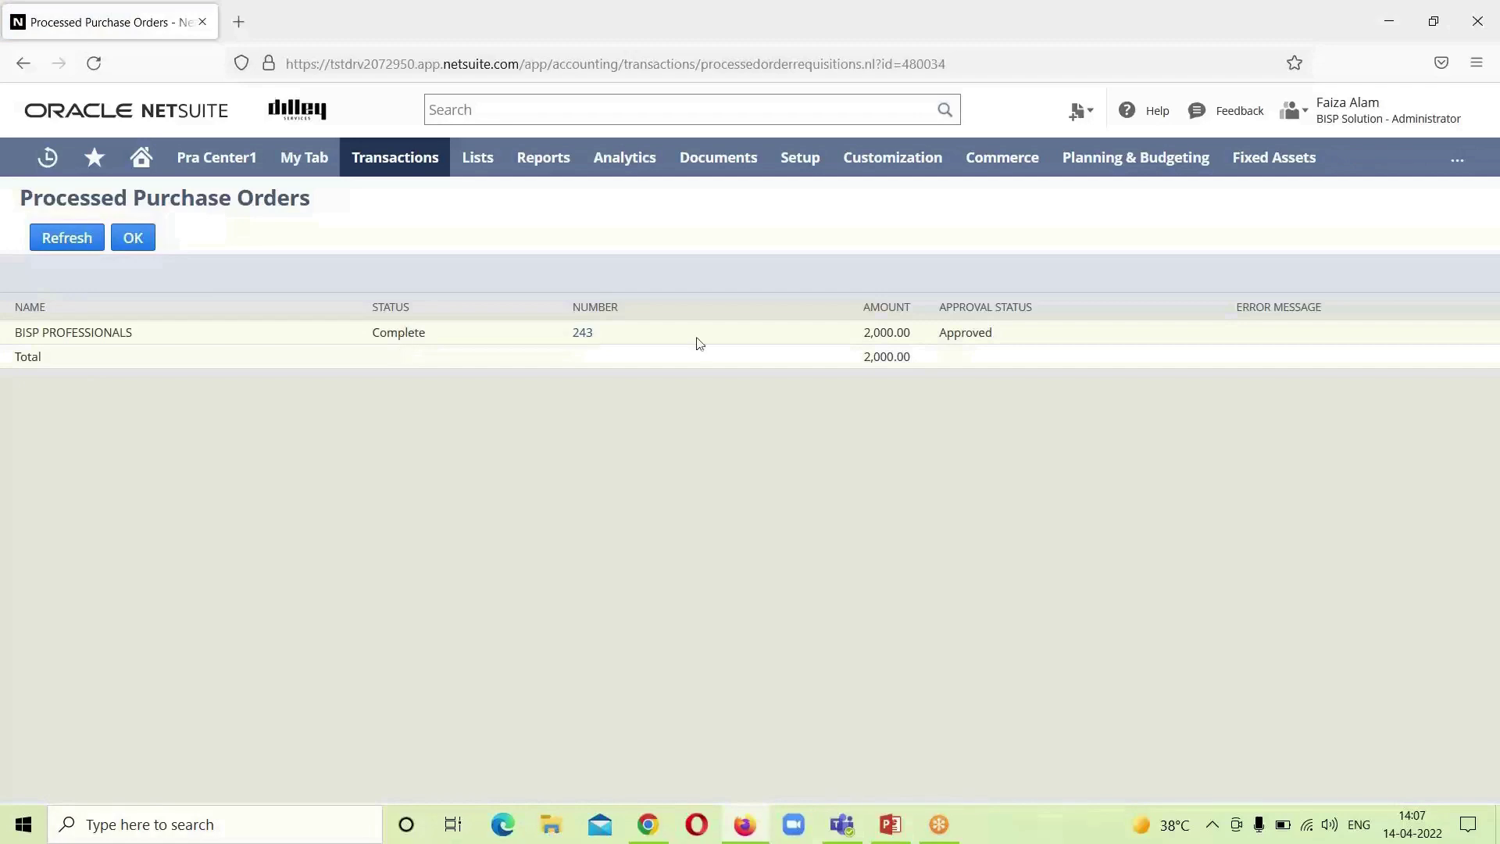
pyautogui.click(585, 344)
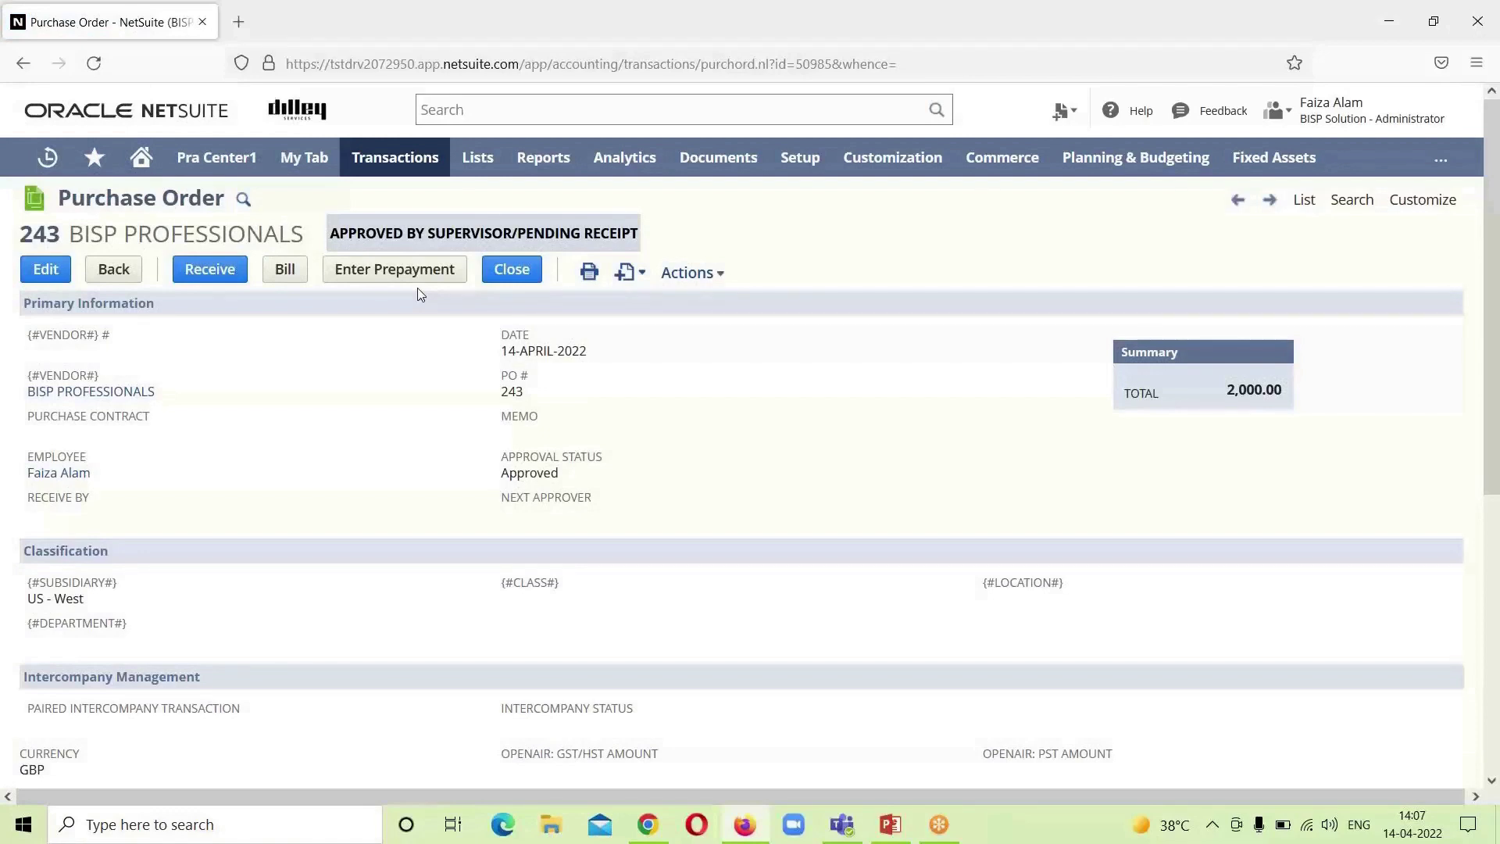
# - Receive purchase order 243 for BISP PROFESSIONALS into a new item receipt
pyautogui.click(204, 280)
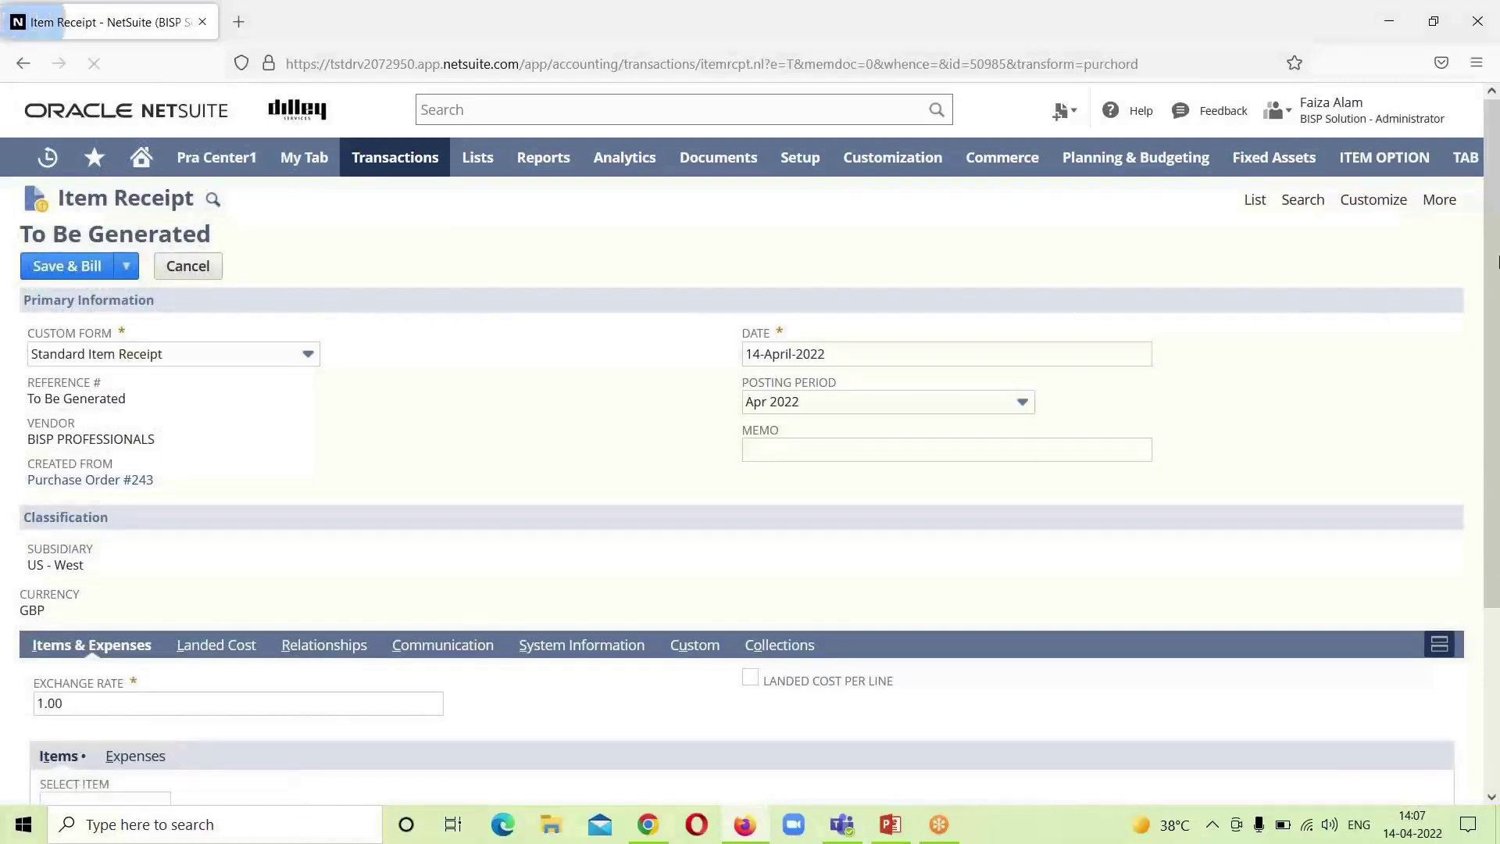
# - Receive the Apple Ipad into 01 US - Riverside, CA and save with Save & Bill
pyautogui.moveTo(1495, 239); pyautogui.dragTo(1498, 442)
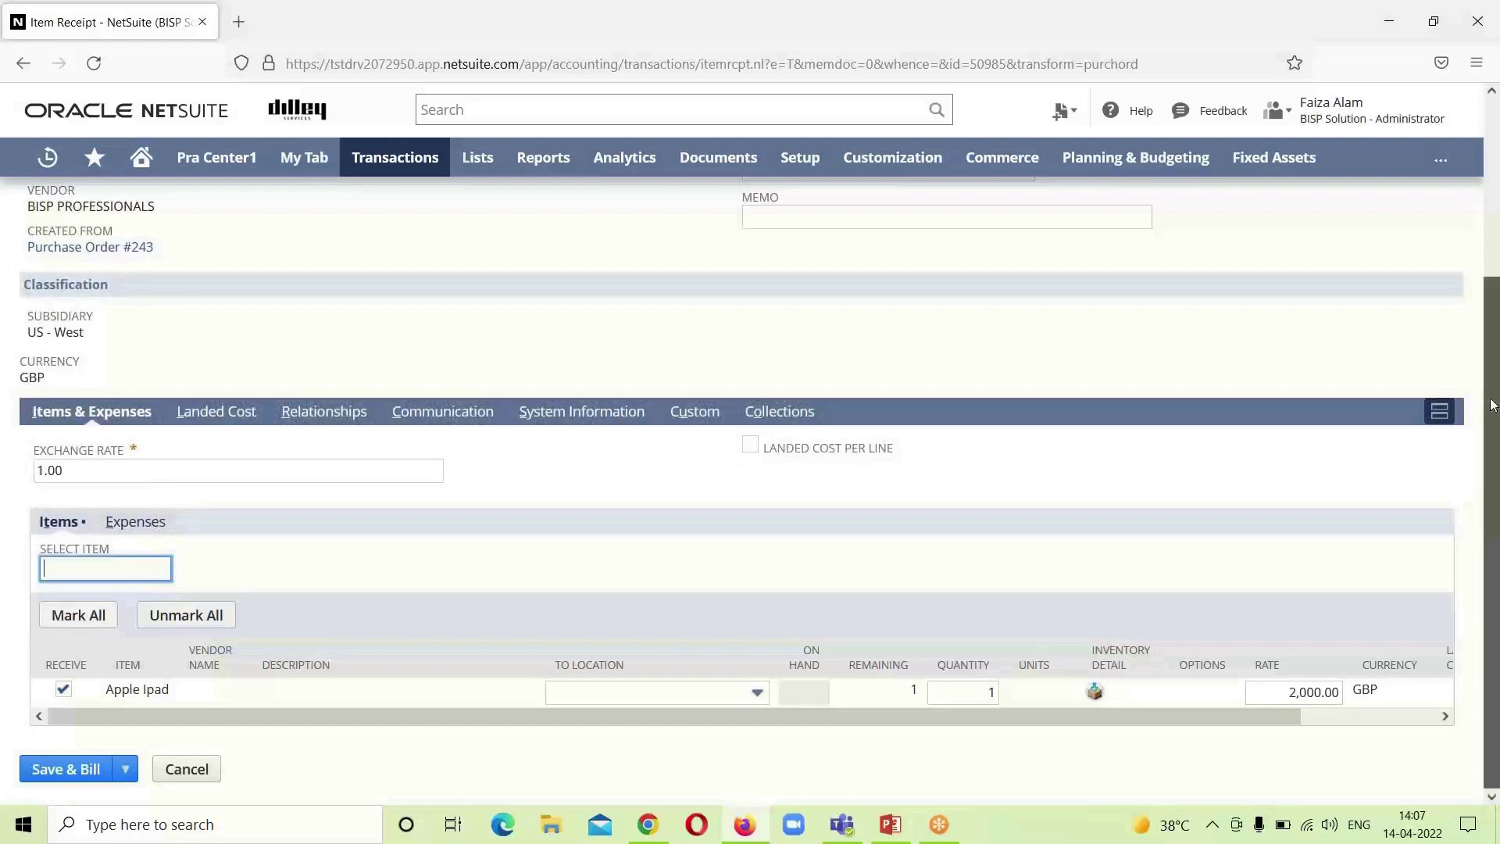
pyautogui.scroll(3, 1493, 405)
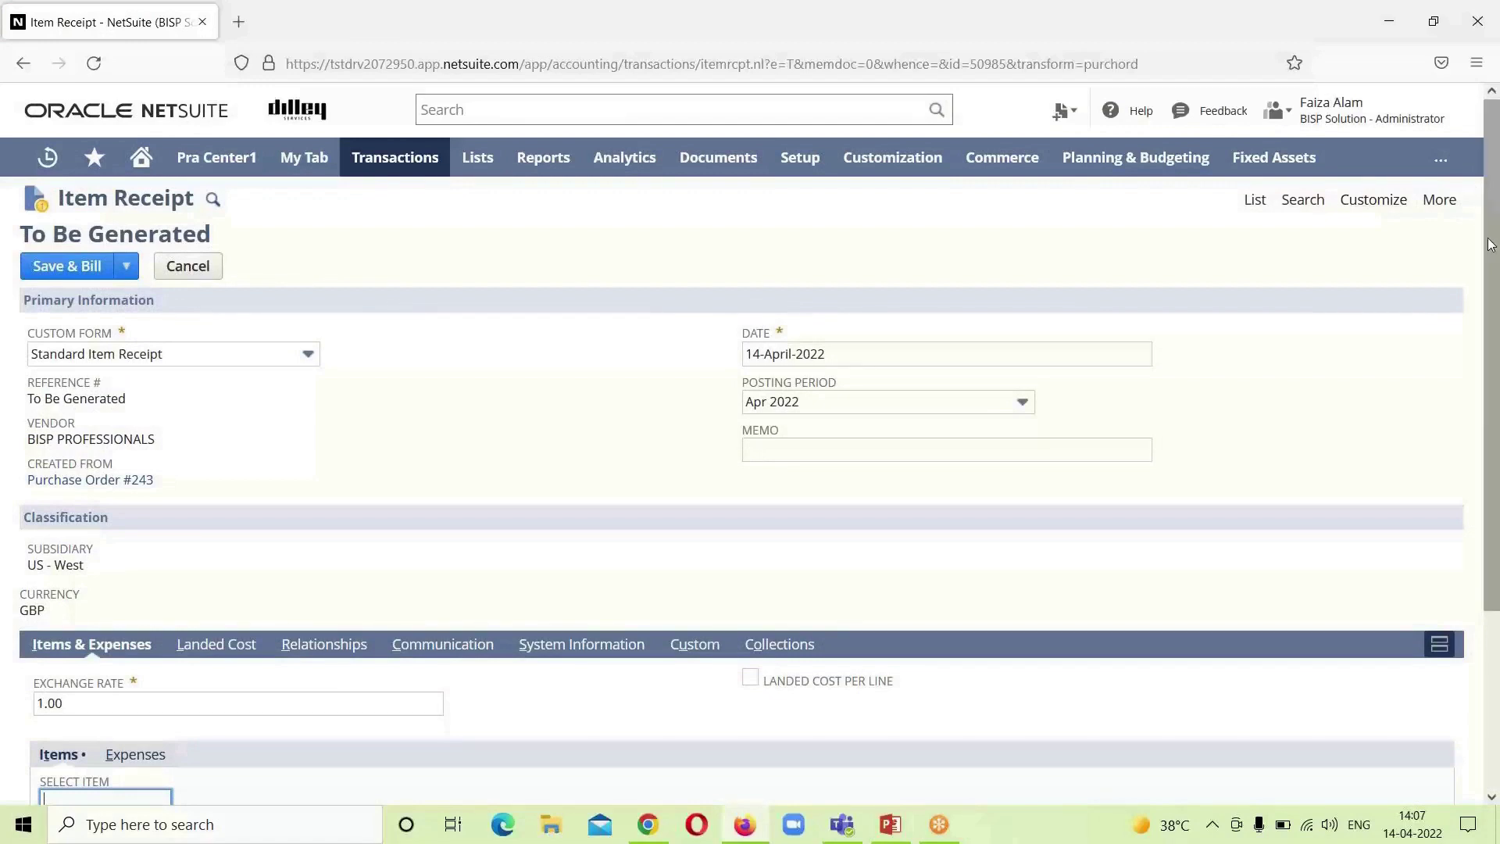
pyautogui.moveTo(1490, 245); pyautogui.dragTo(1497, 482)
pyautogui.moveTo(961, 706); pyautogui.dragTo(750, 695)
pyautogui.click(753, 694)
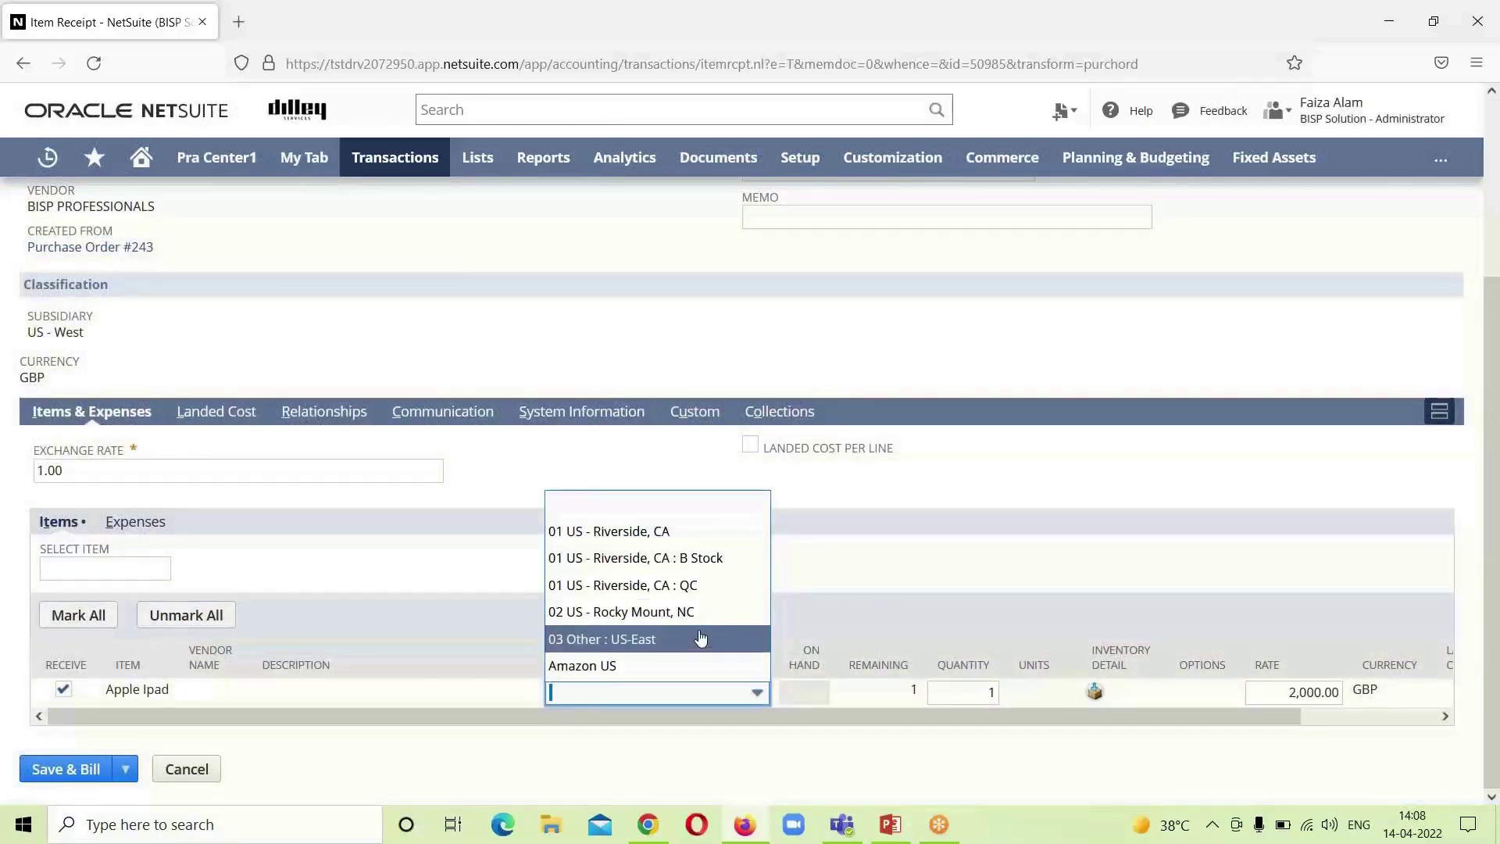
pyautogui.click(712, 544)
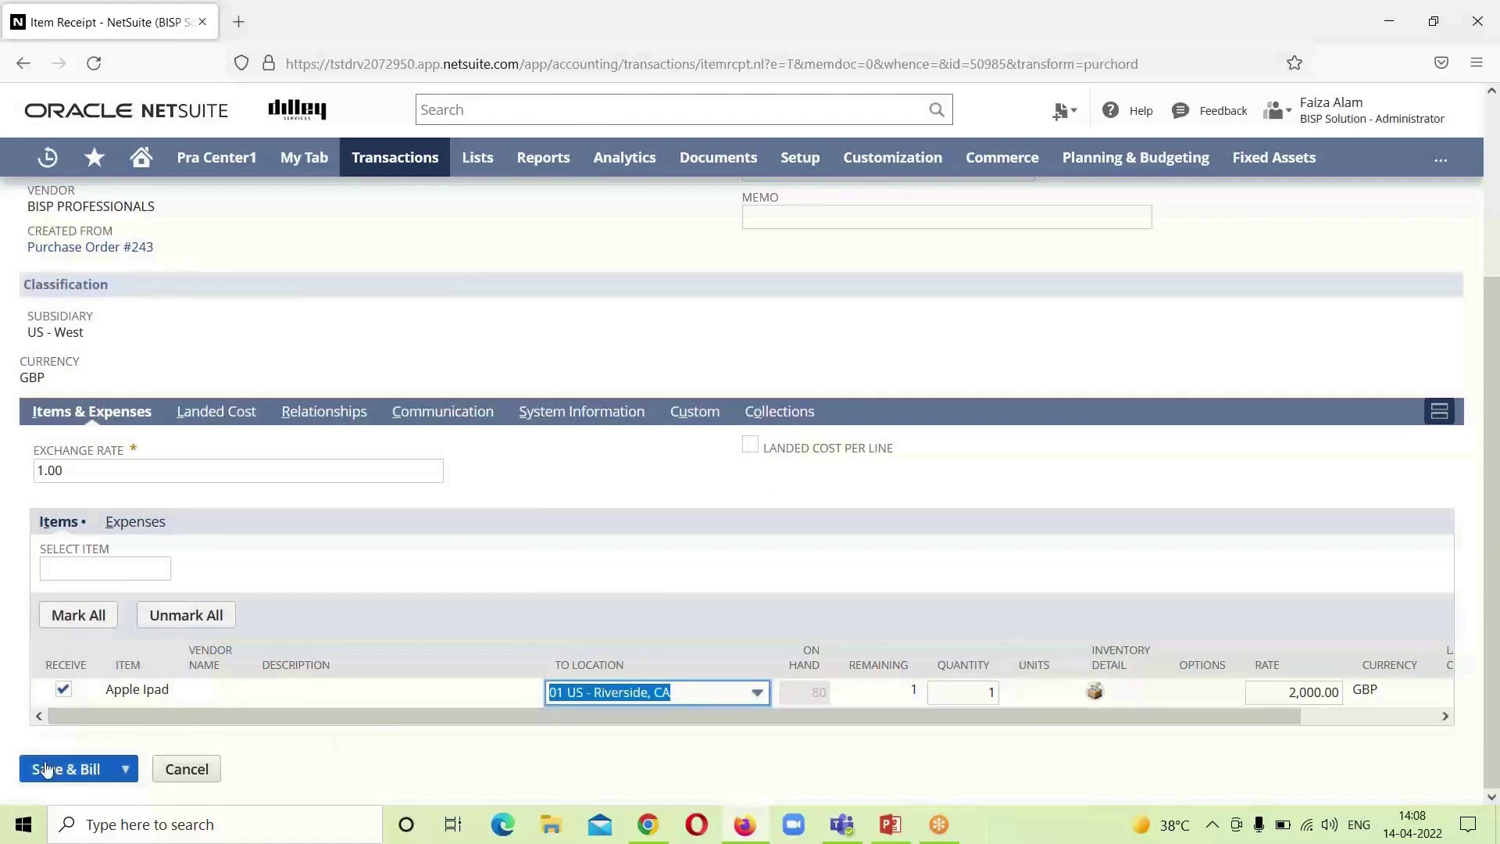
pyautogui.click(70, 769)
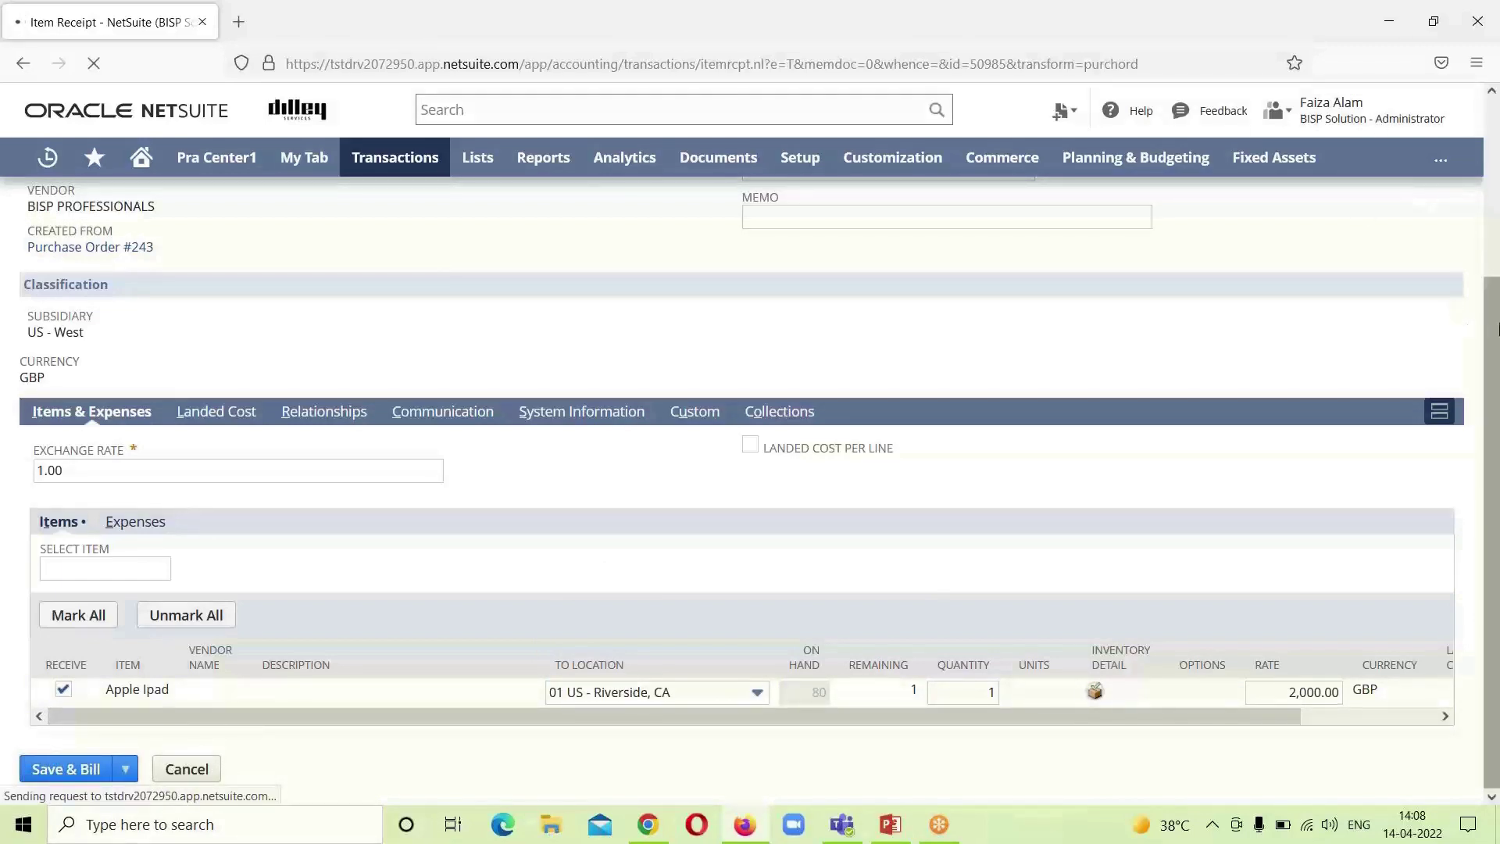
pyautogui.moveTo(1485, 327); pyautogui.dragTo(1435, 78)
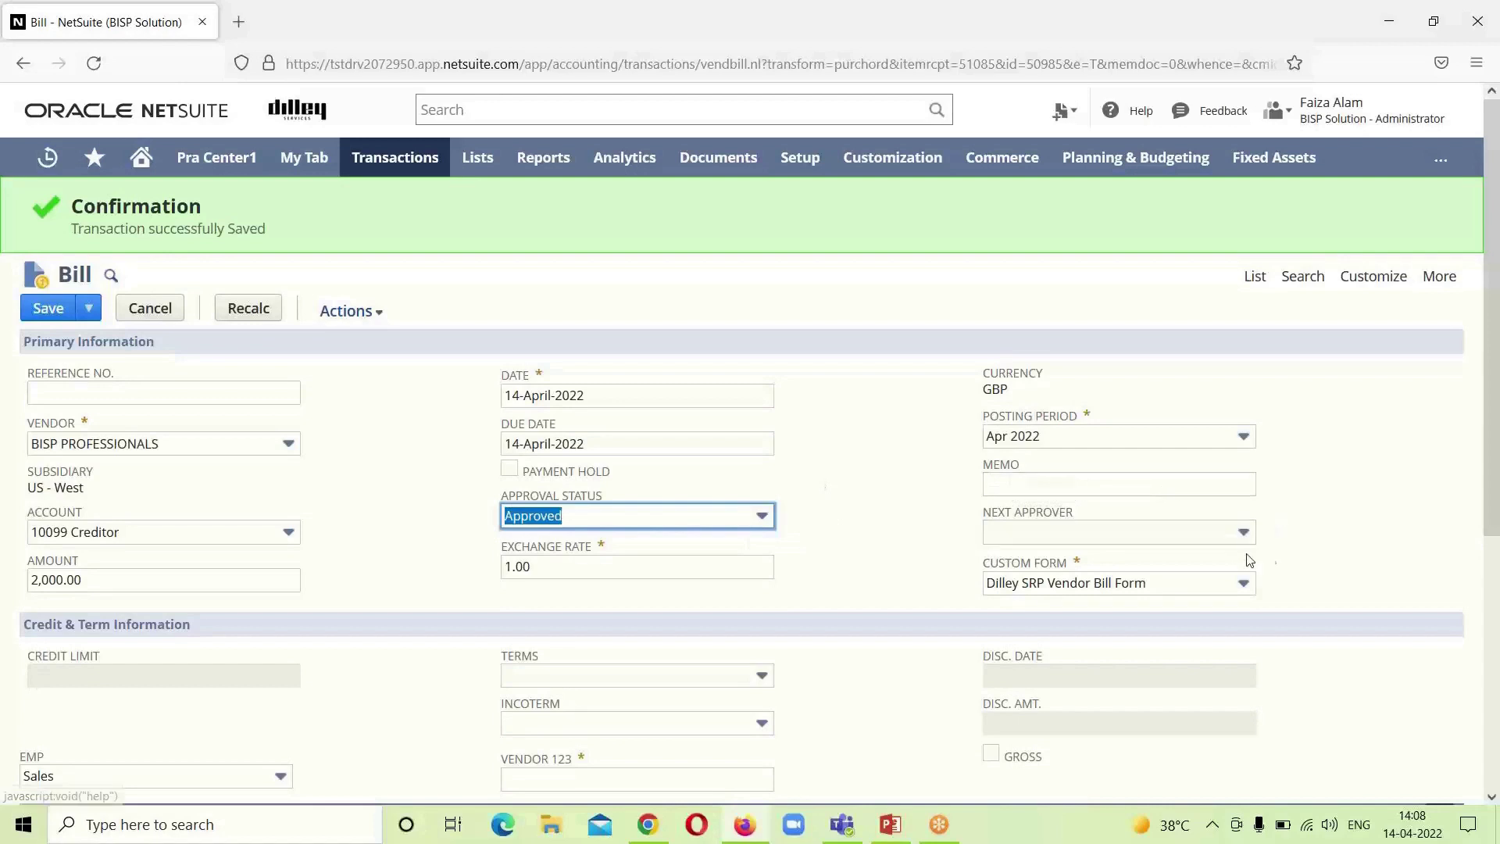
# - Save the 2,000.00 BISP PROFESSIONALS bill on the Standard Vendor Bill form with Approval Status Approved
pyautogui.click(1246, 585)
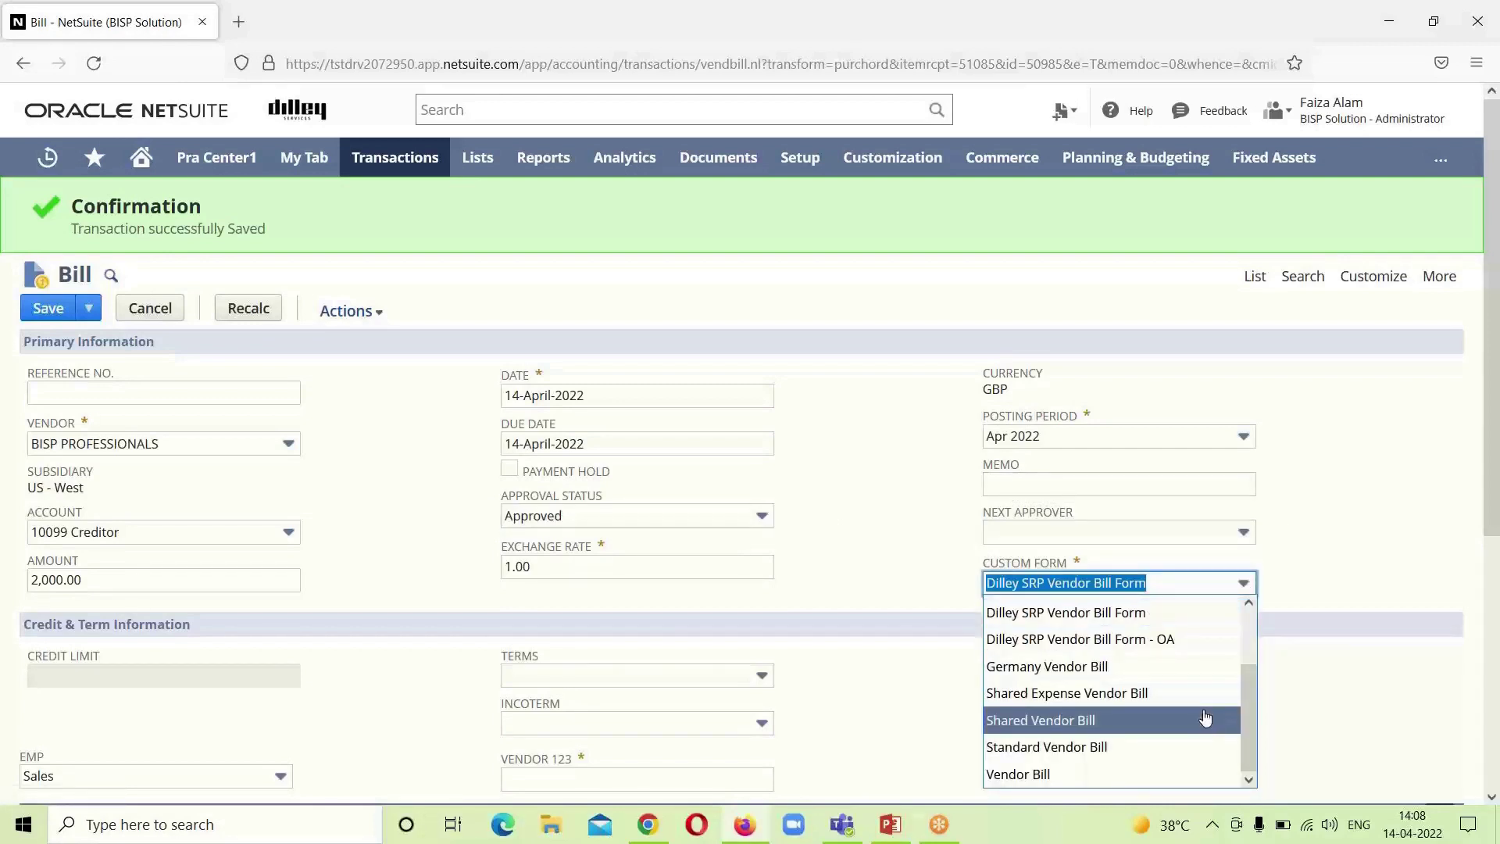
pyautogui.click(1190, 755)
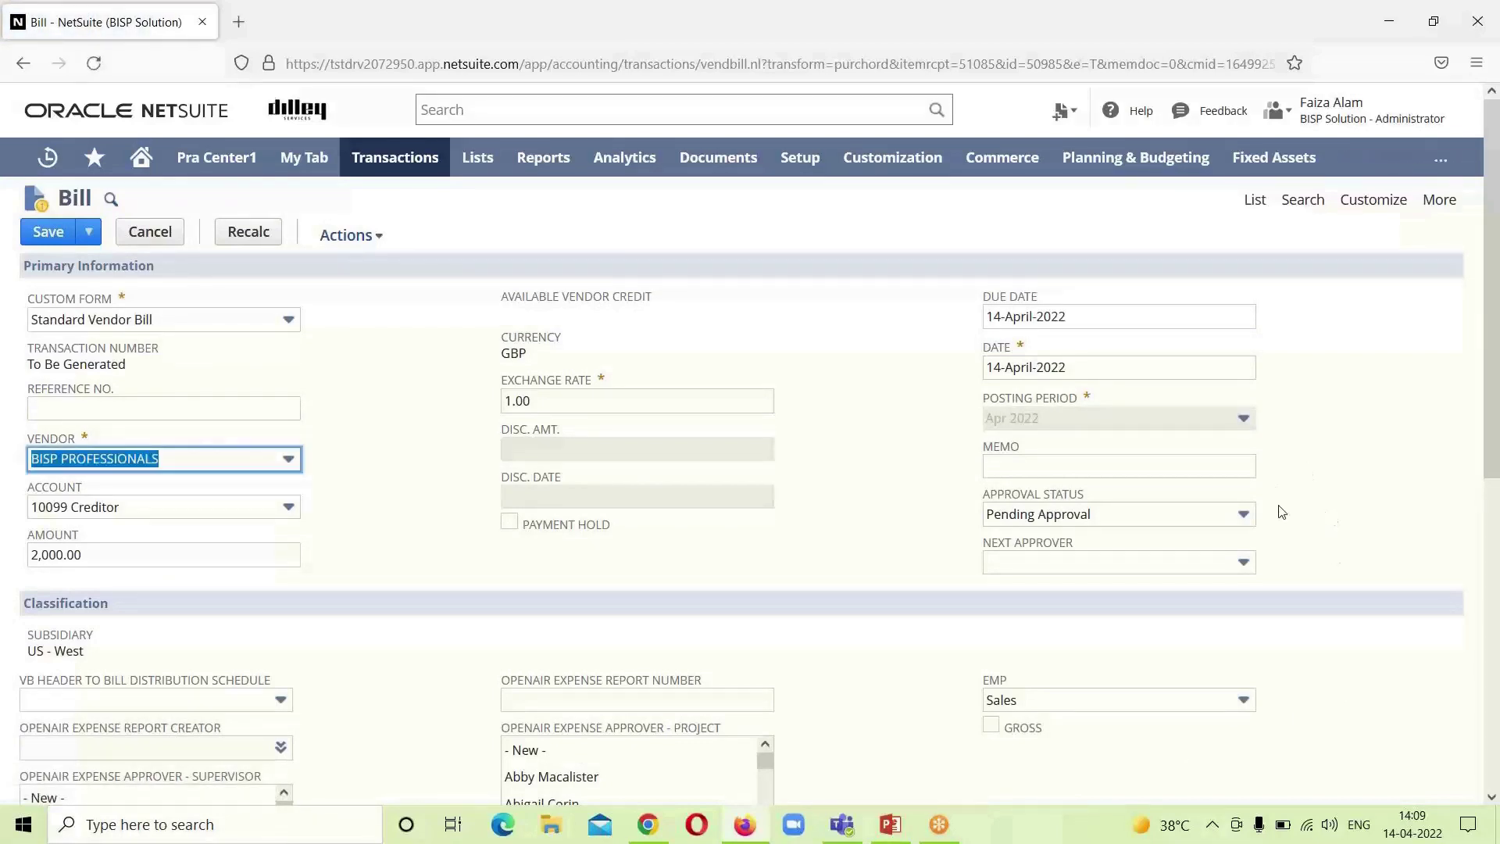
pyautogui.click(1241, 517)
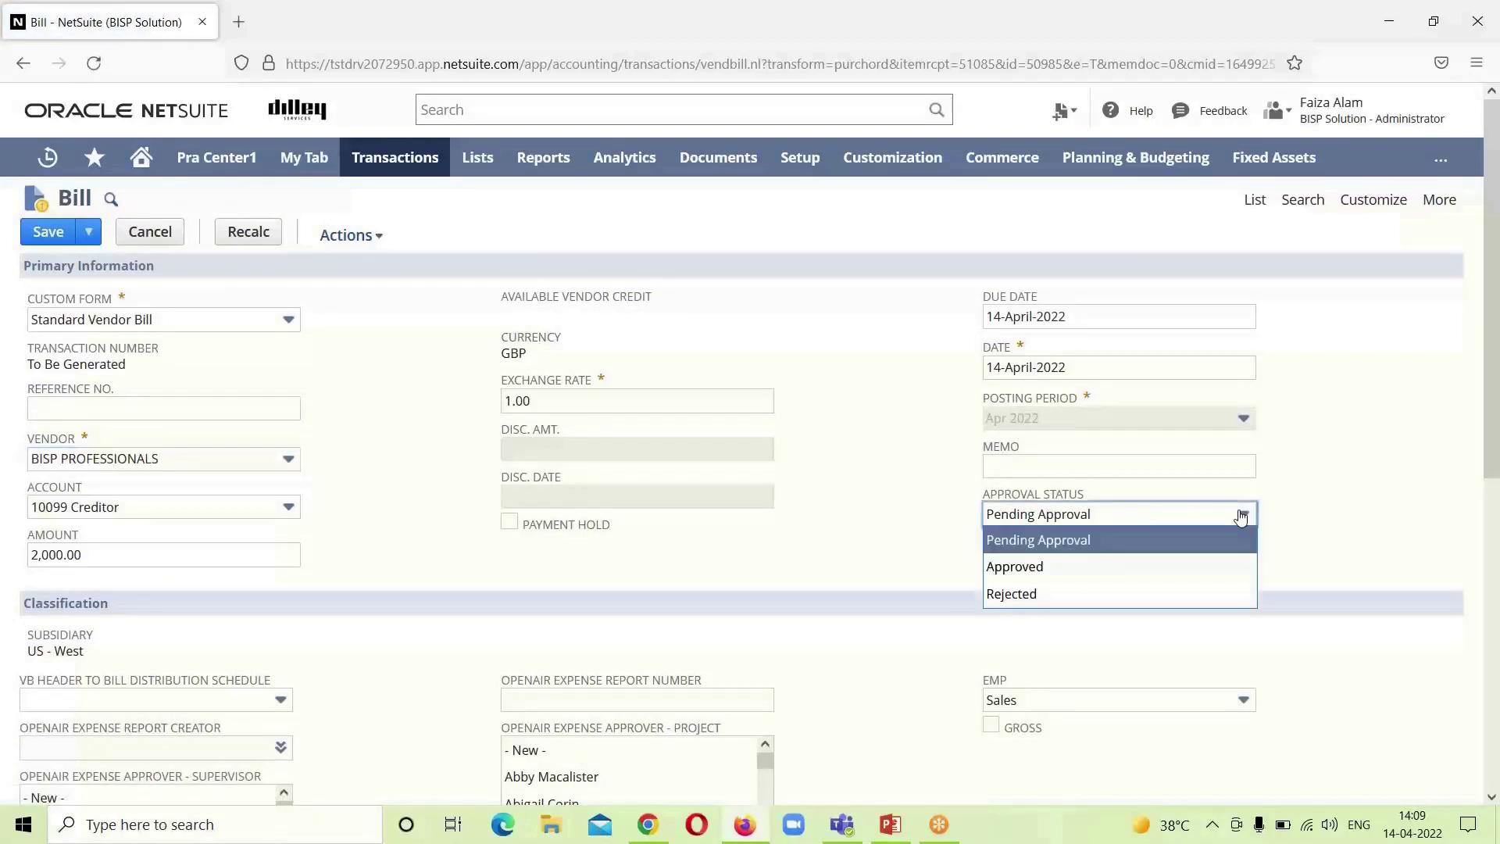
pyautogui.click(1183, 568)
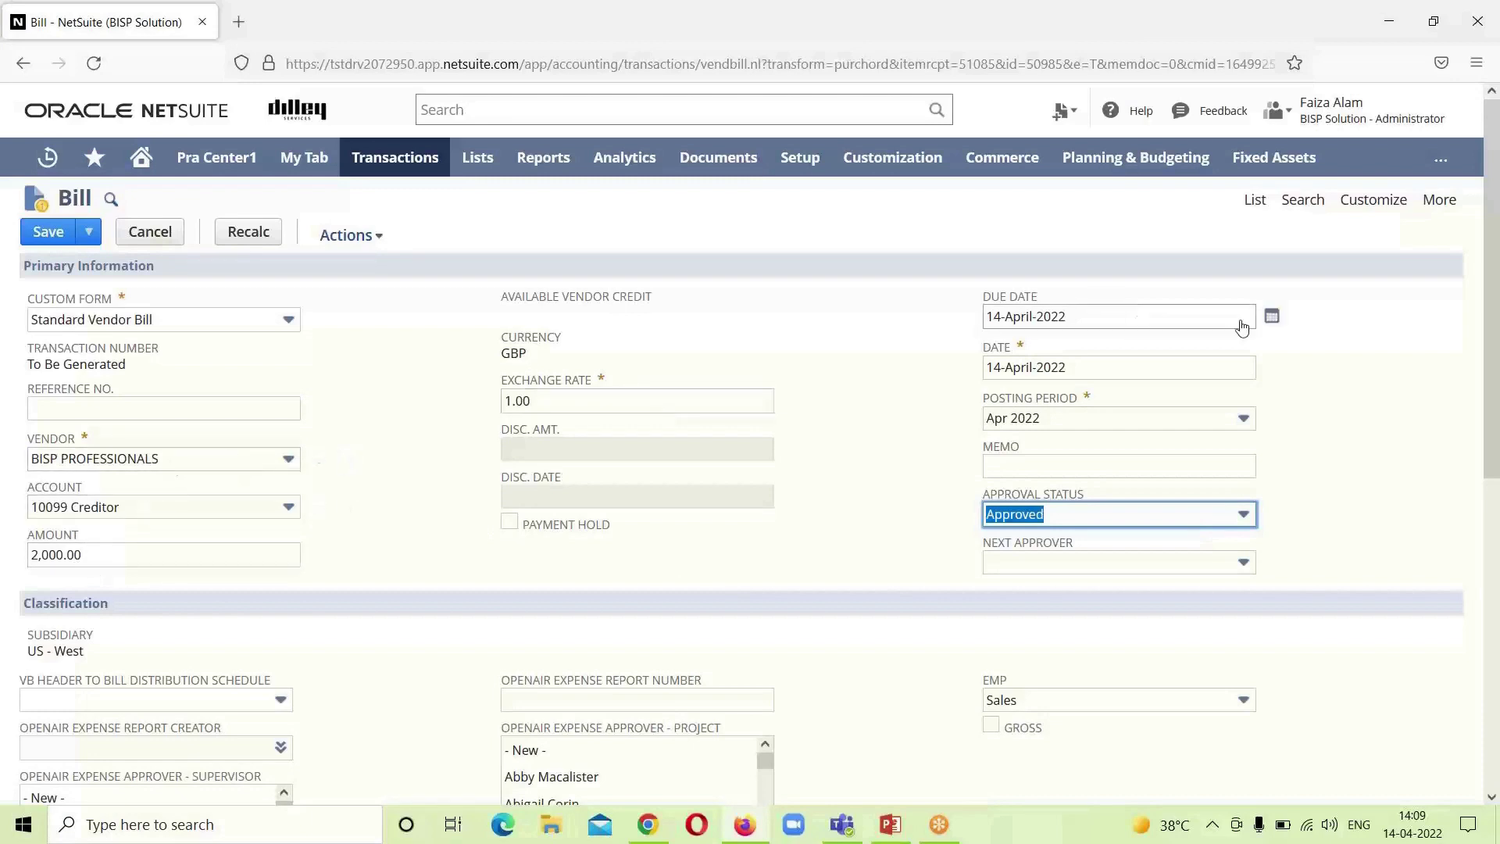
pyautogui.moveTo(1492, 275); pyautogui.dragTo(1498, 227)
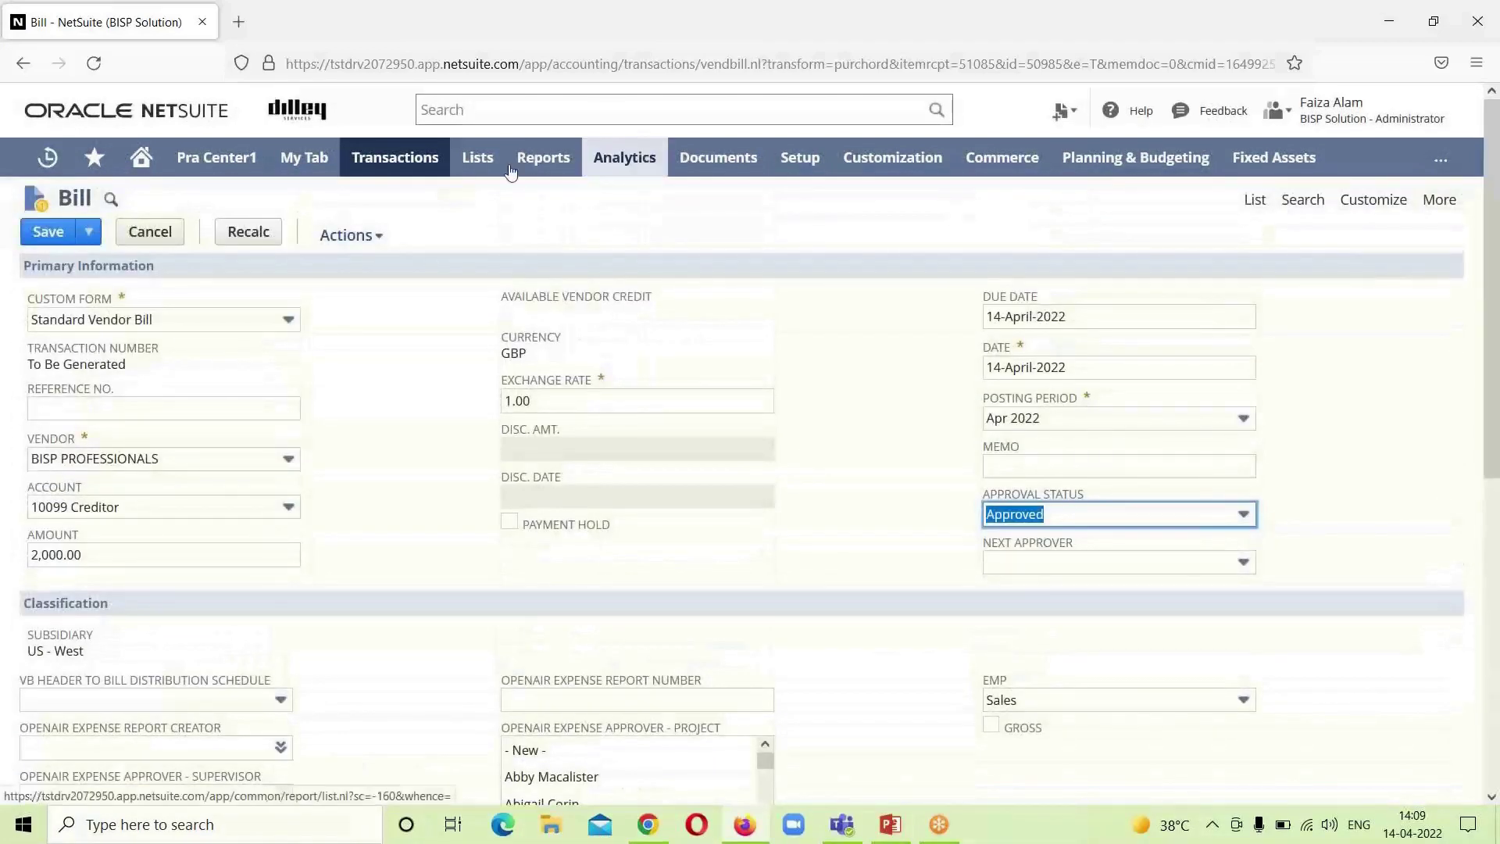
pyautogui.click(73, 243)
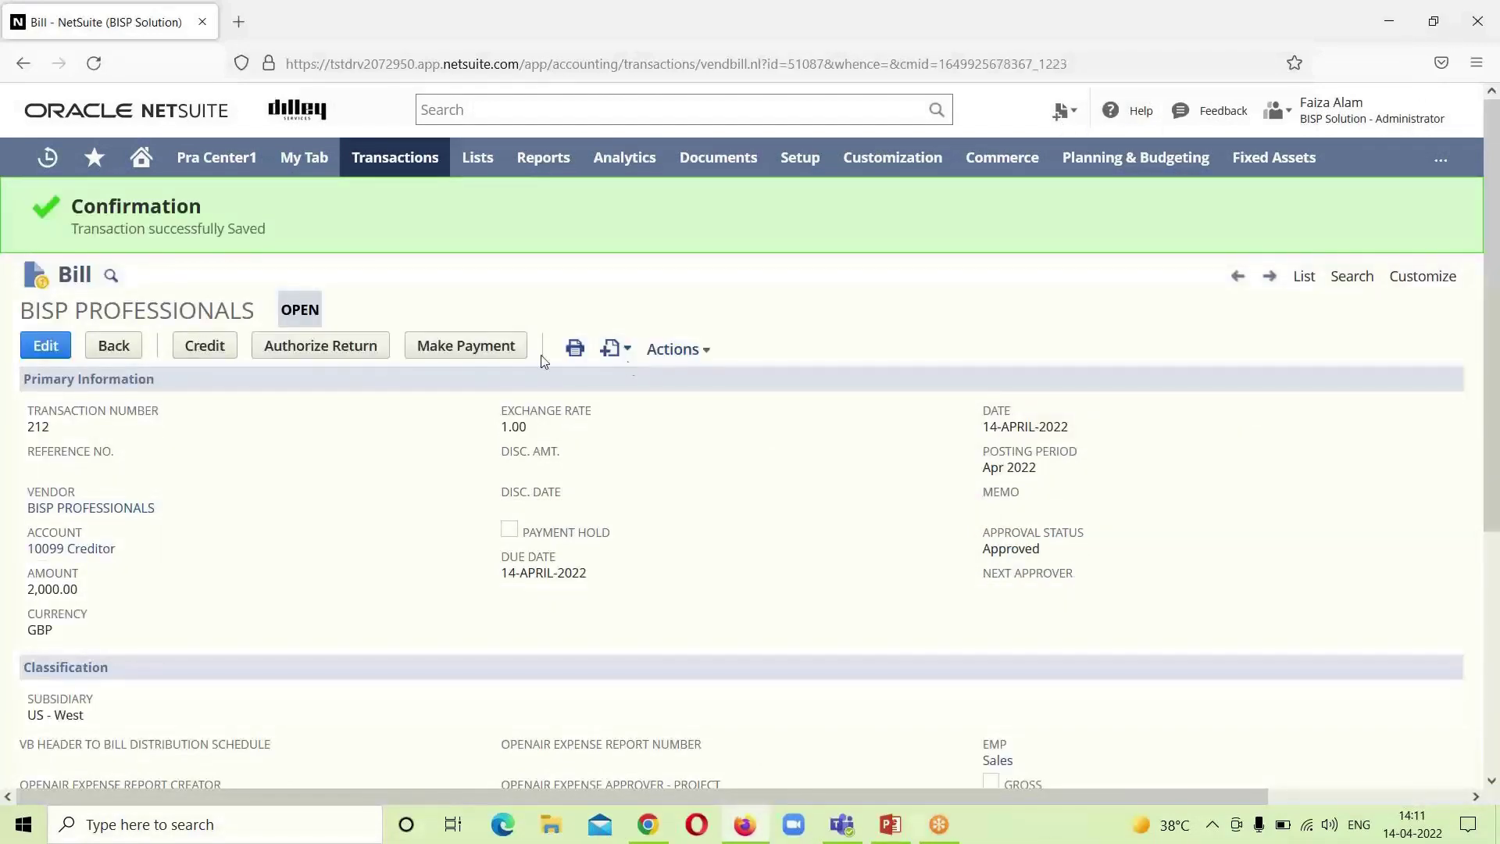
# - From the bill, save a Make Payment bill payment applying the full 2,000.00 to BISP PROFESSIONALS
pyautogui.click(463, 346)
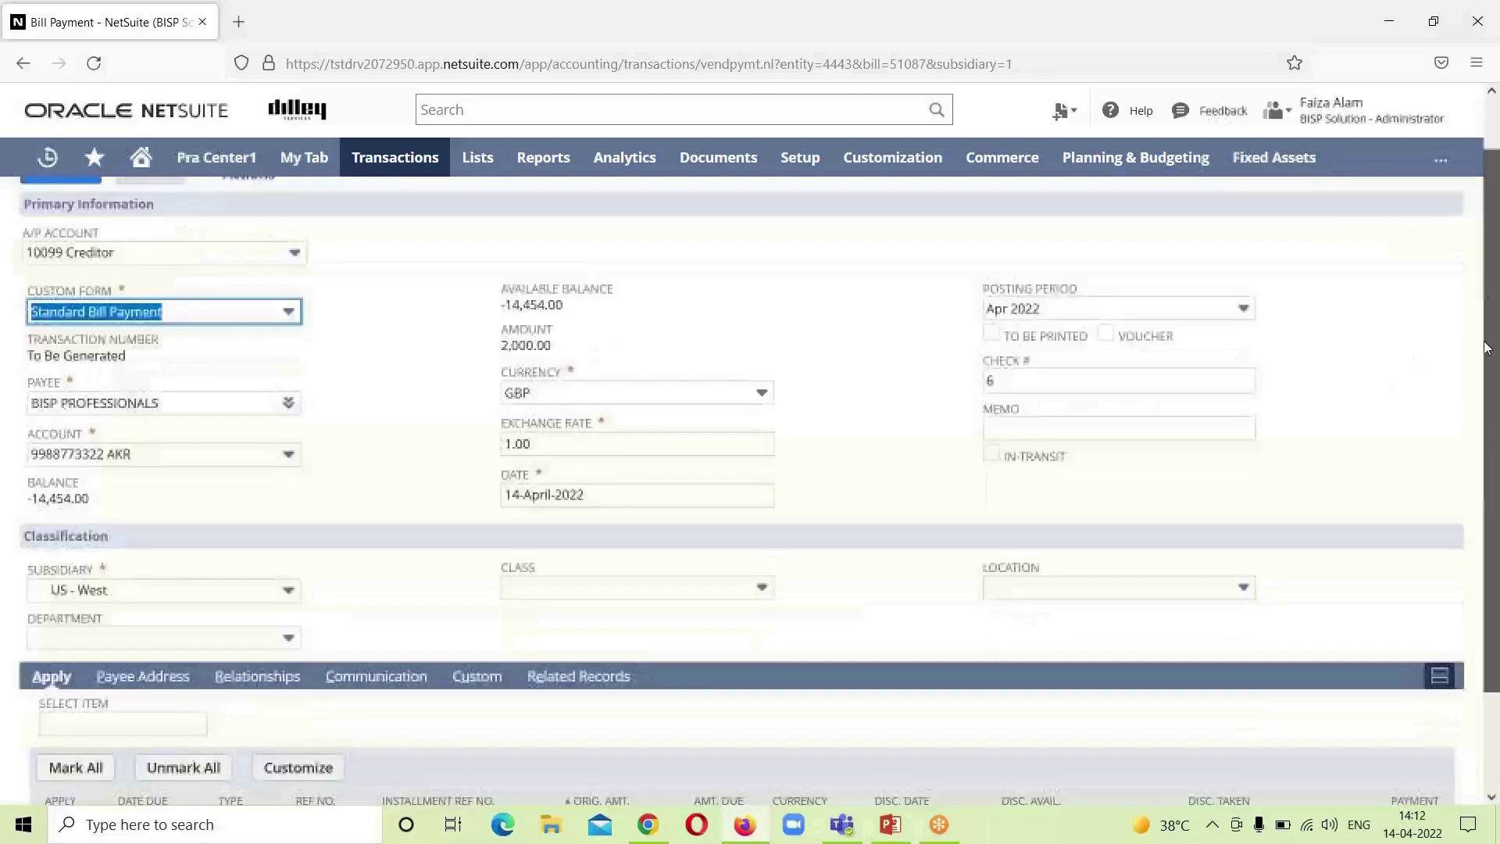
pyautogui.scroll(-2, 831, 663)
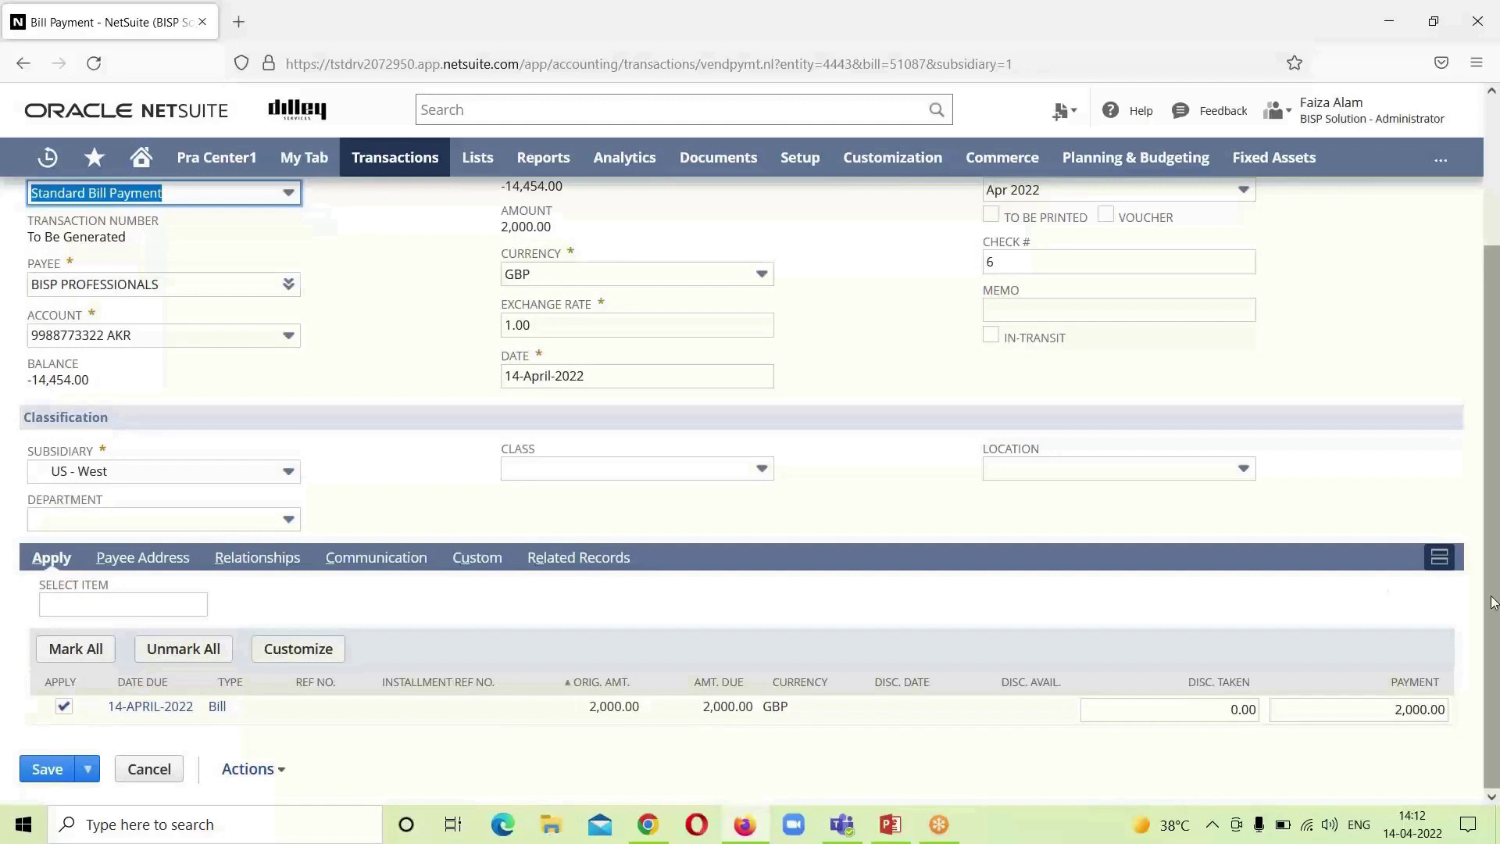
pyautogui.moveTo(1496, 580); pyautogui.dragTo(1497, 371)
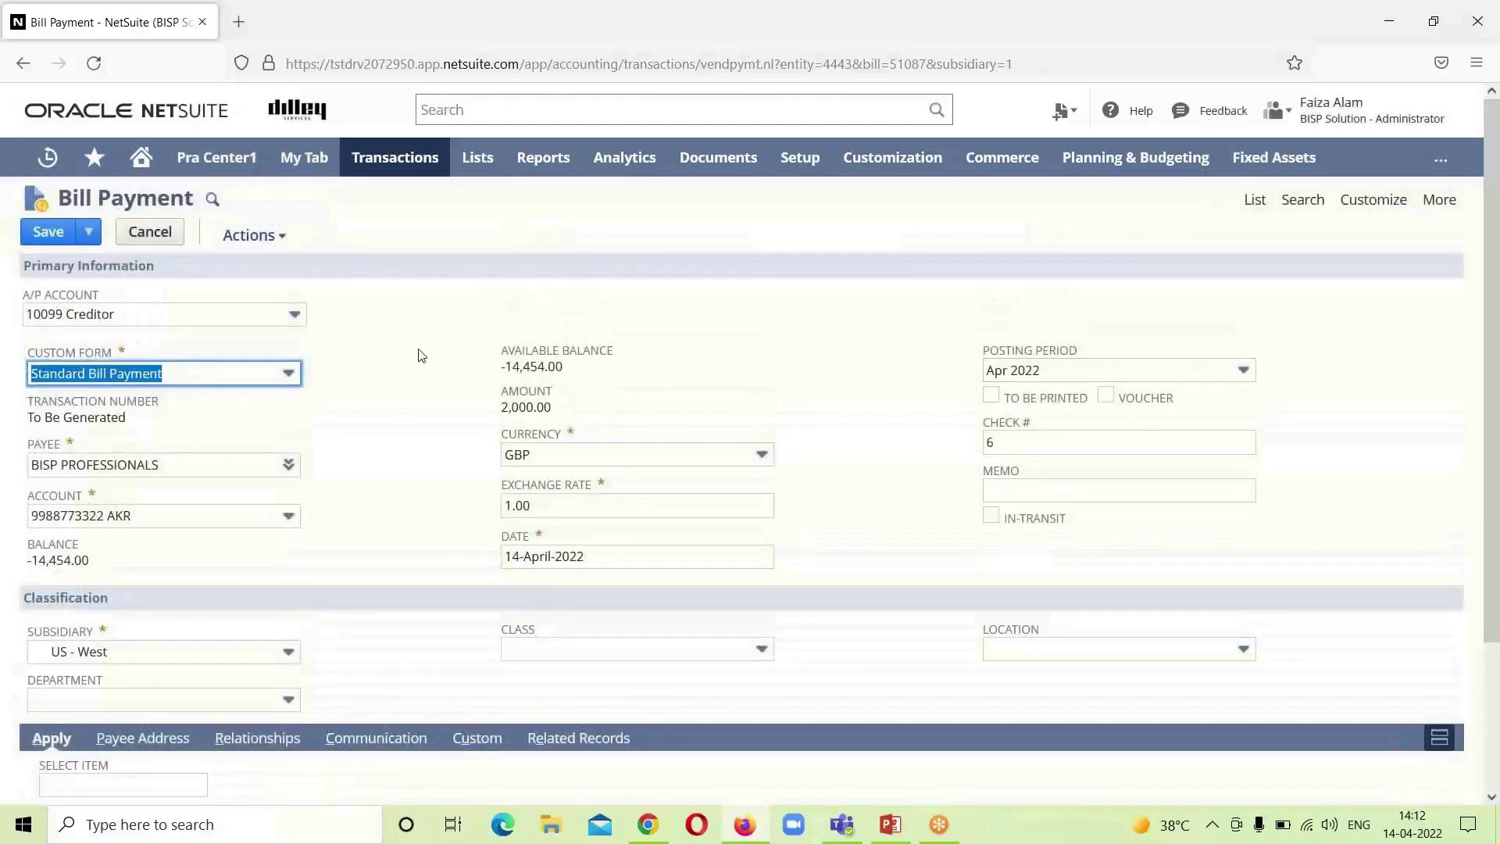
pyautogui.click(50, 231)
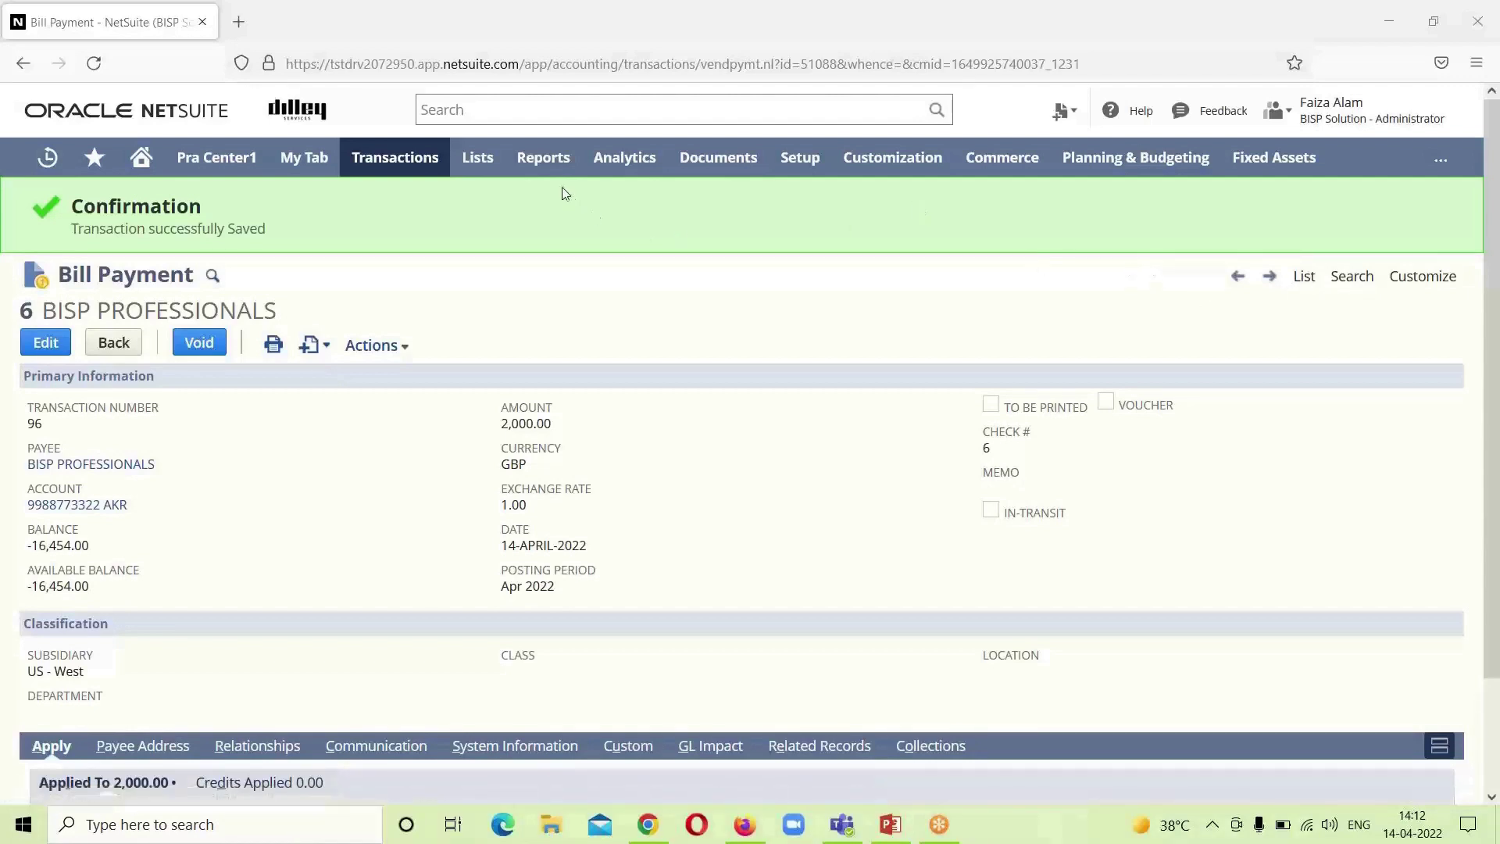
# - Open Reports > Vendors/Payables > A/P Payment History by Payment to view Bill Payment #6
pyautogui.moveTo(551, 170)
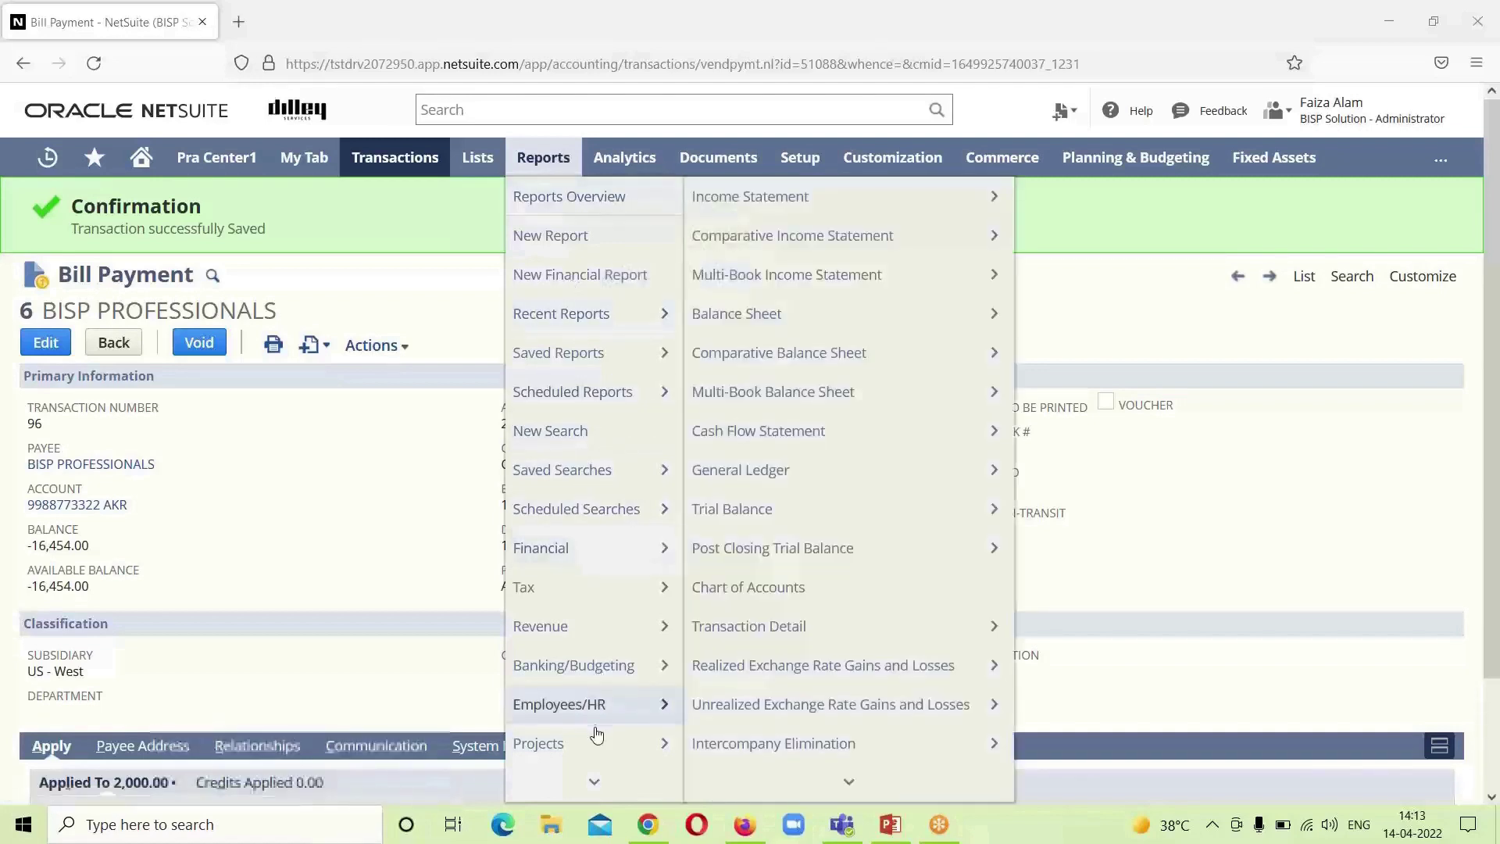
pyautogui.moveTo(603, 626)
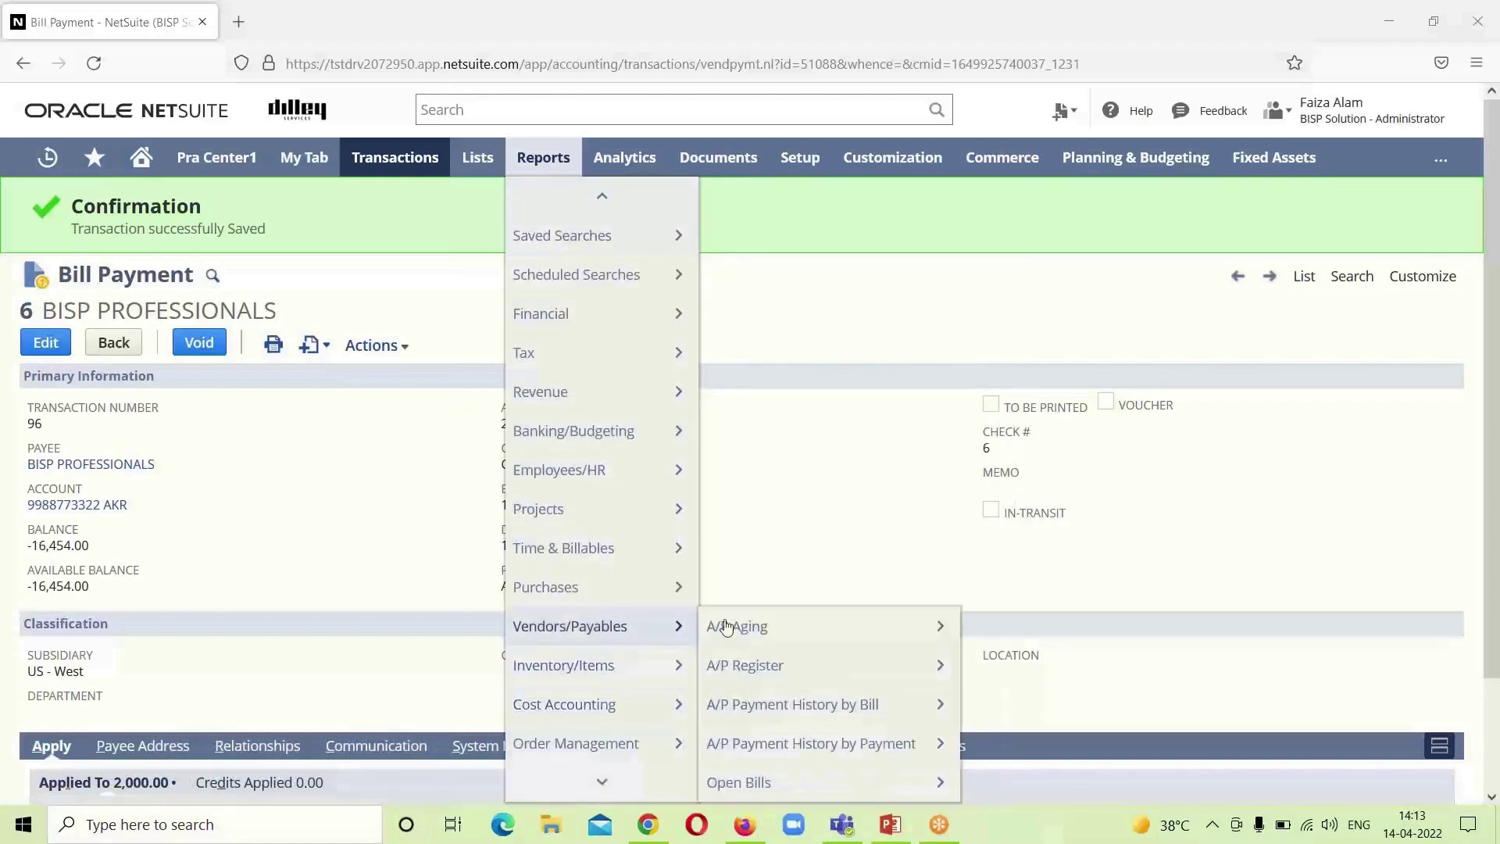
pyautogui.moveTo(790, 704)
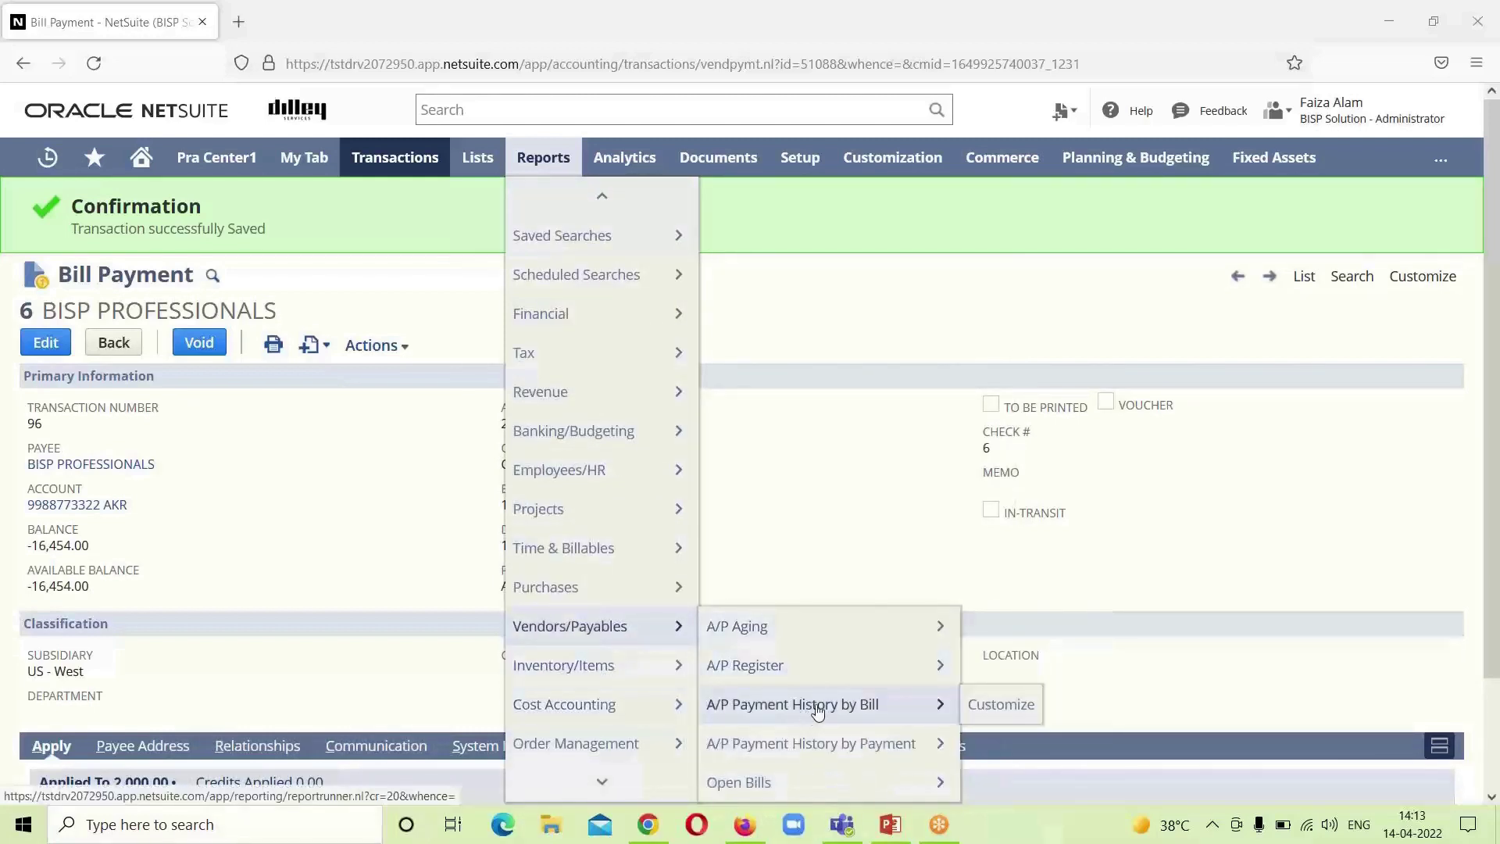
pyautogui.moveTo(744, 729)
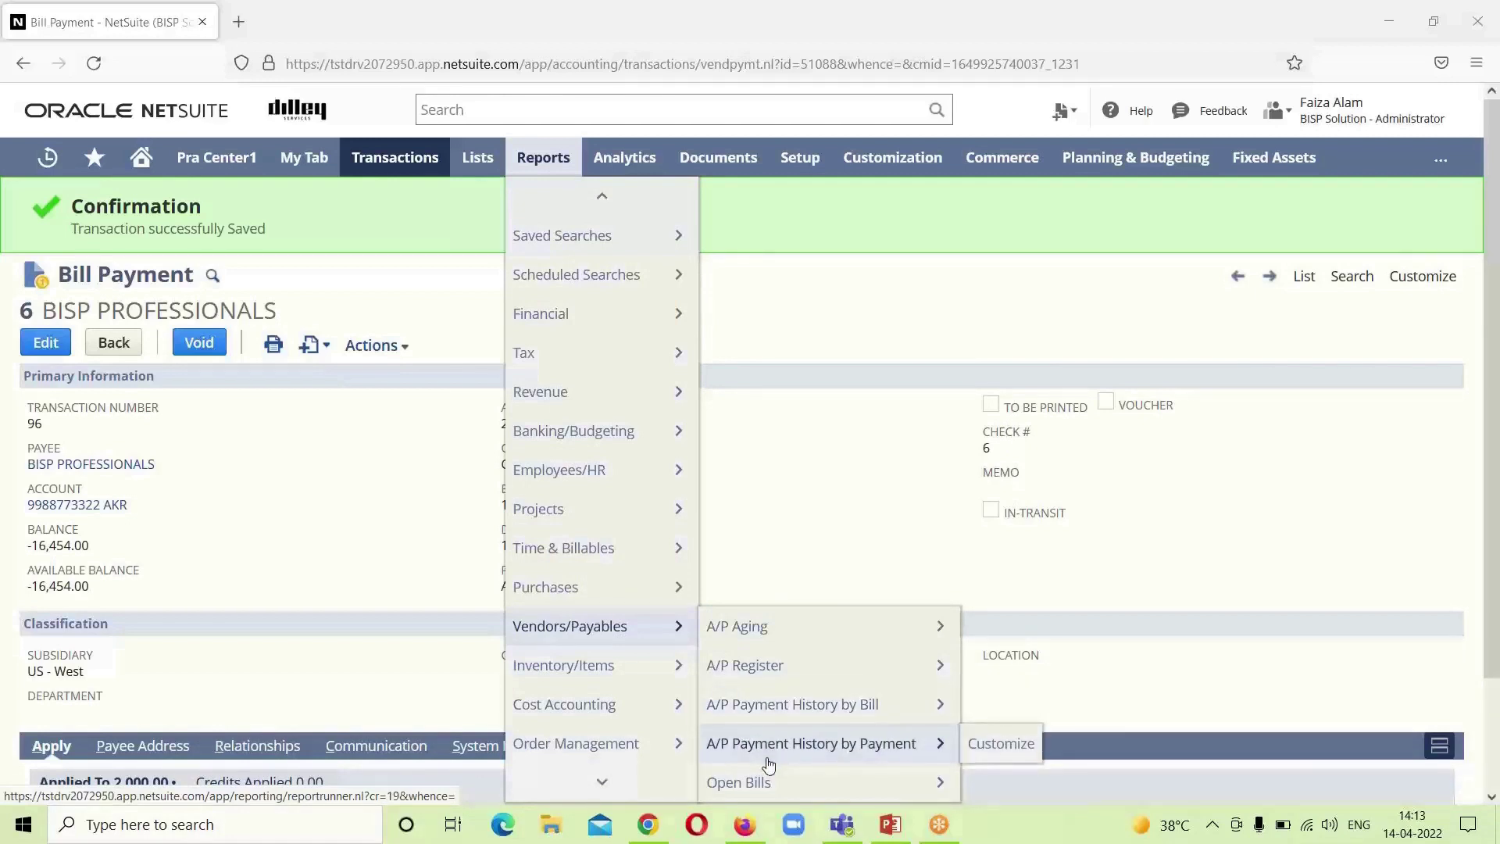
pyautogui.click(834, 751)
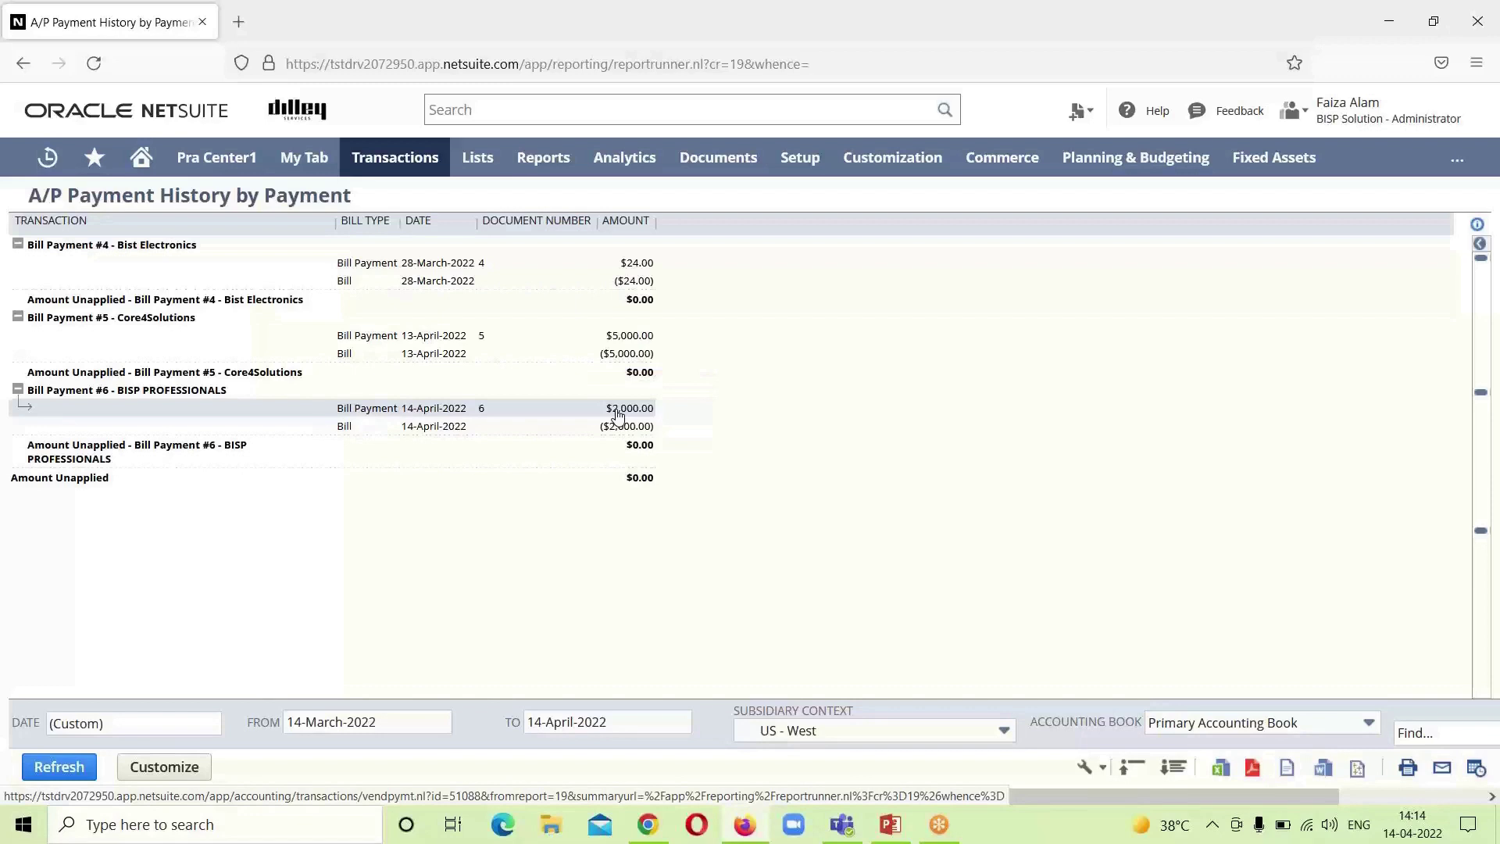
# - Open Reports > Vendors/Payables > A/P Register to list the BISP PROFESSIONALS bill and payment
pyautogui.moveTo(544, 182)
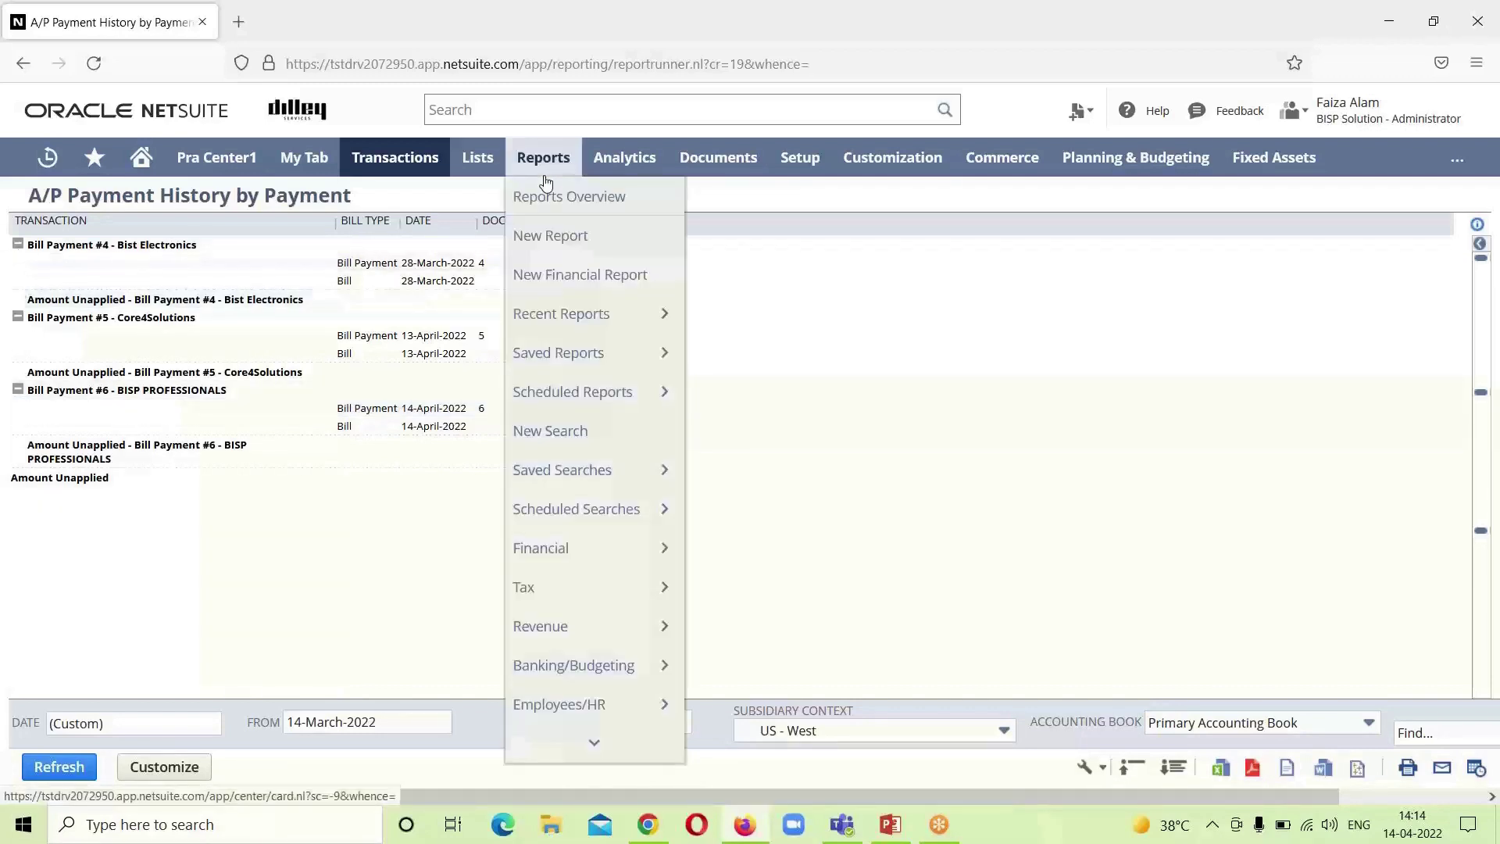
pyautogui.moveTo(593, 747)
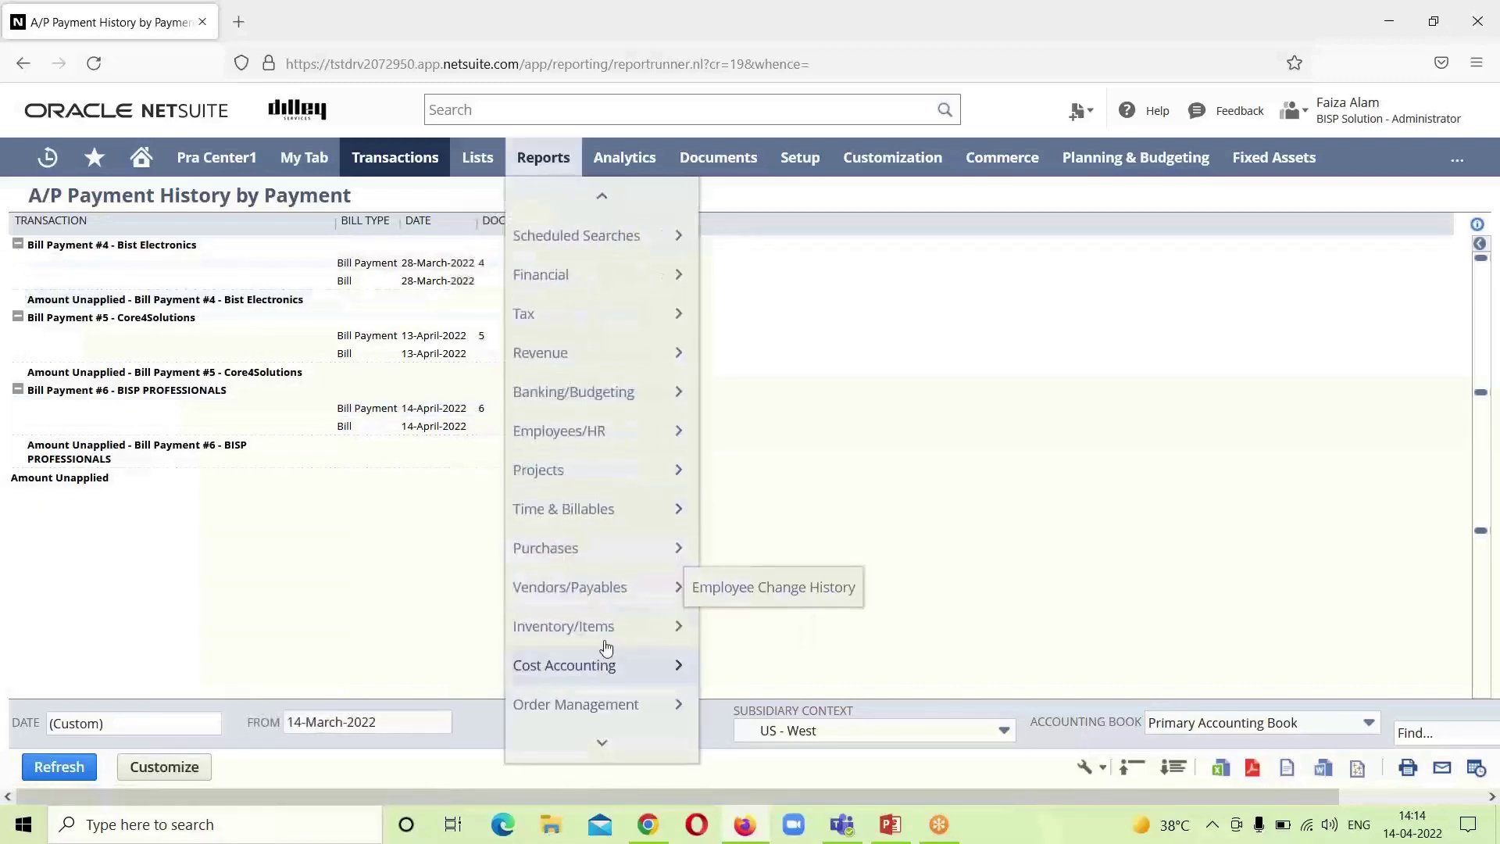
pyautogui.moveTo(613, 589)
pyautogui.moveTo(796, 582)
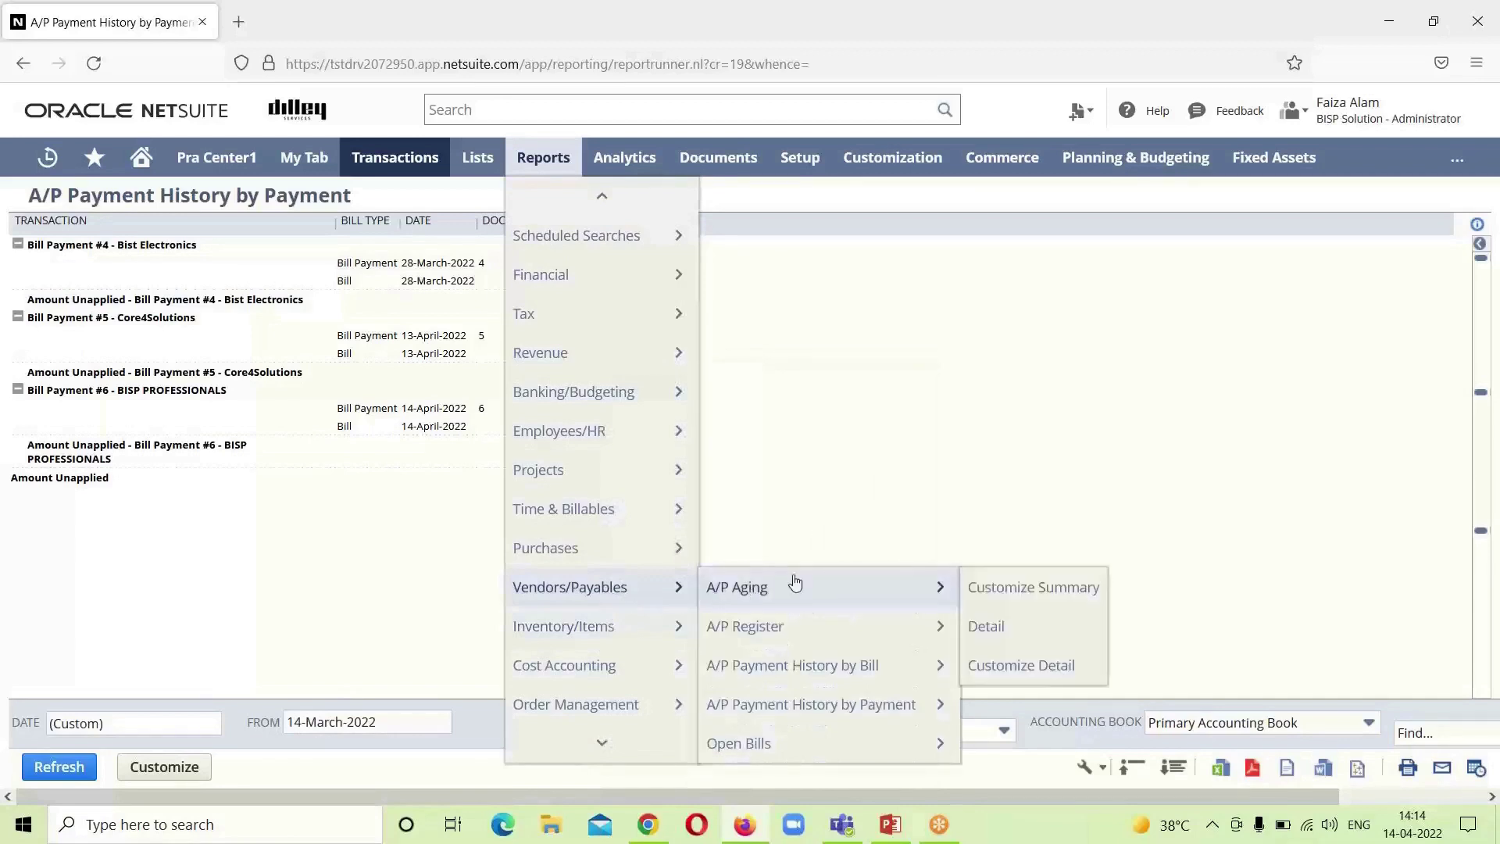
pyautogui.moveTo(794, 638)
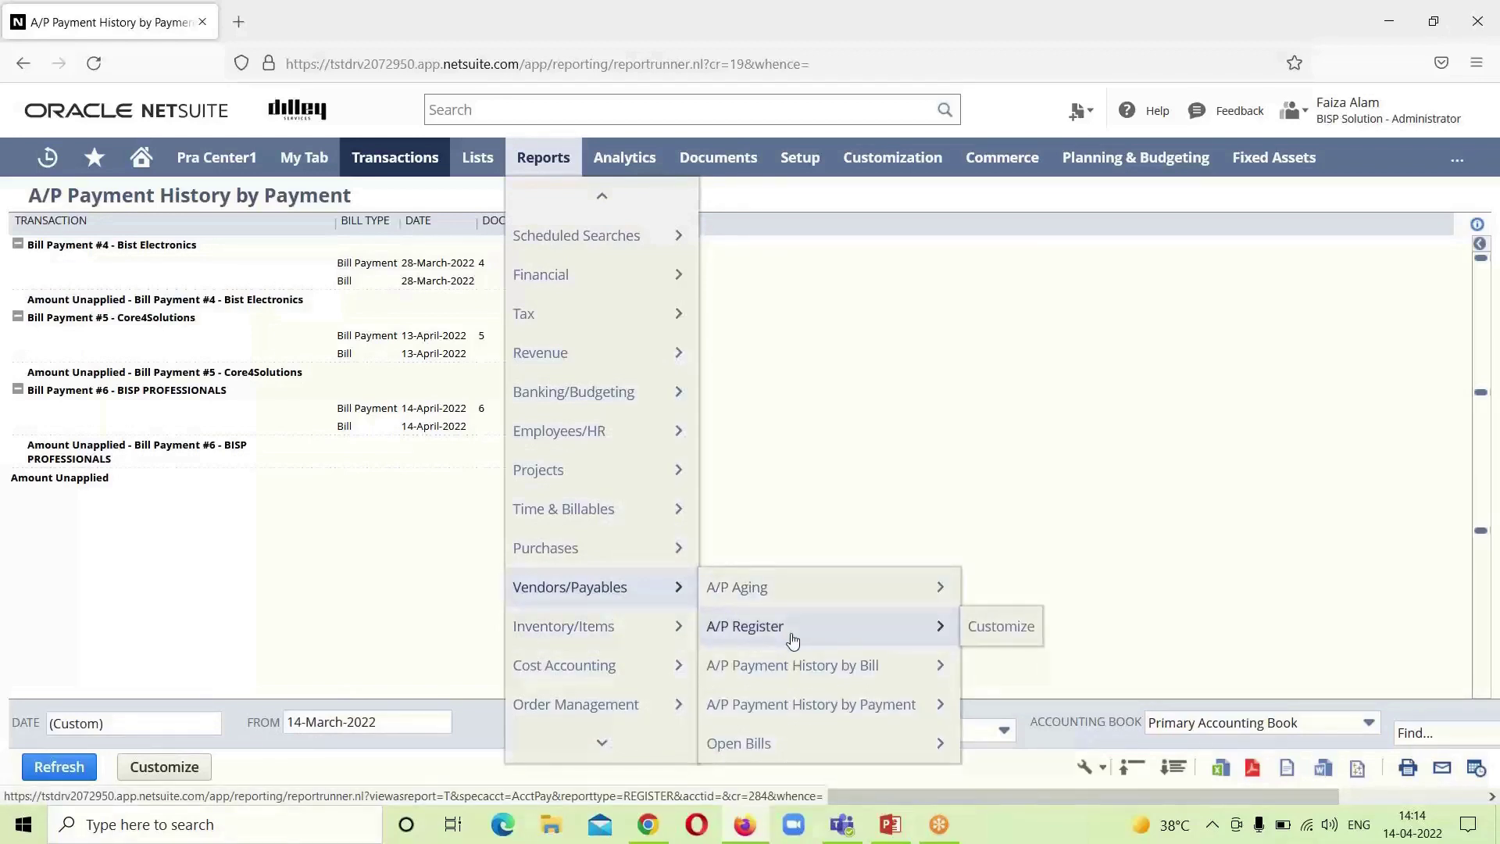
pyautogui.click(793, 621)
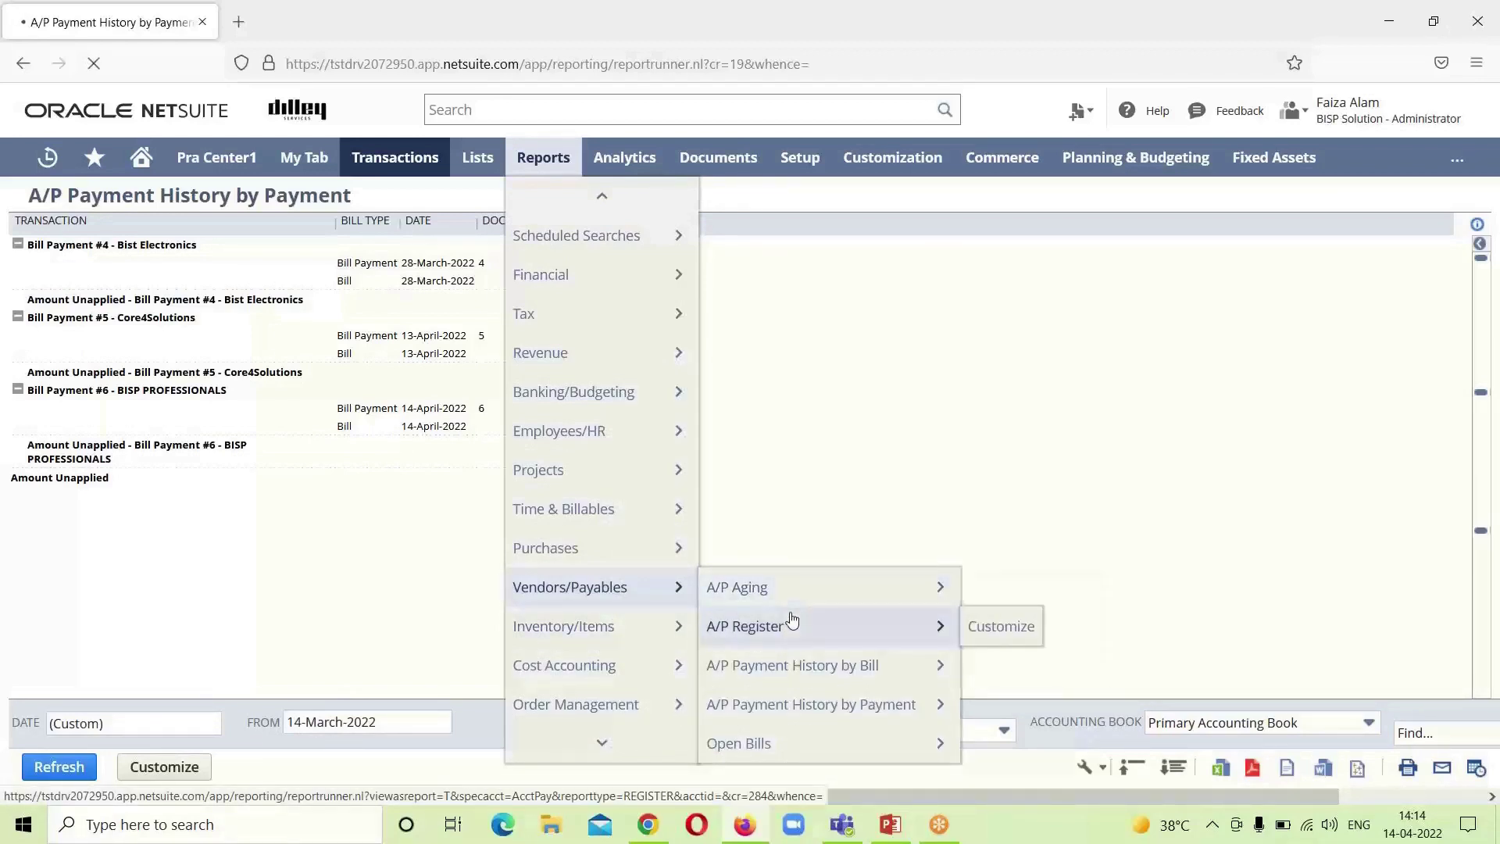